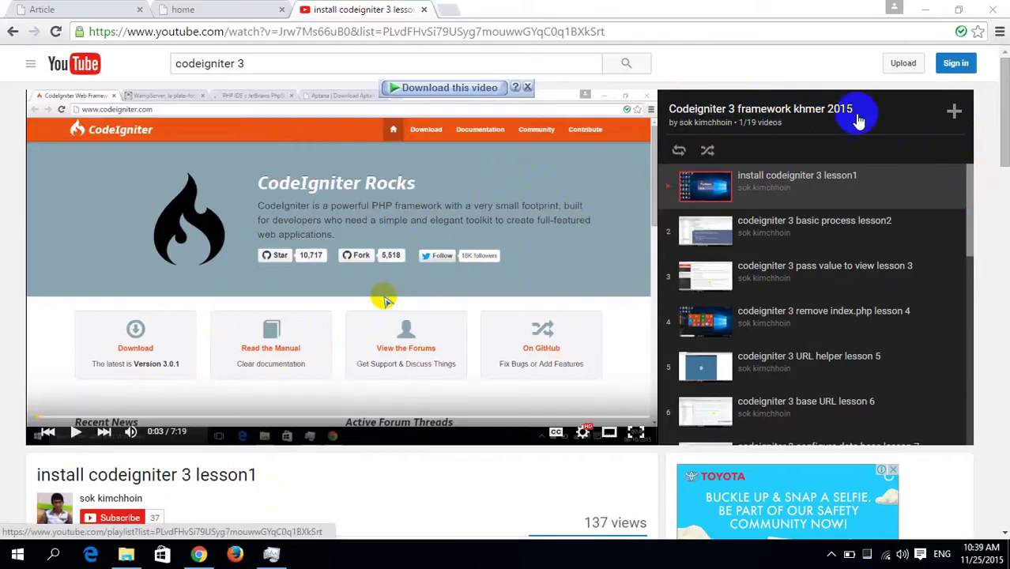
- Look over the Codeigniter 3 framework khmer 2015 playlist and the page of its first lesson video
{"action": "left_click", "coordinate": [972, 186]}
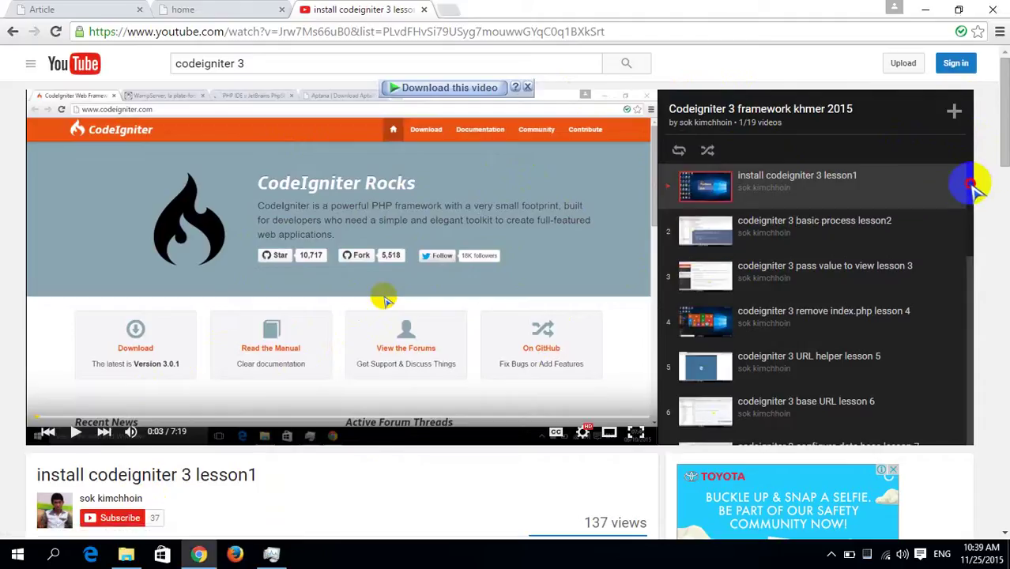
{"action": "left_click_drag", "start_coordinate": [972, 187], "coordinate": [951, 176]}
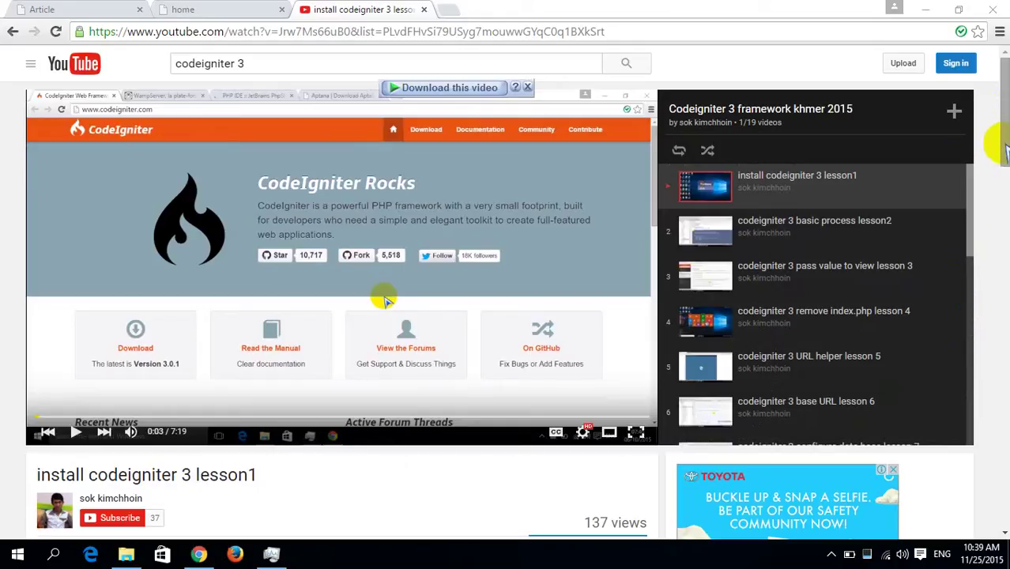
{"action": "scroll", "coordinate": [1002, 134], "scroll_direction": "down", "scroll_amount": 1}
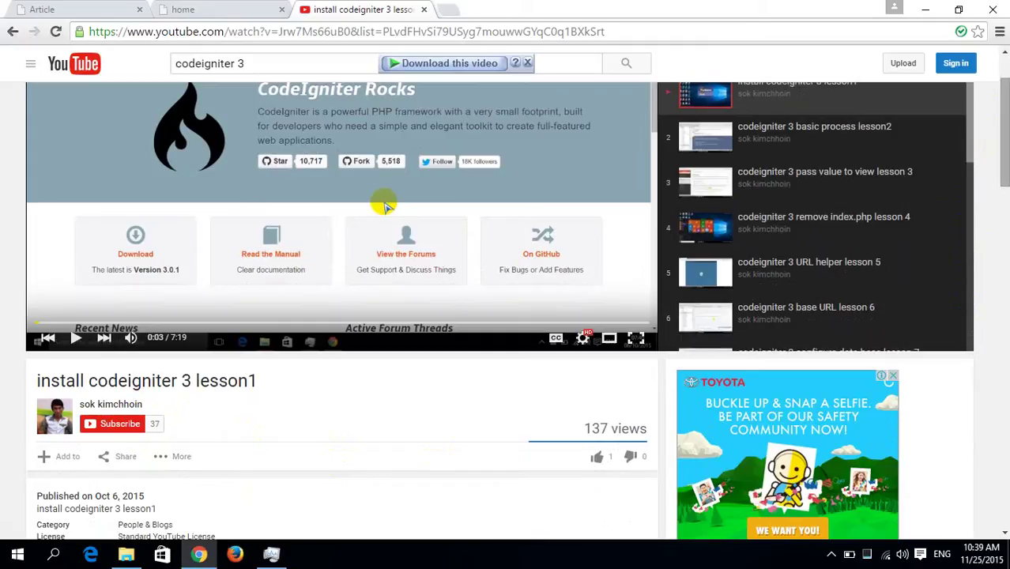
- Minimize the browser and refresh the desktop
{"action": "left_click", "coordinate": [925, 8]}
{"action": "right_click", "coordinate": [579, 143]}
{"action": "left_click", "coordinate": [613, 207]}
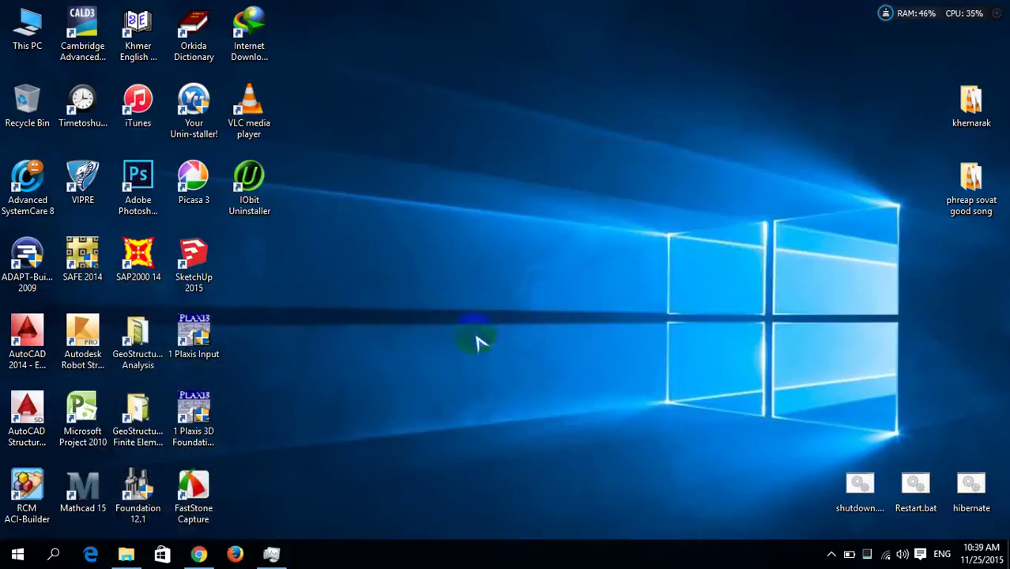
- Switch to File Explorer, restore the article_SM_template window to a floating size and widen it to show all file columns
{"action": "left_click", "coordinate": [127, 553]}
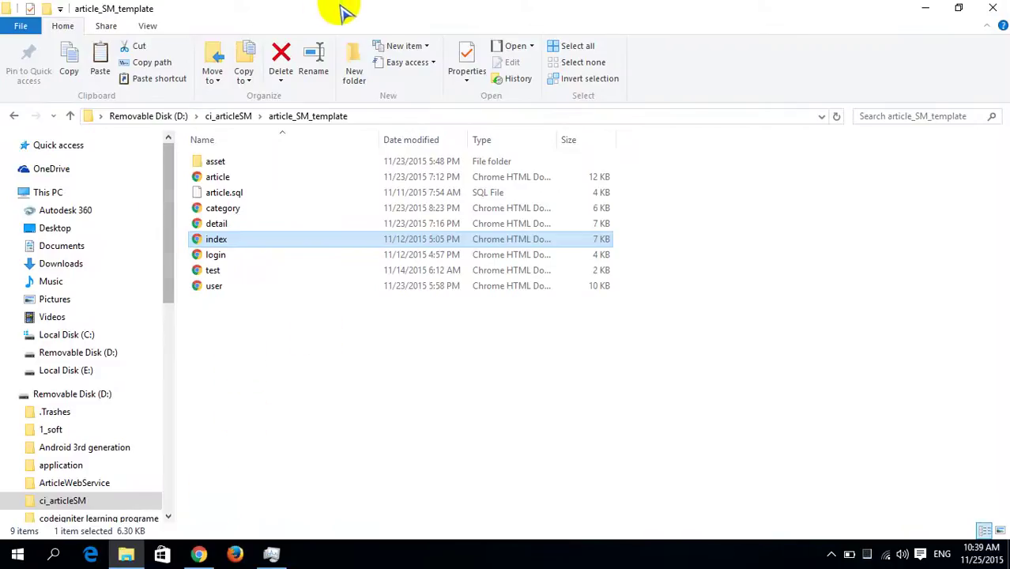
{"action": "left_click_drag", "start_coordinate": [338, 10], "coordinate": [484, 63]}
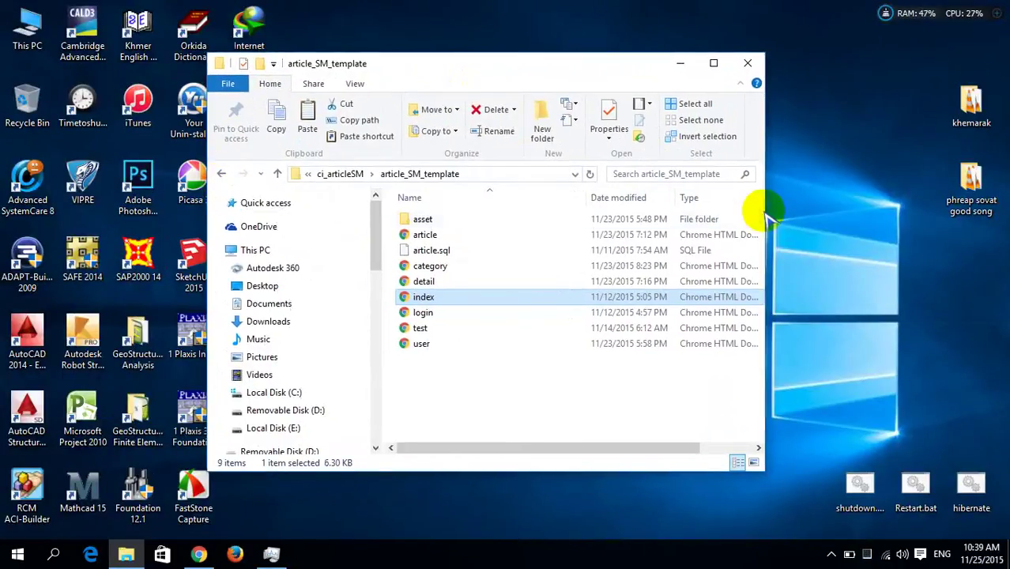
{"action": "left_click_drag", "start_coordinate": [765, 208], "coordinate": [964, 241]}
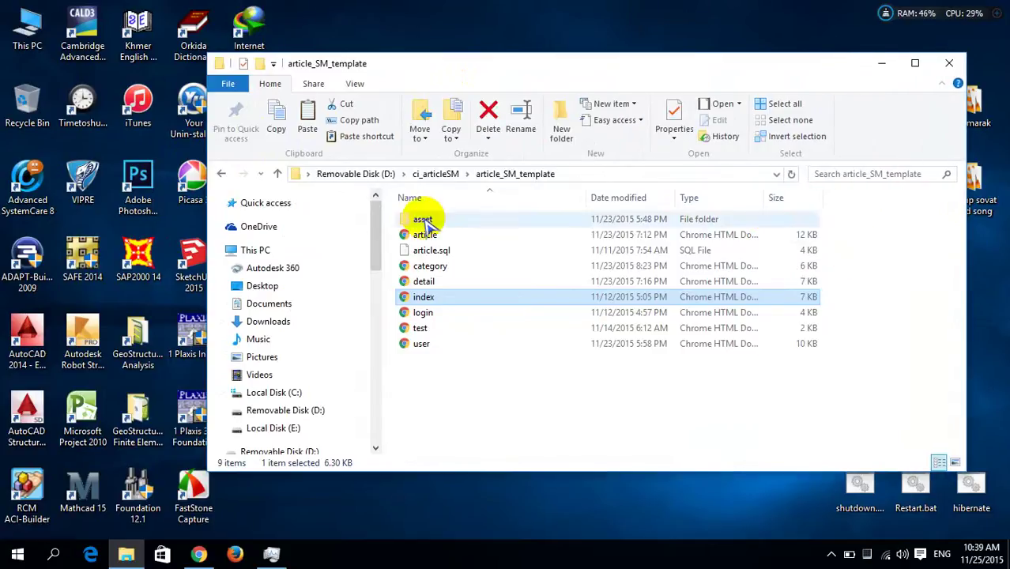
- View the parent folder ci_articleSM, reopen article_SM_template and enter its asset folder to examine the subfolders
{"action": "left_click", "coordinate": [227, 175]}
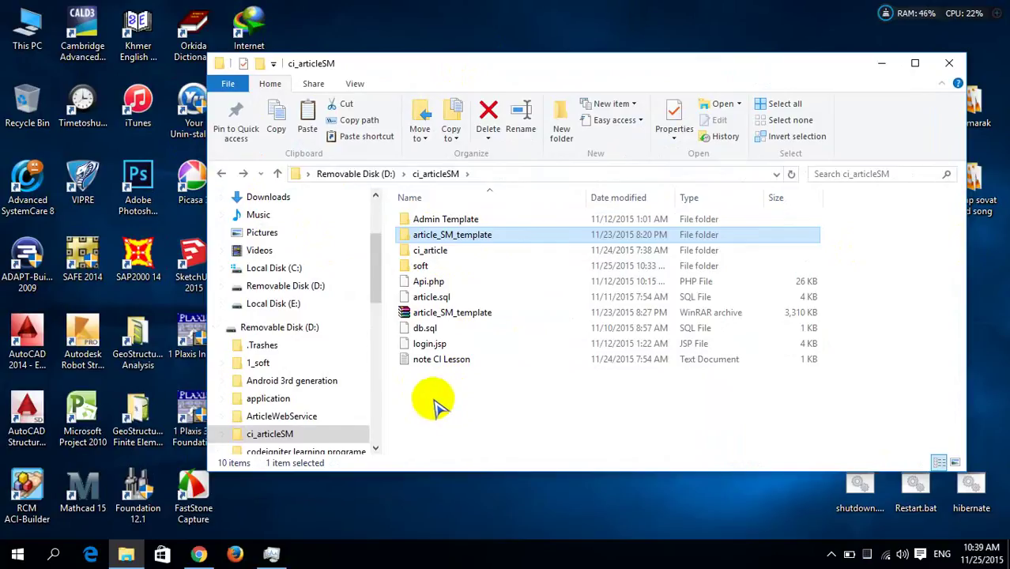
{"action": "double_click", "coordinate": [462, 235]}
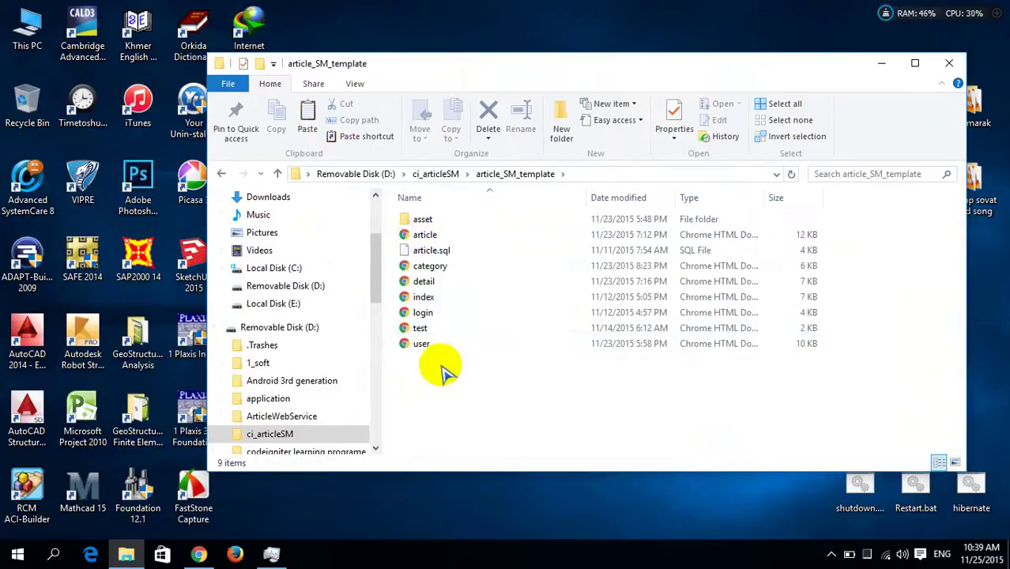
{"action": "left_click", "coordinate": [435, 221]}
{"action": "double_click", "coordinate": [435, 222]}
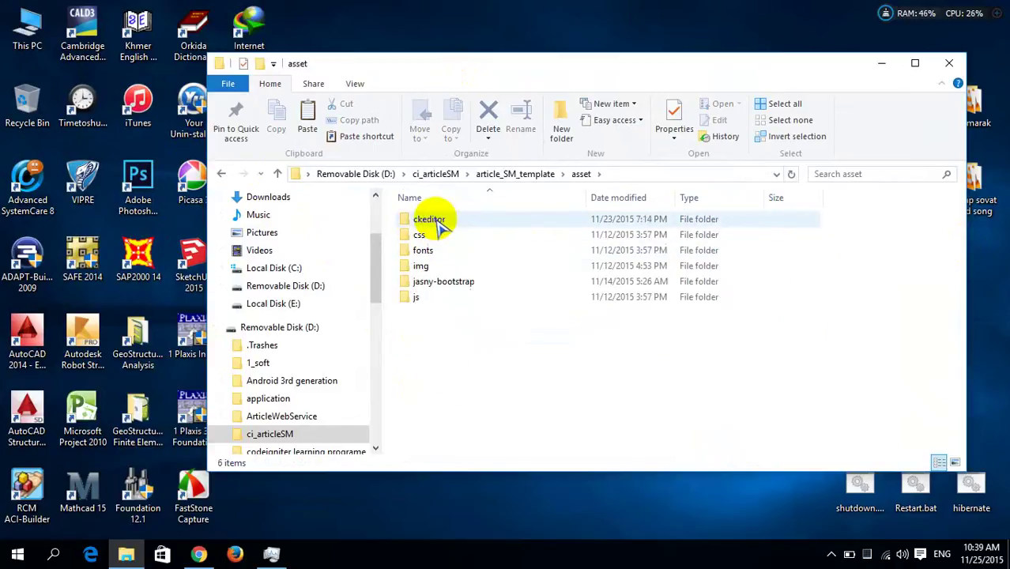
{"action": "left_click", "coordinate": [431, 218]}
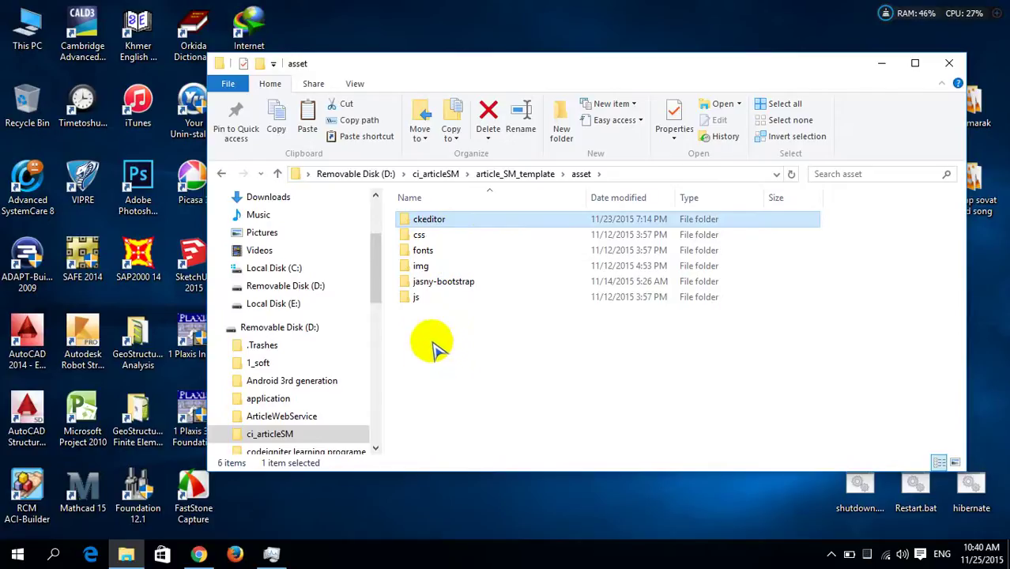
- Inspect the css and jasny-bootstrap subfolders of asset, then return to the article_SM_template folder
{"action": "double_click", "coordinate": [420, 235]}
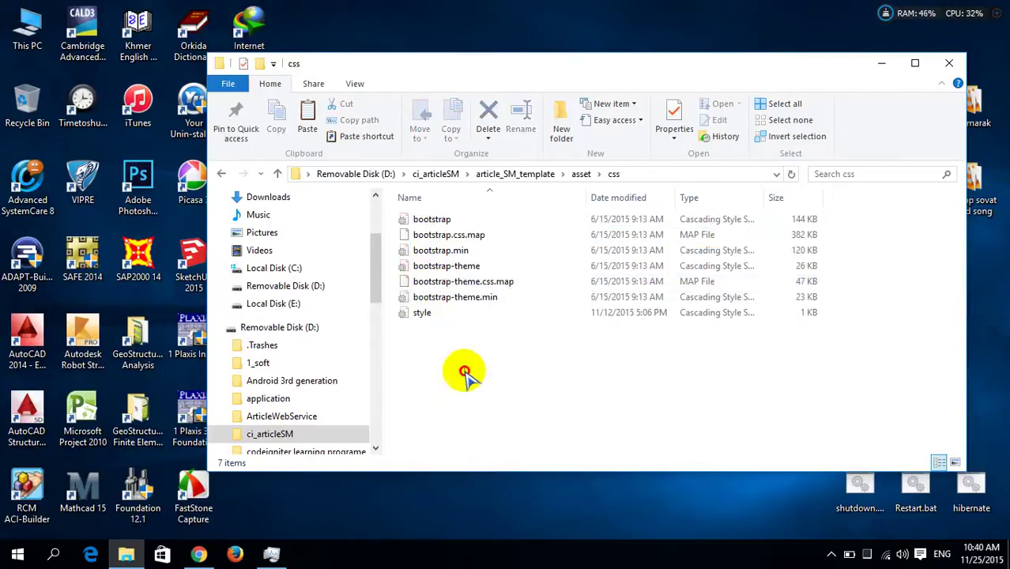
{"action": "left_click_drag", "start_coordinate": [462, 372], "coordinate": [388, 230]}
{"action": "left_click", "coordinate": [224, 175]}
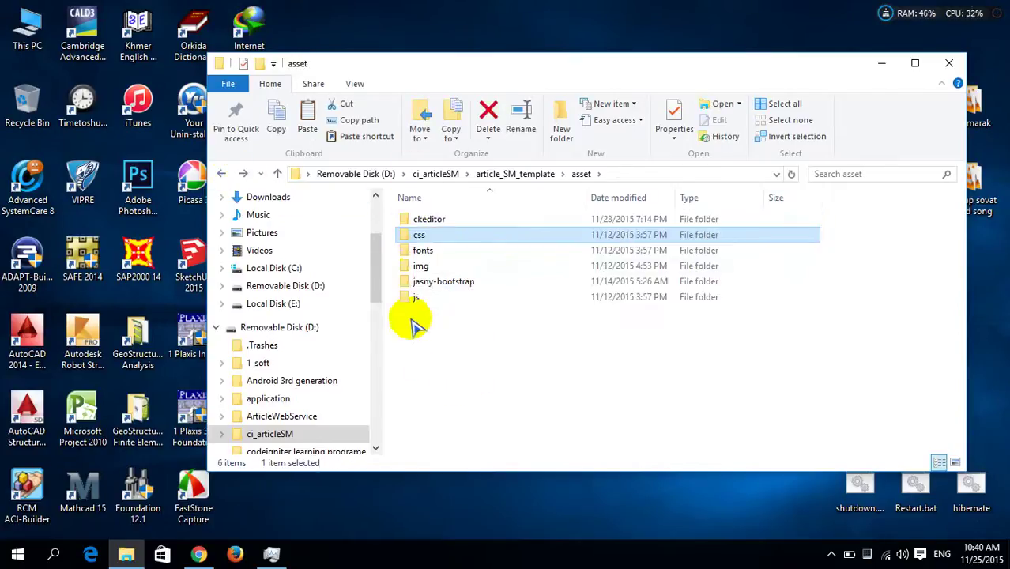
{"action": "double_click", "coordinate": [443, 283]}
{"action": "left_click", "coordinate": [223, 174]}
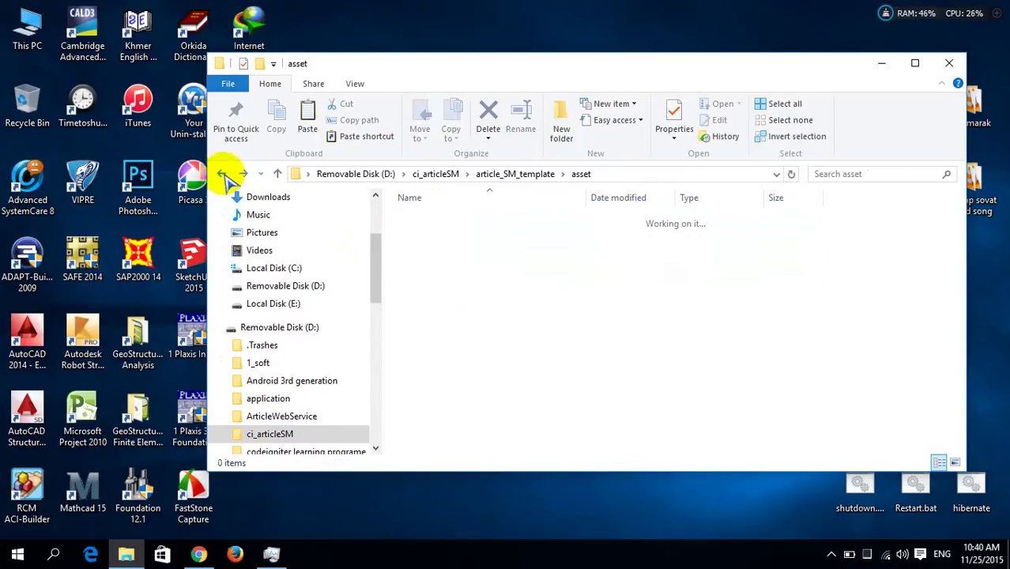
{"action": "left_click", "coordinate": [224, 175]}
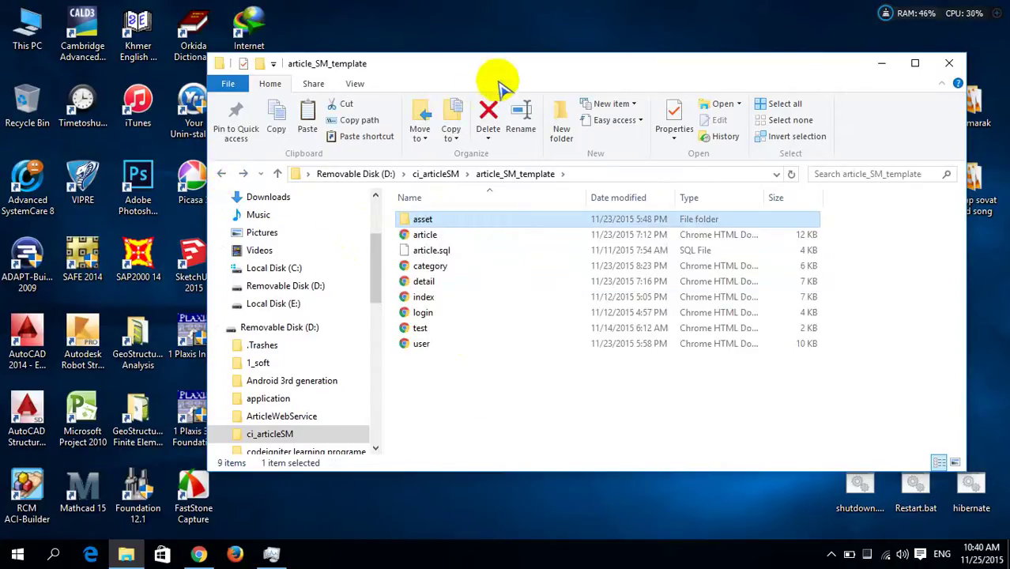
{"action": "left_click_drag", "start_coordinate": [500, 68], "coordinate": [376, 95]}
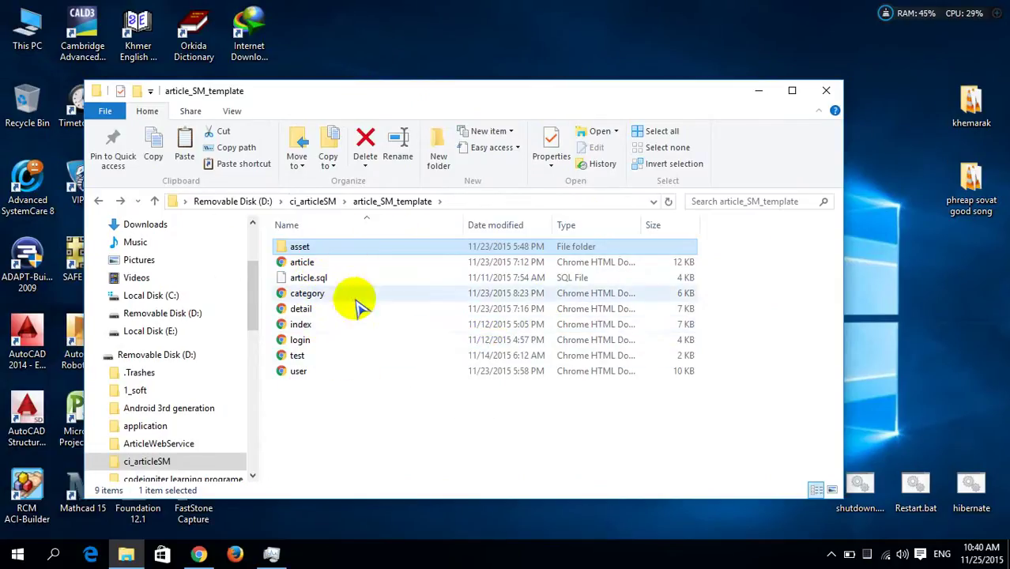
- Open the index page of the template in Chrome and close the old home and Article pages
{"action": "double_click", "coordinate": [301, 324]}
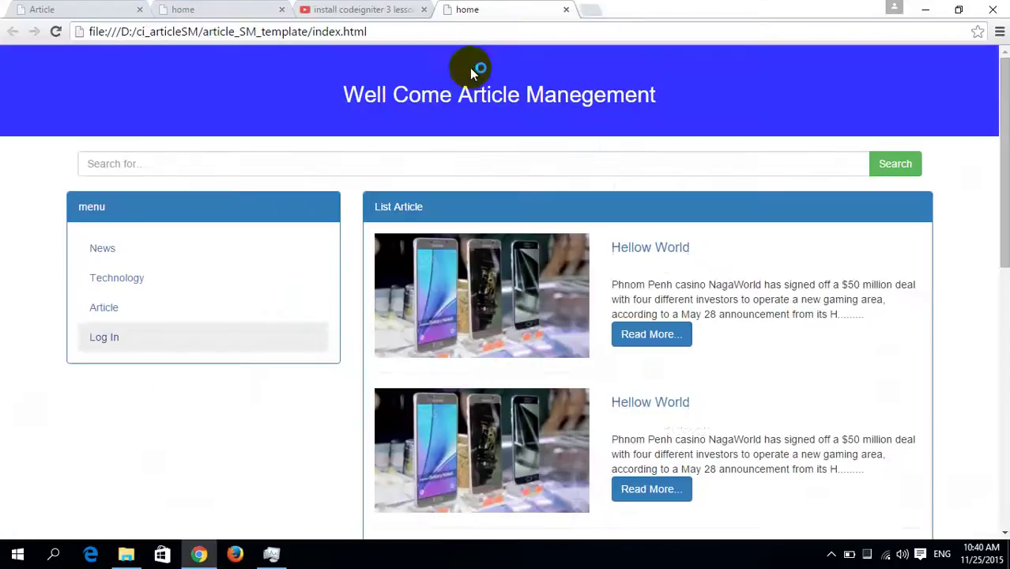
{"action": "left_click", "coordinate": [283, 10]}
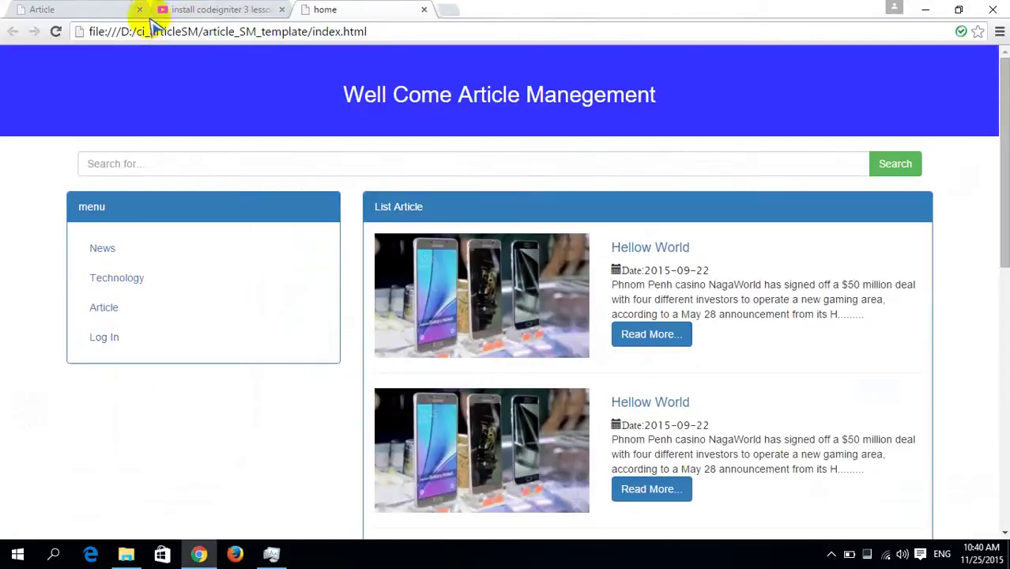
{"action": "left_click", "coordinate": [113, 10]}
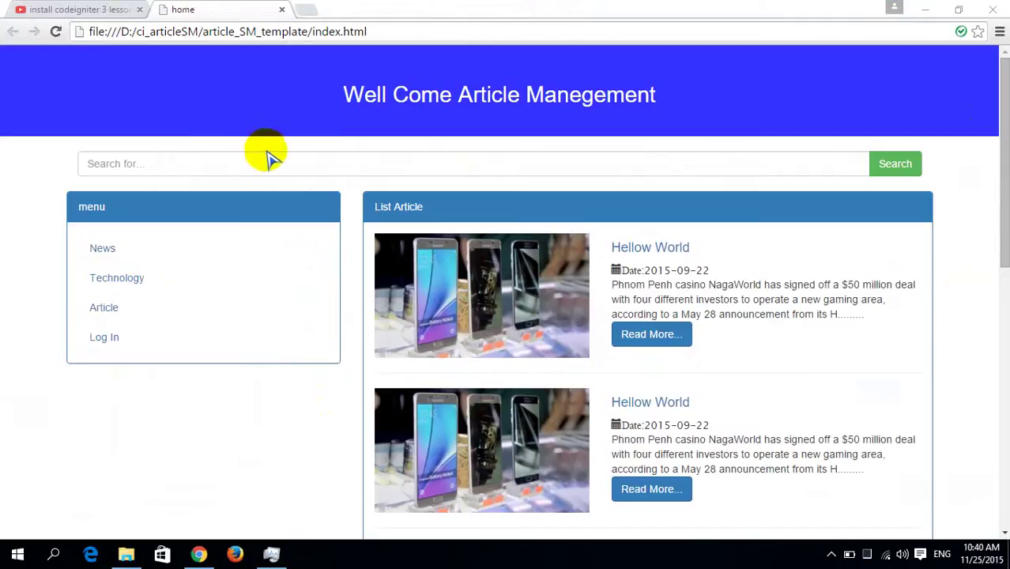
- Examine the template's home page: header title, search box, menu, article list, pagination and footer
{"action": "left_click", "coordinate": [146, 164]}
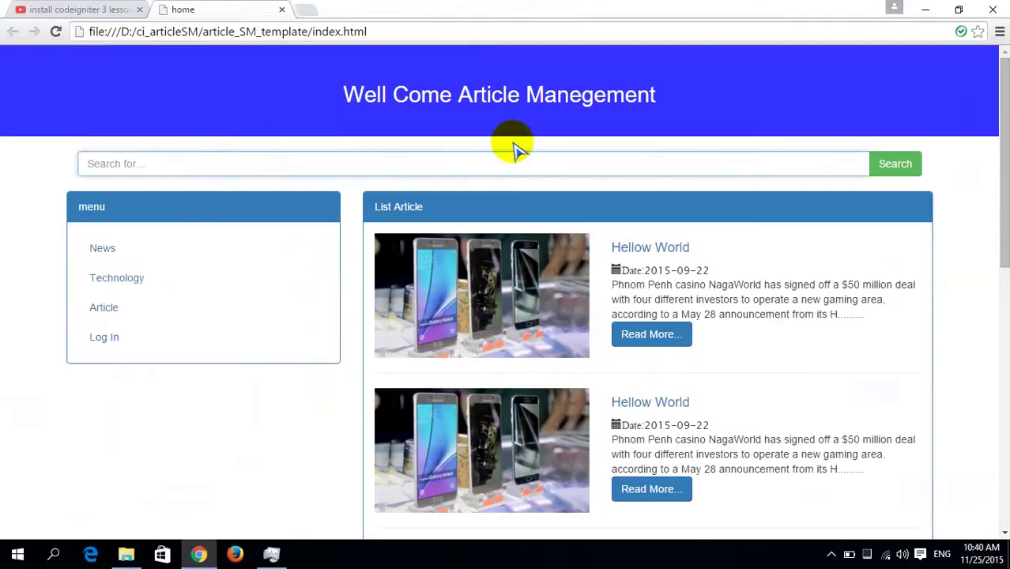
{"action": "left_click_drag", "start_coordinate": [1005, 99], "coordinate": [983, 91]}
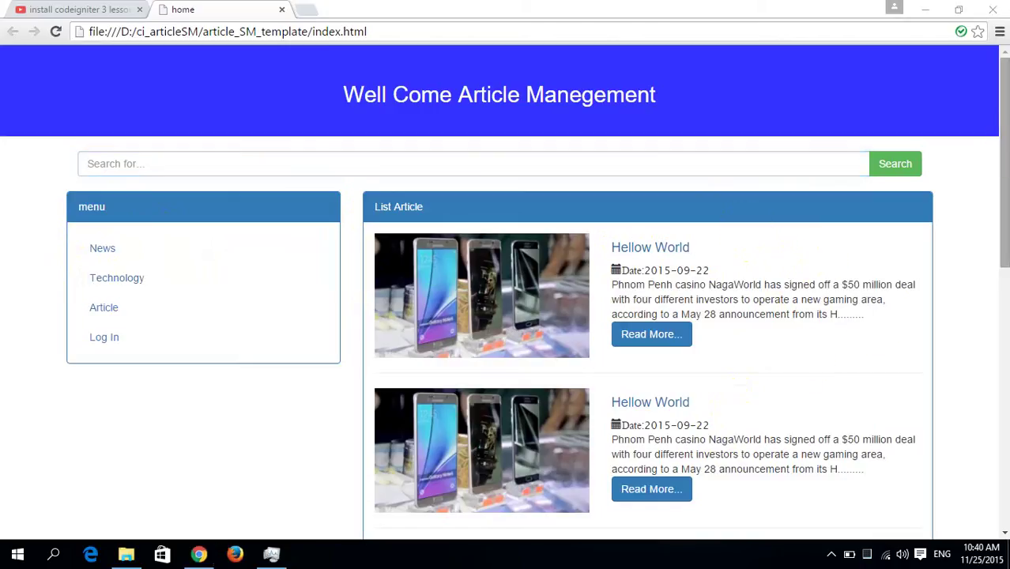
{"action": "left_click_drag", "start_coordinate": [1004, 183], "coordinate": [994, 449]}
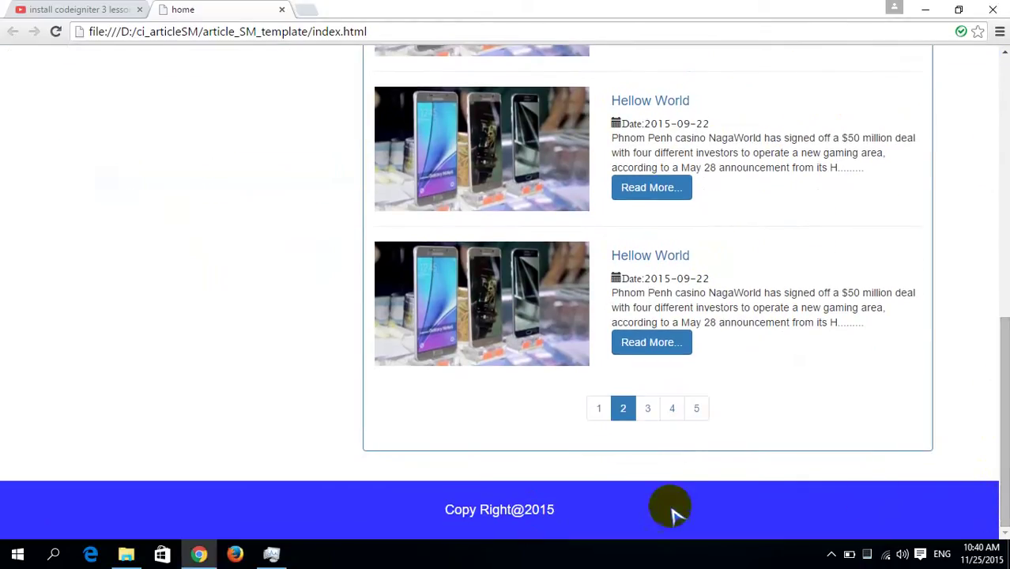
{"action": "left_click_drag", "start_coordinate": [1004, 336], "coordinate": [965, 72]}
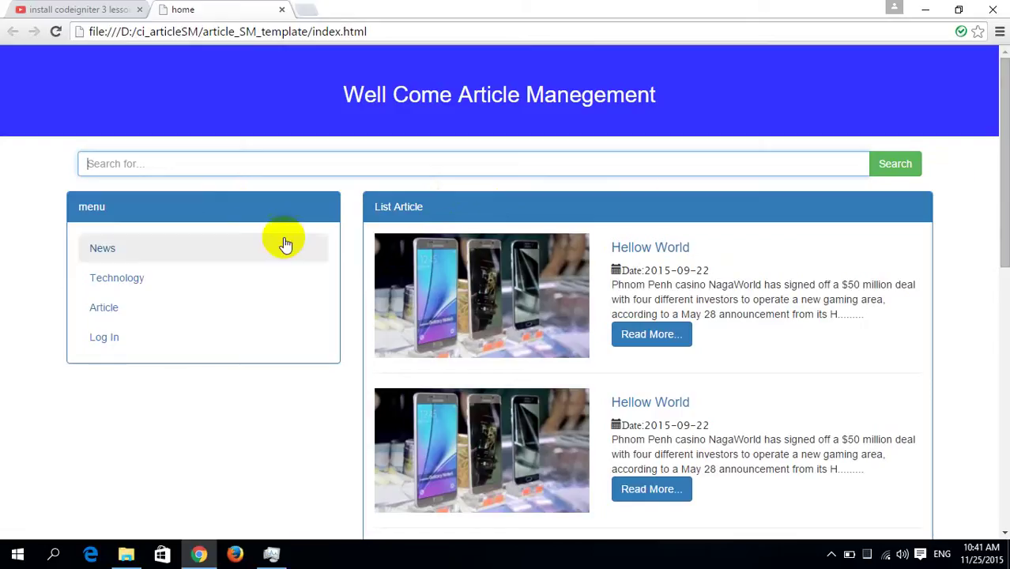
{"action": "left_click_drag", "start_coordinate": [335, 107], "coordinate": [778, 113]}
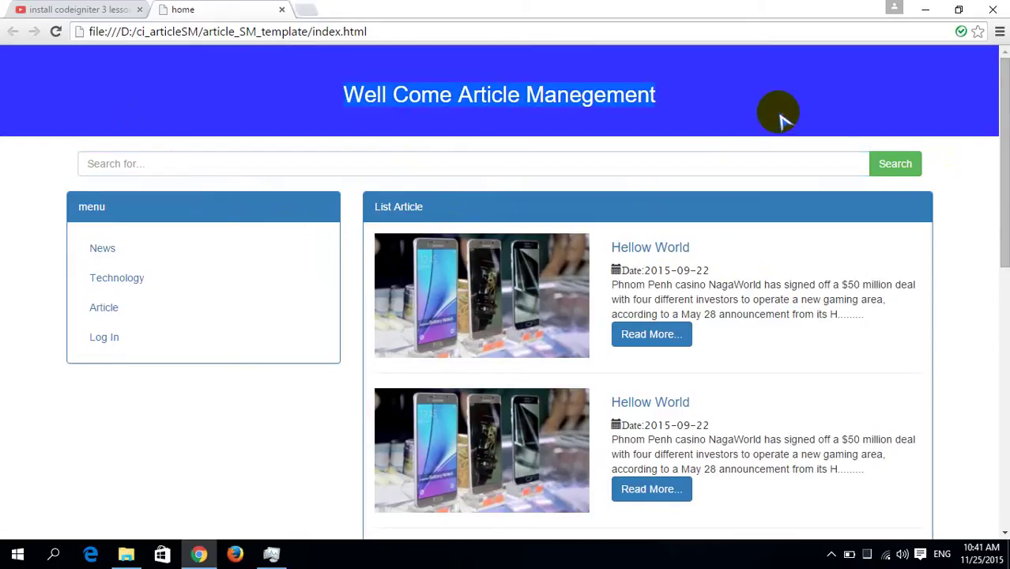
{"action": "left_click", "coordinate": [675, 133]}
{"action": "left_click", "coordinate": [167, 162]}
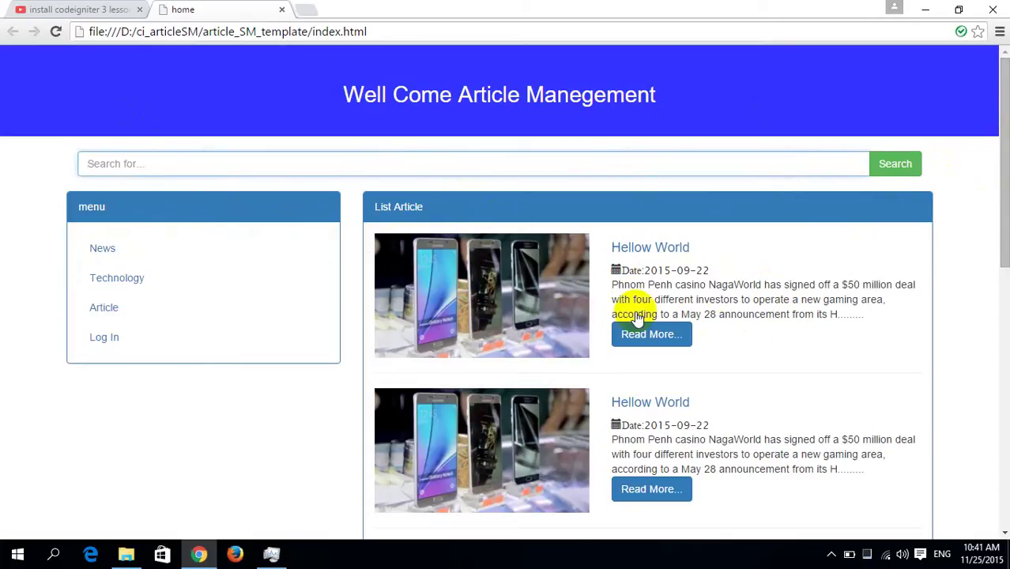
{"action": "left_click_drag", "start_coordinate": [998, 118], "coordinate": [1000, 47]}
- Open the template's login page from the article_SM_template folder and look at its username and password fields
{"action": "left_click", "coordinate": [122, 557]}
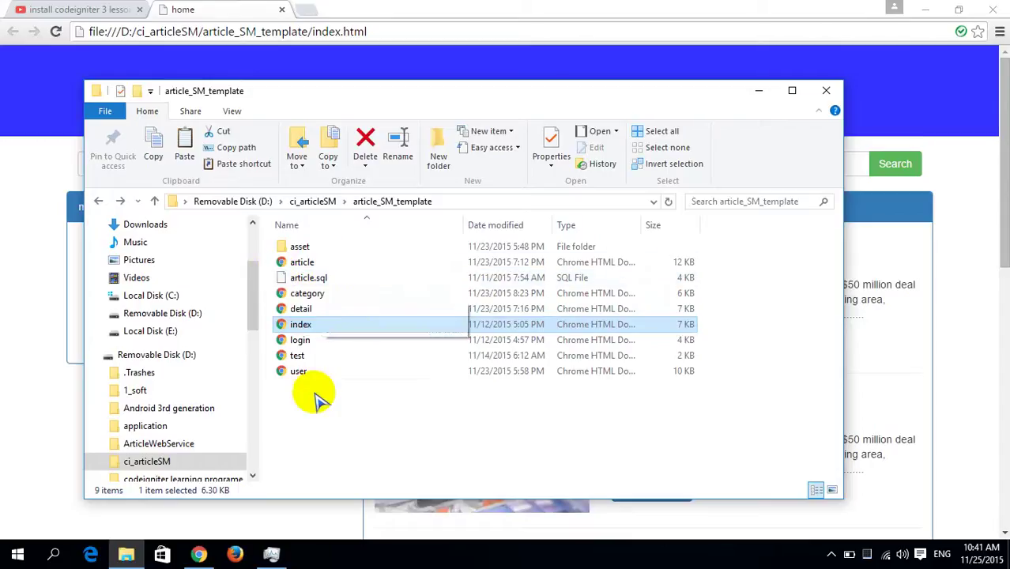
{"action": "double_click", "coordinate": [320, 341]}
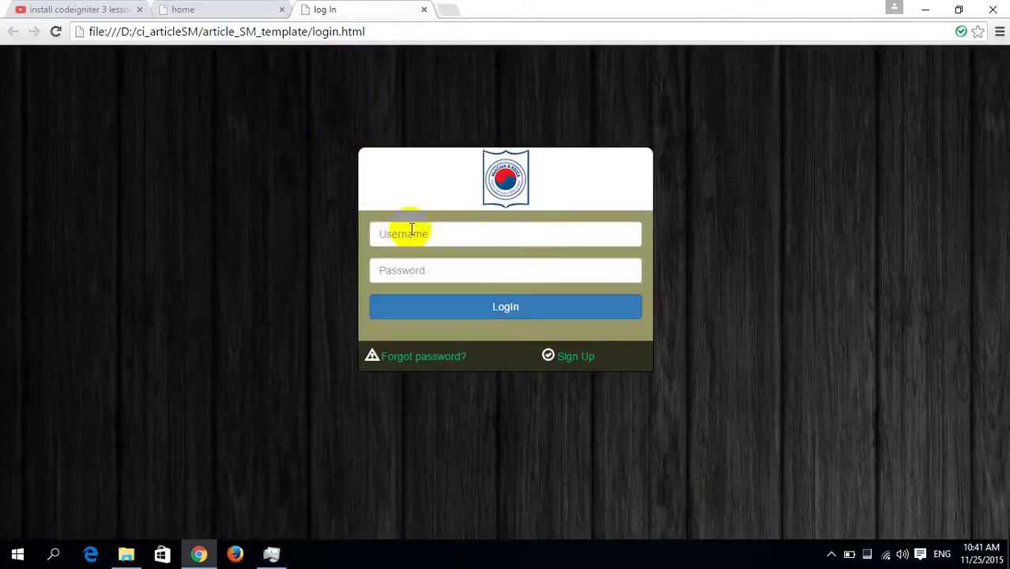
{"action": "left_click", "coordinate": [412, 233]}
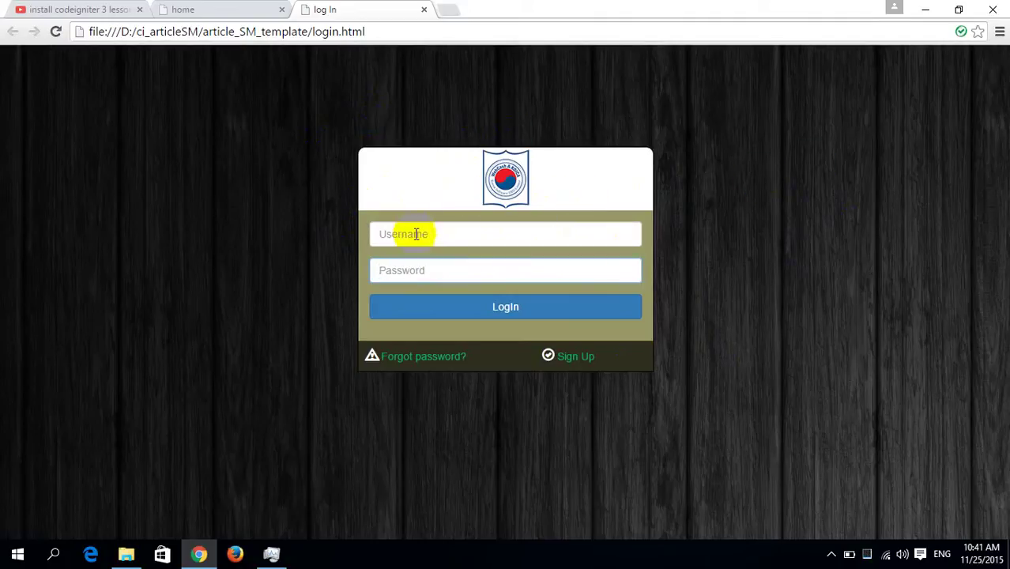
{"action": "left_click", "coordinate": [414, 264]}
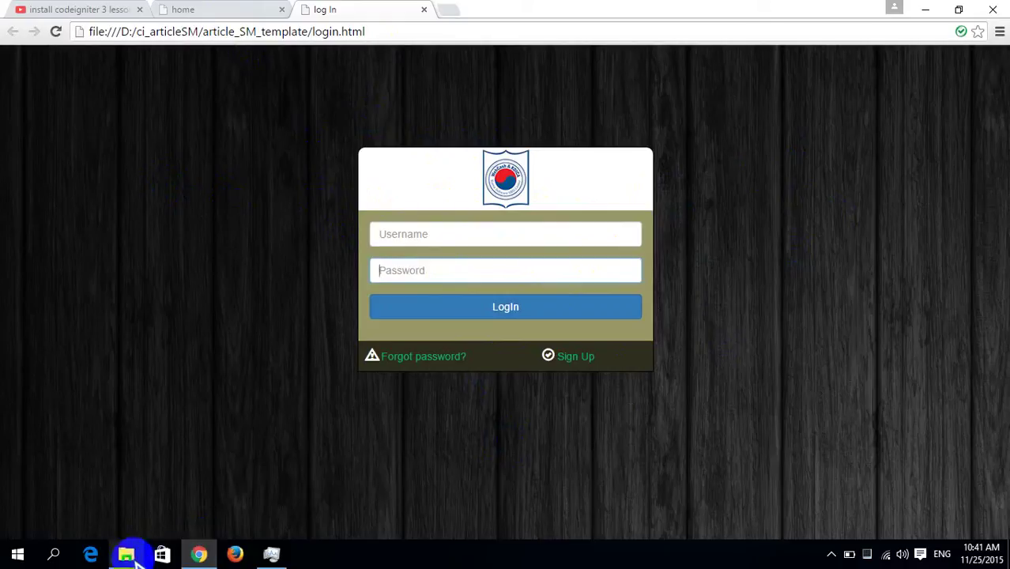
- Open the template's detail page from the article_SM_template folder and decline the page translation
{"action": "left_click", "coordinate": [134, 554]}
{"action": "left_click", "coordinate": [302, 309]}
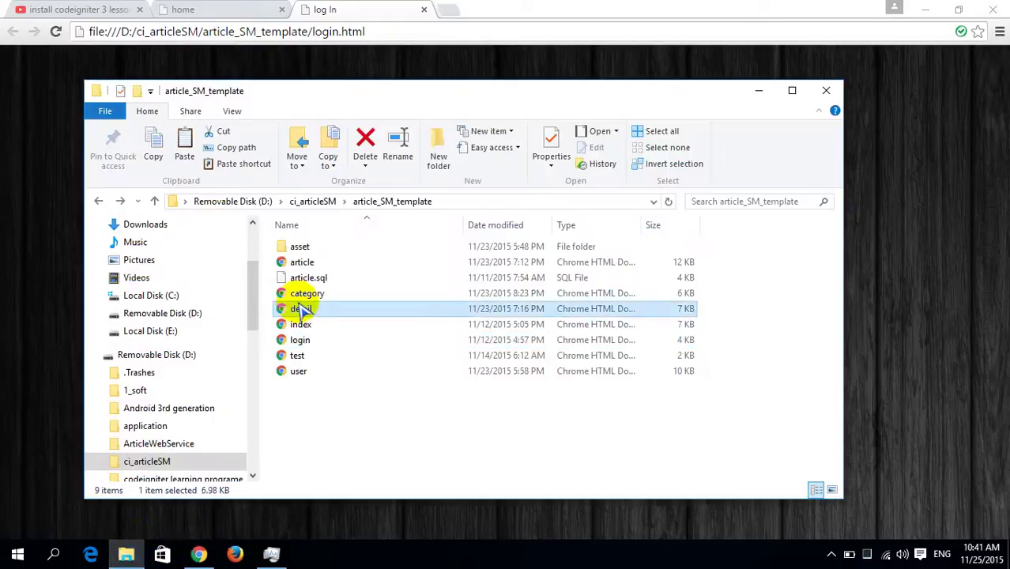
{"action": "double_click", "coordinate": [302, 309]}
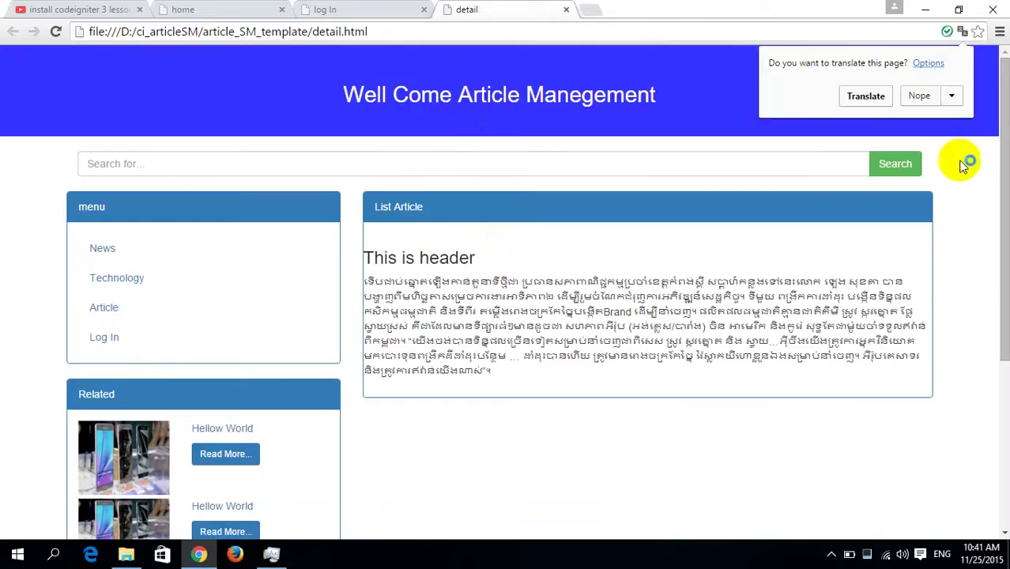
{"action": "left_click", "coordinate": [919, 96]}
{"action": "left_click_drag", "start_coordinate": [1003, 87], "coordinate": [1003, 55]}
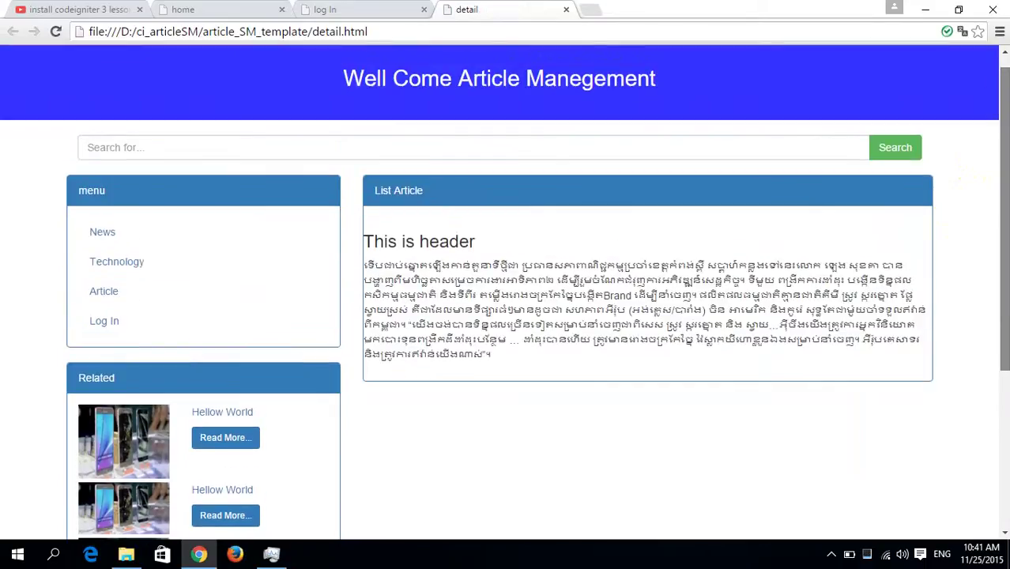
- Compare the home page with the detail page and examine the article text under the detail page's header
{"action": "left_click", "coordinate": [188, 9]}
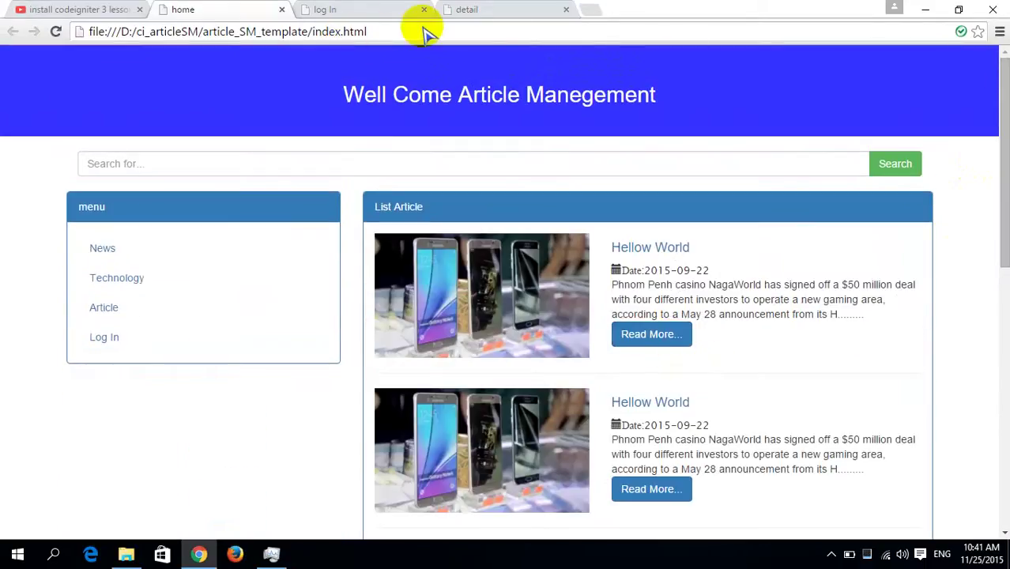
{"action": "left_click", "coordinate": [461, 10]}
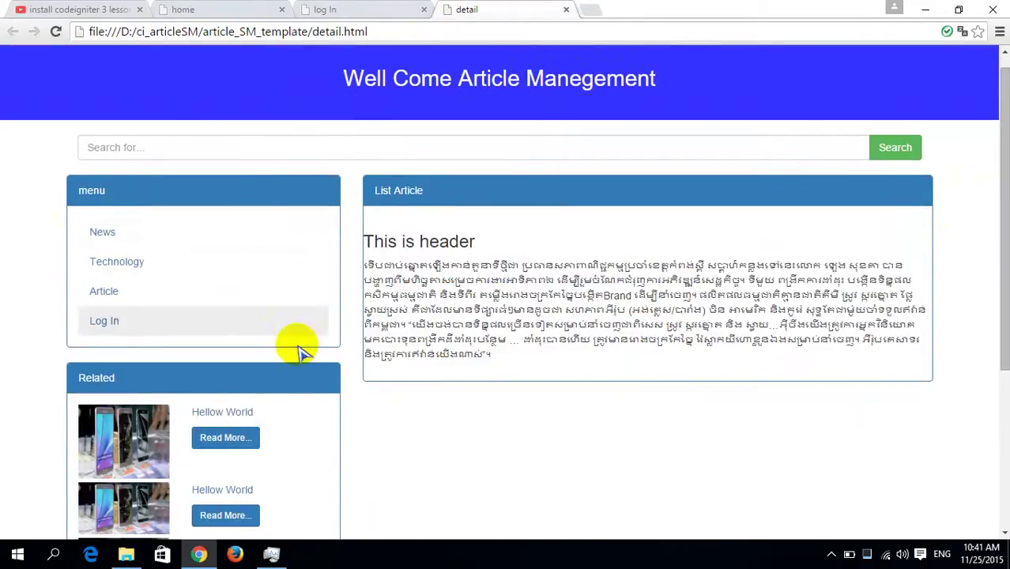
{"action": "left_click_drag", "start_coordinate": [387, 237], "coordinate": [726, 449]}
{"action": "left_click", "coordinate": [492, 251]}
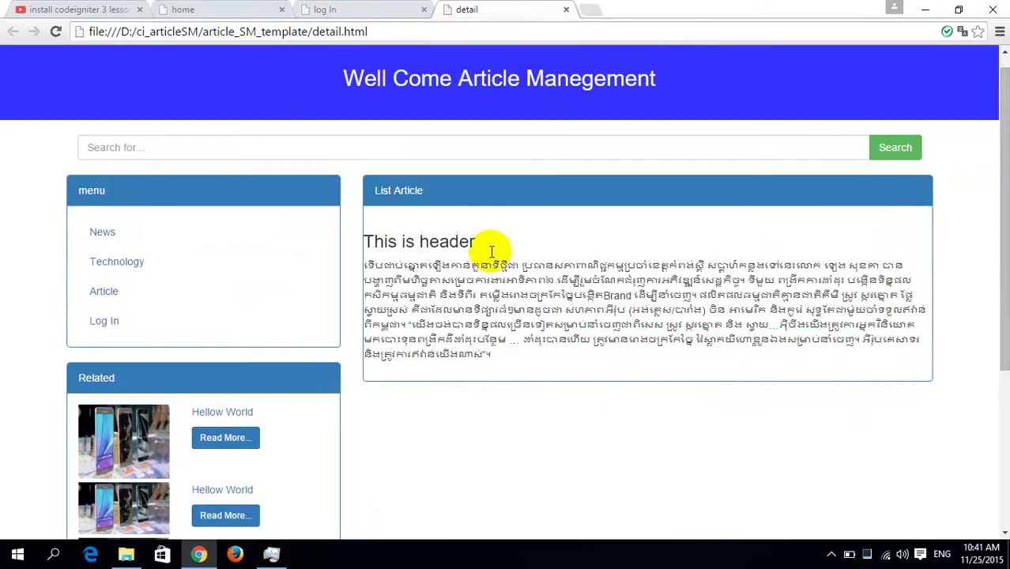
- Examine the detail page's article text, Related list and copyright footer
{"action": "left_click_drag", "start_coordinate": [394, 215], "coordinate": [703, 333]}
{"action": "left_click", "coordinate": [660, 356]}
{"action": "scroll", "coordinate": [638, 338], "scroll_direction": "down", "scroll_amount": 3}
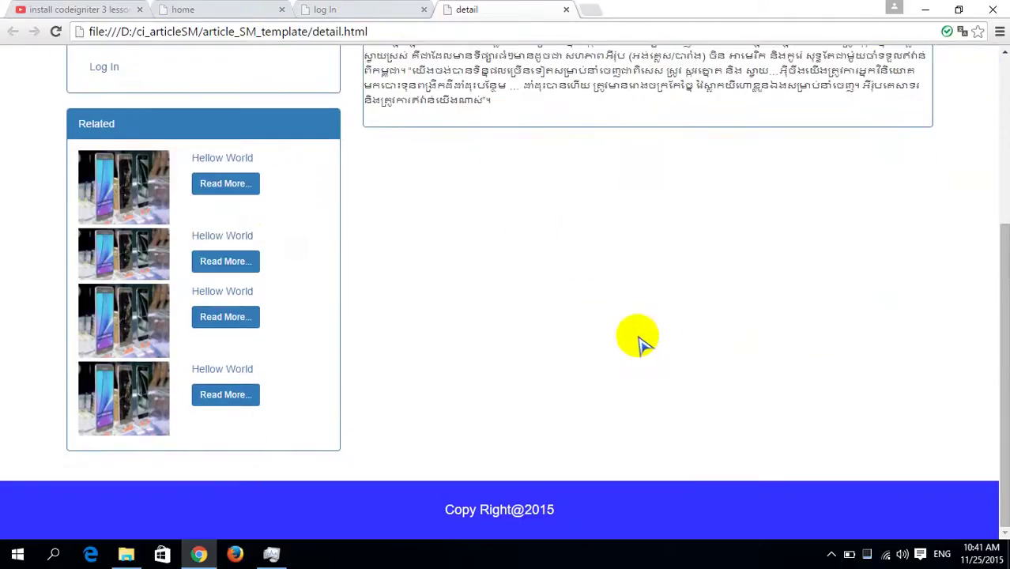
{"action": "left_click", "coordinate": [139, 189]}
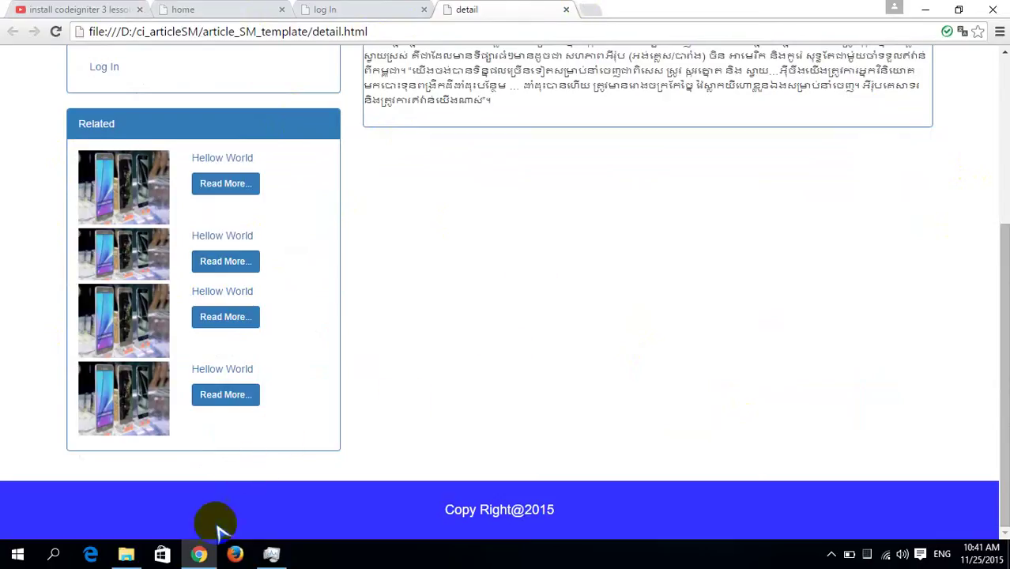
- Open the template's article page from the article_SM_template folder and look over its menu, search box and article list
{"action": "left_click", "coordinate": [125, 554]}
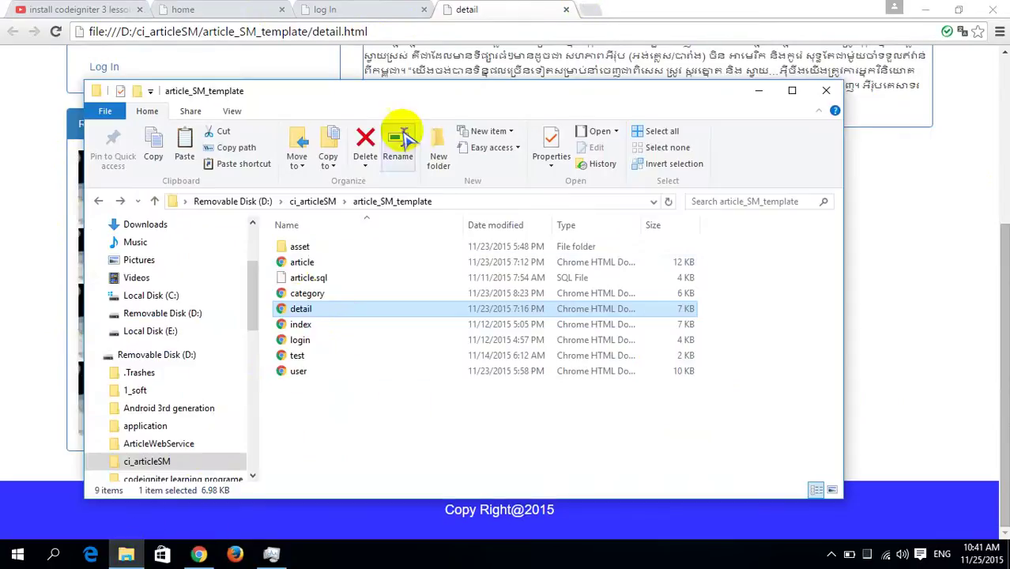
{"action": "left_click_drag", "start_coordinate": [384, 8], "coordinate": [493, 11]}
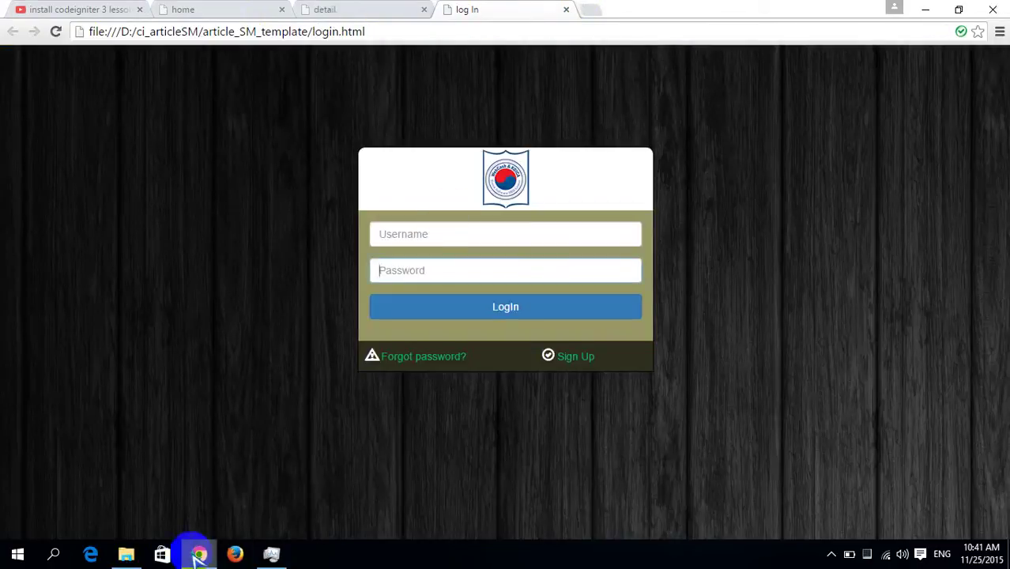
{"action": "left_click", "coordinate": [130, 553]}
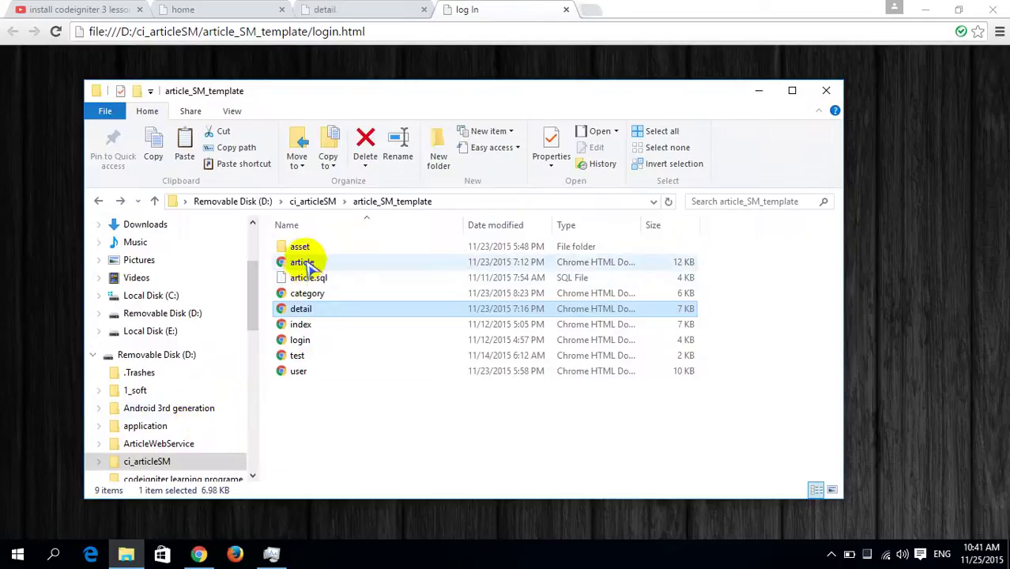
{"action": "double_click", "coordinate": [302, 263]}
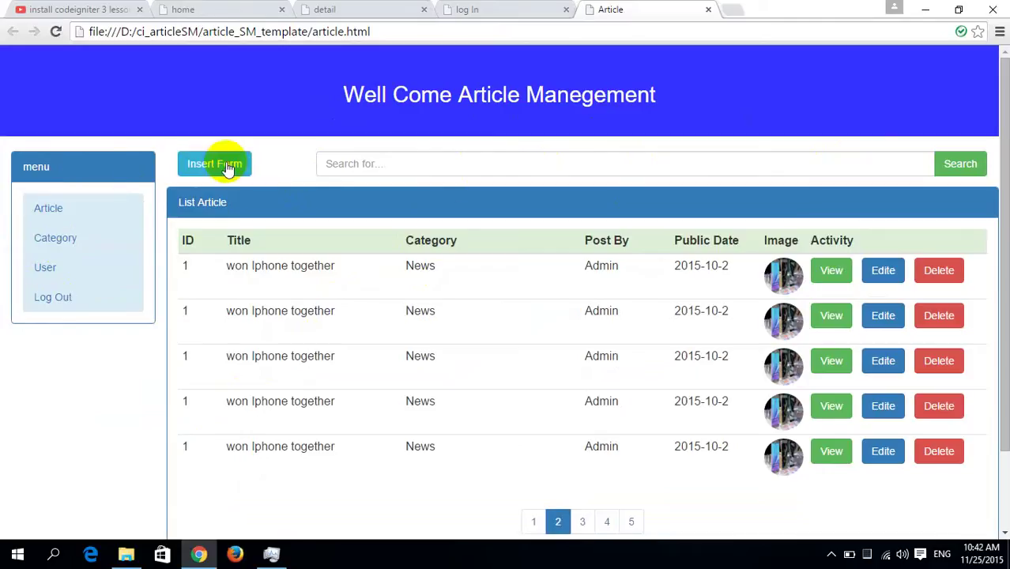
{"action": "left_click_drag", "start_coordinate": [1005, 142], "coordinate": [233, 115]}
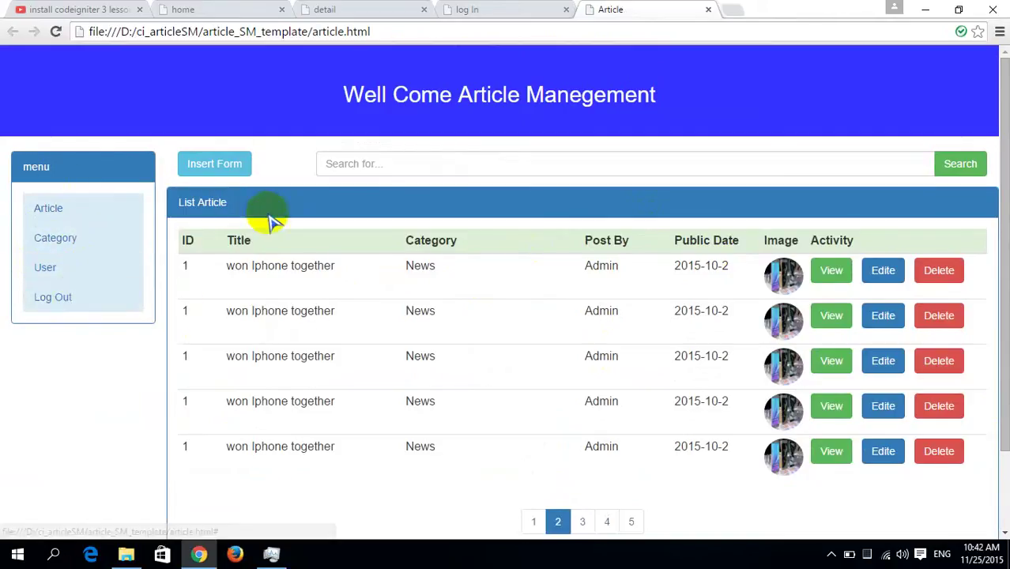
- Show the article insert form, examine its title, description, category and image fields, and hide it to review the article list
{"action": "left_click", "coordinate": [221, 166]}
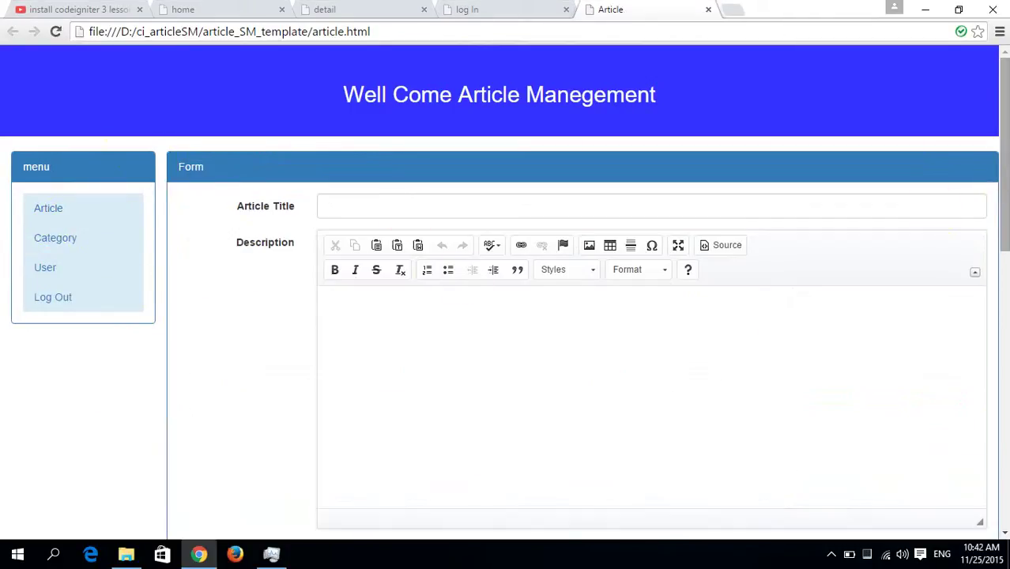
{"action": "left_click_drag", "start_coordinate": [1004, 149], "coordinate": [994, 176]}
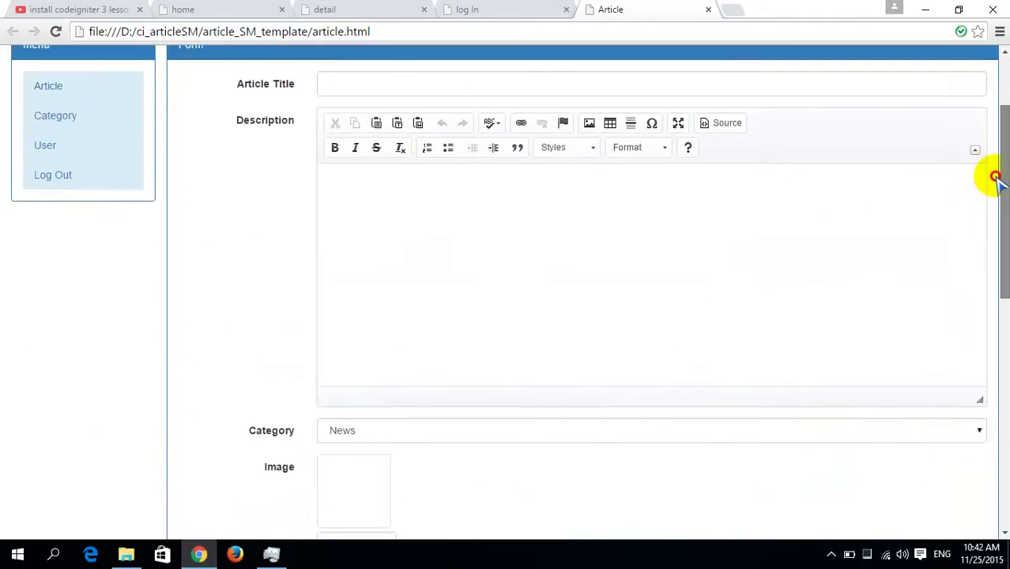
{"action": "left_click", "coordinate": [356, 84]}
{"action": "left_click", "coordinate": [478, 286]}
{"action": "scroll", "coordinate": [436, 309], "scroll_direction": "down", "scroll_amount": 2}
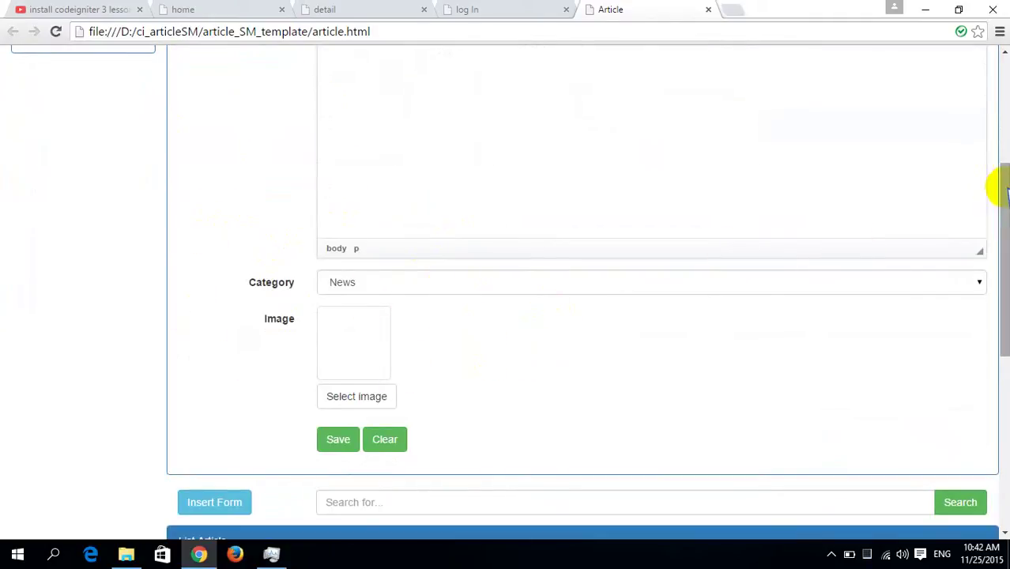
{"action": "left_click_drag", "start_coordinate": [1003, 188], "coordinate": [992, 349]}
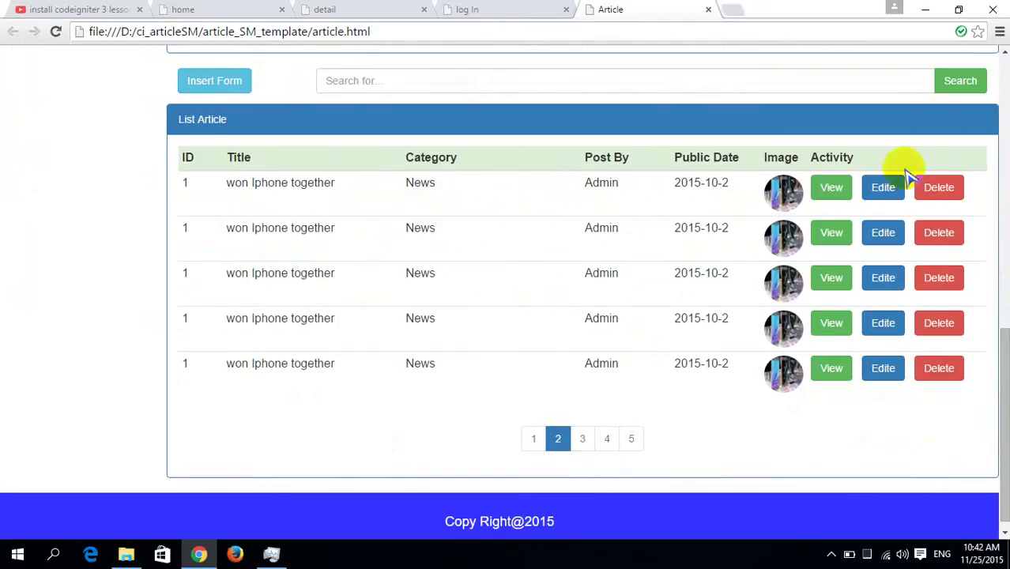
{"action": "scroll", "coordinate": [317, 119], "scroll_direction": "down", "scroll_amount": 1}
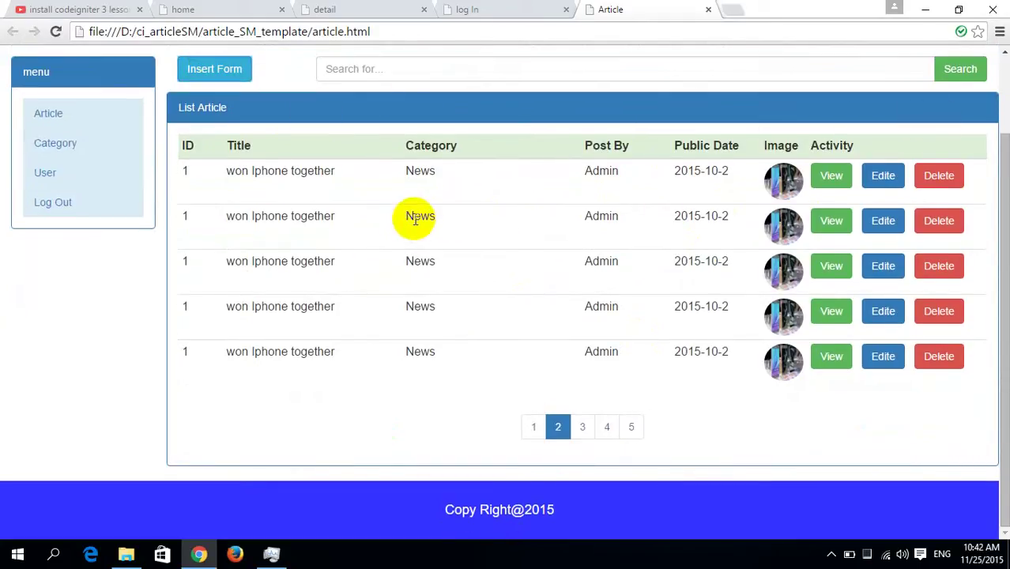
{"action": "scroll", "coordinate": [416, 218], "scroll_direction": "up", "scroll_amount": 1}
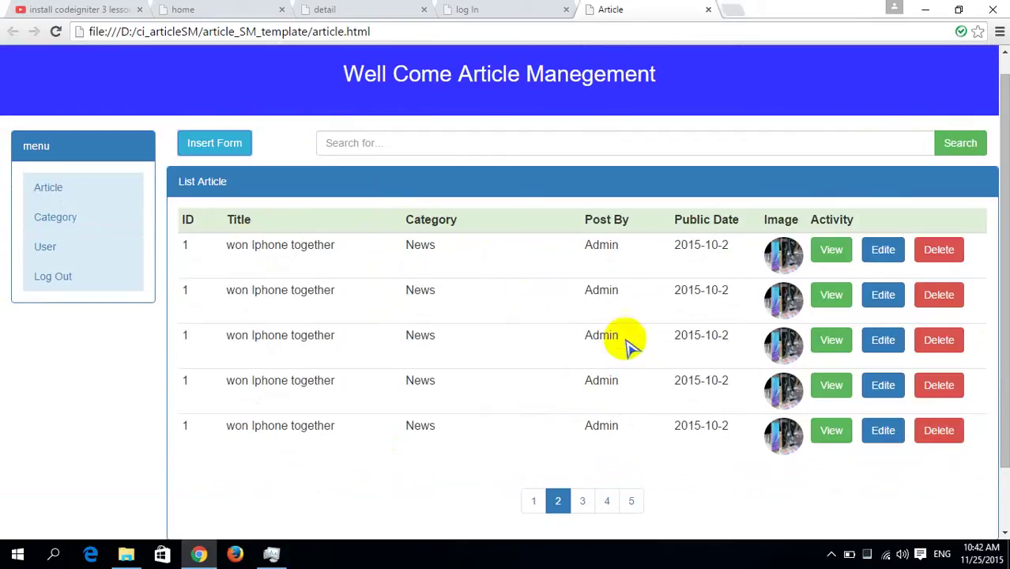
- Try the article list's search box and view the first article's detail popup, closing it again
{"action": "left_click", "coordinate": [395, 145]}
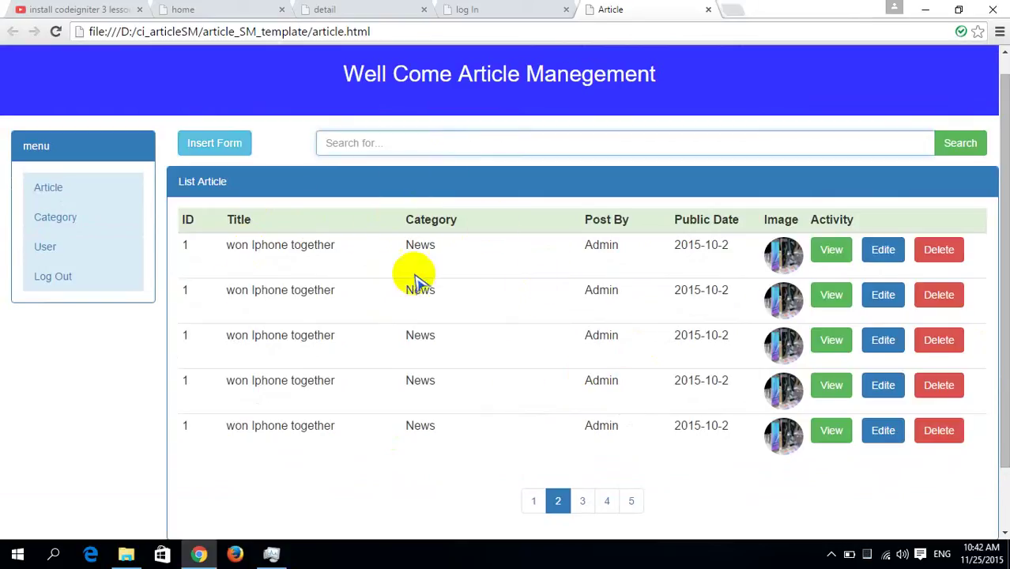
{"action": "left_click", "coordinate": [821, 250]}
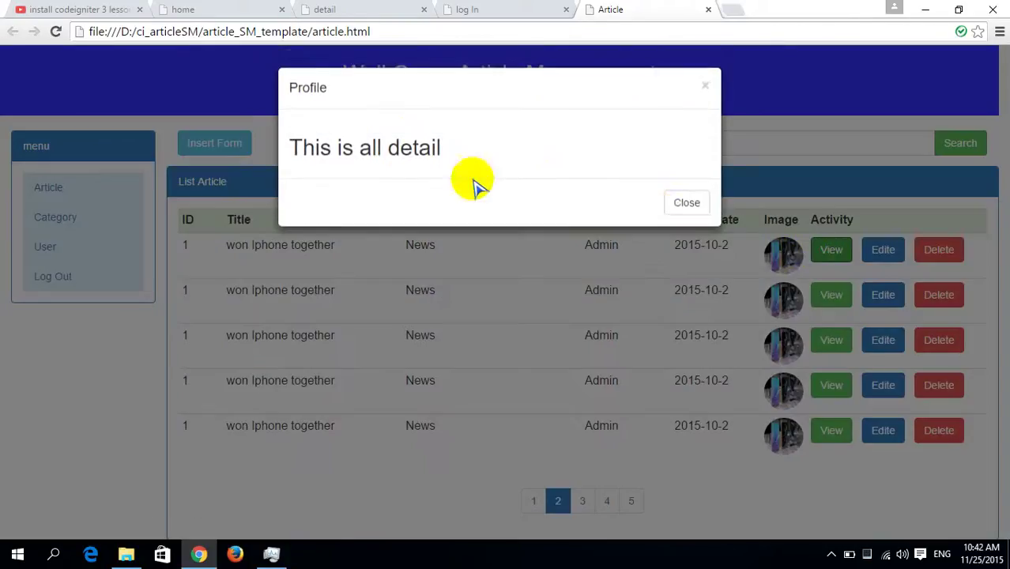
{"action": "left_click", "coordinate": [687, 204]}
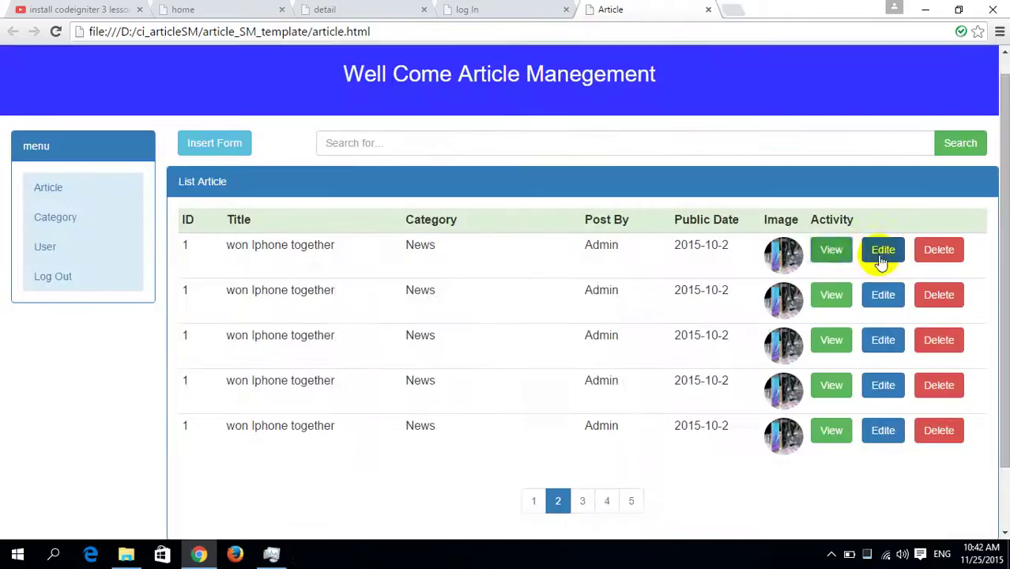
- Try the first article's edit action, examine the article form down to its save and clear options, and hide the form
{"action": "left_click", "coordinate": [881, 254]}
{"action": "left_click", "coordinate": [215, 162]}
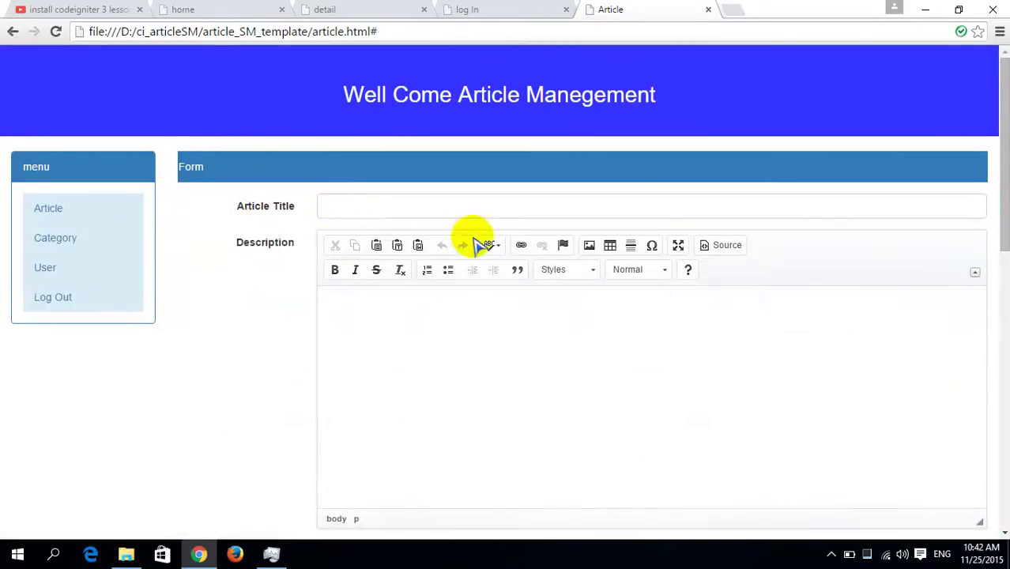
{"action": "scroll", "coordinate": [327, 334], "scroll_direction": "down", "scroll_amount": 5}
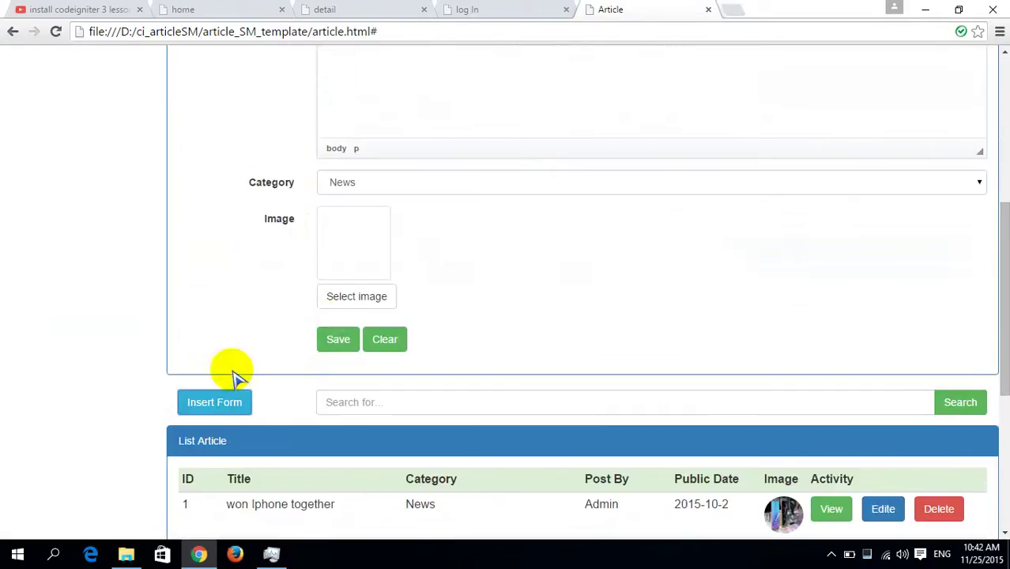
{"action": "left_click", "coordinate": [220, 404]}
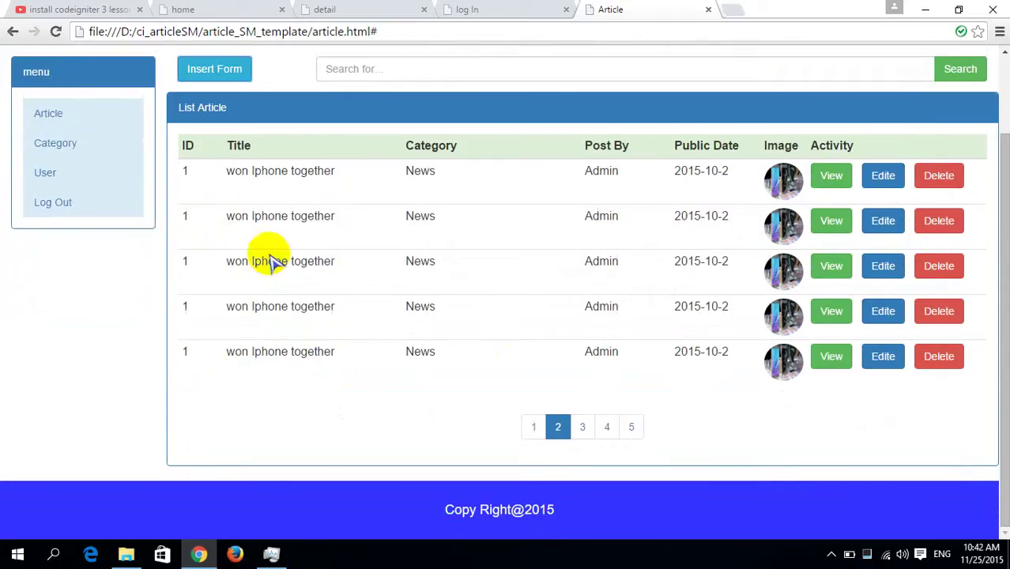
- Open the template's category page from the article_SM_template folder and show and hide its insert form
{"action": "left_click", "coordinate": [126, 553]}
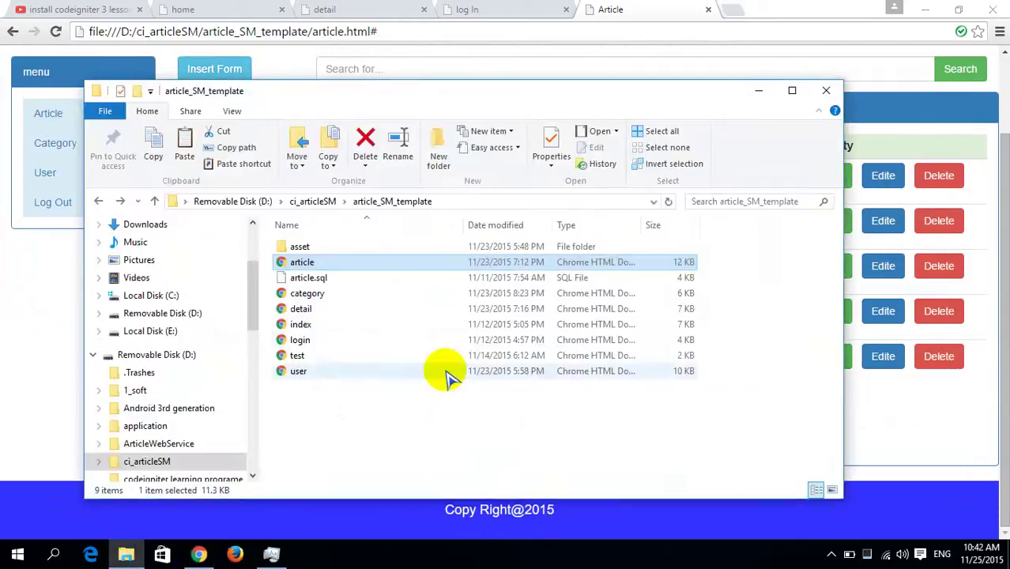
{"action": "double_click", "coordinate": [325, 294]}
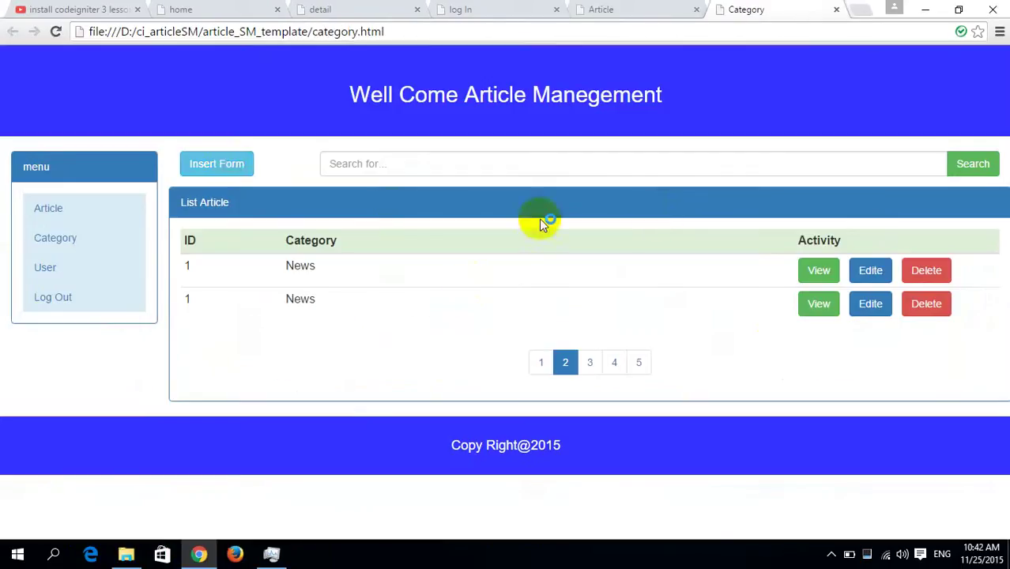
{"action": "left_click", "coordinate": [222, 169]}
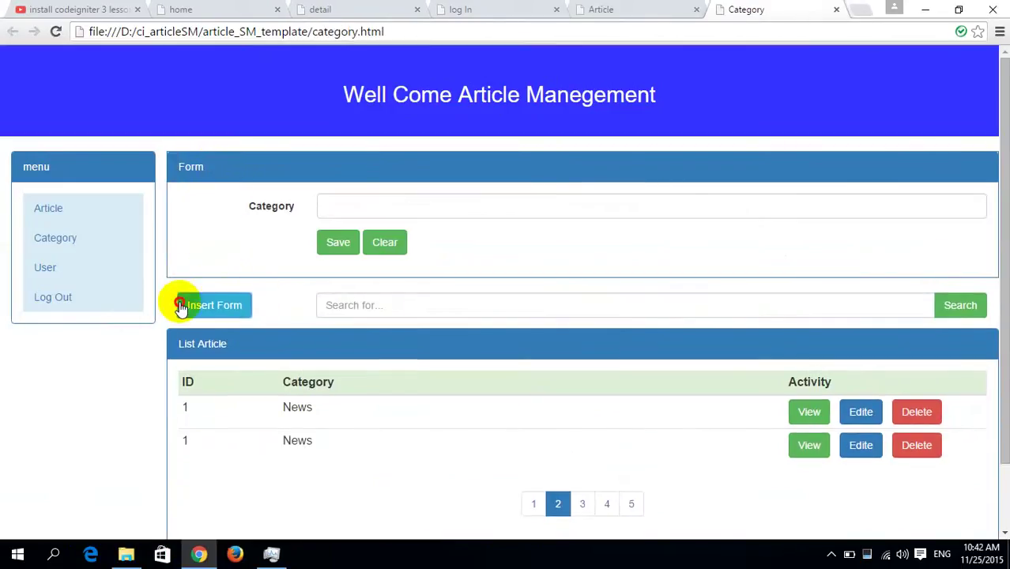
{"action": "left_click", "coordinate": [182, 308]}
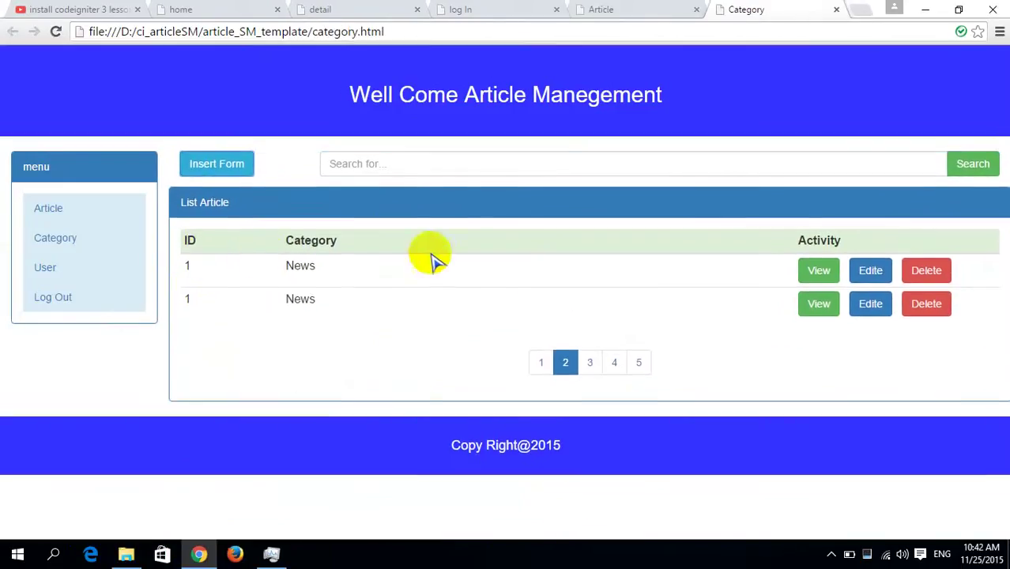
- Open the template's user page from the article_SM_template folder and examine its user list columns, action buttons and pagination
{"action": "left_click", "coordinate": [127, 553]}
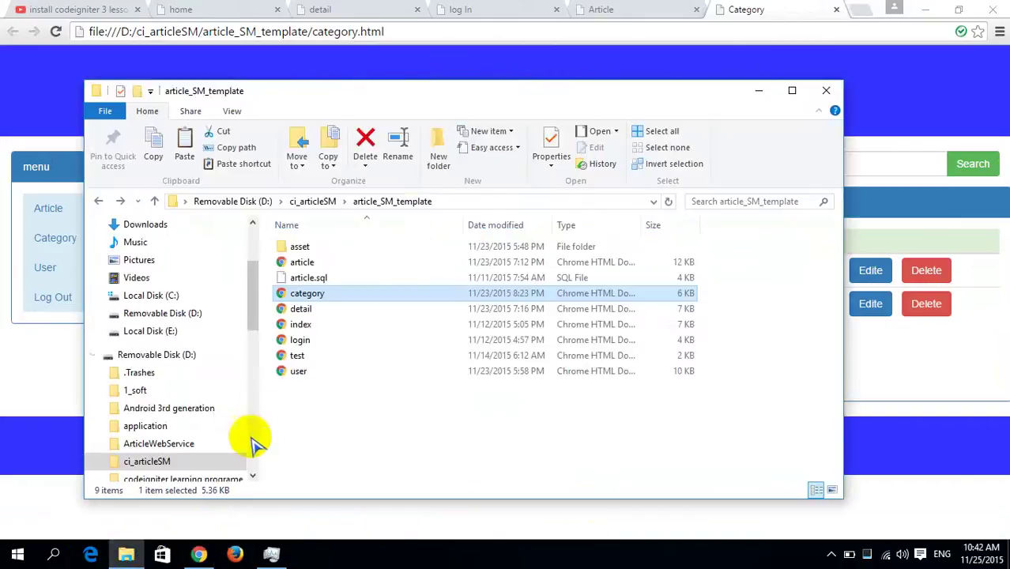
{"action": "double_click", "coordinate": [297, 371]}
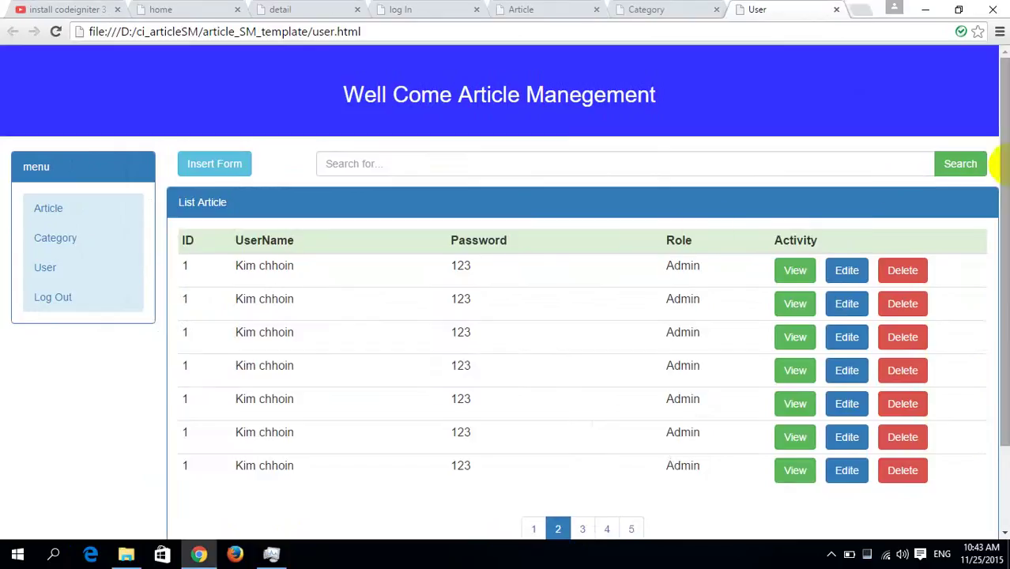
{"action": "left_click_drag", "start_coordinate": [1005, 177], "coordinate": [974, 63]}
{"action": "scroll", "coordinate": [514, 288], "scroll_direction": "down", "scroll_amount": 2}
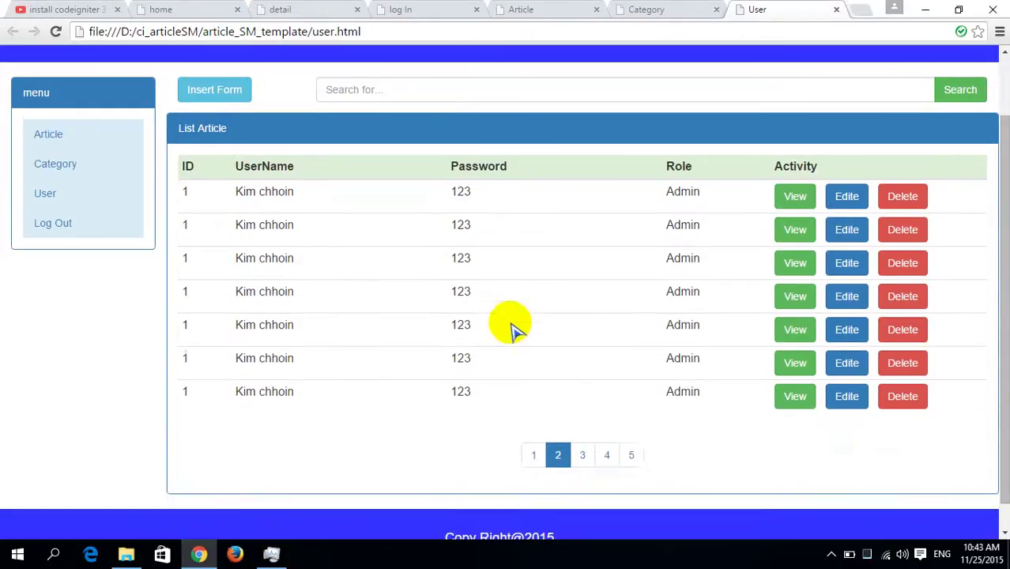
{"action": "scroll", "coordinate": [510, 327], "scroll_direction": "up", "scroll_amount": 2}
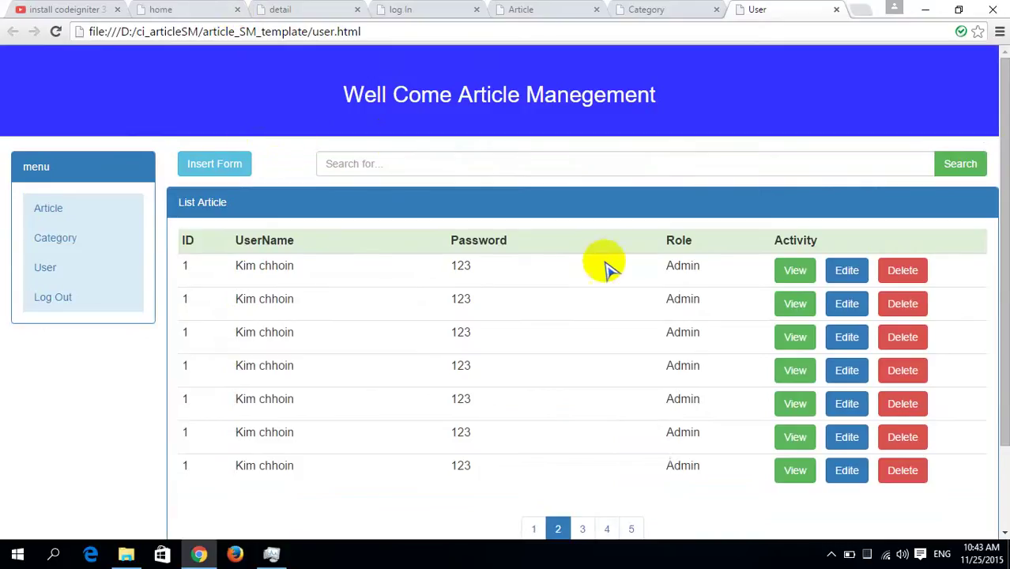
- Close all the template page tabs, keeping the YouTube lesson open, and minimize the browser
{"action": "left_click", "coordinate": [239, 13]}
{"action": "left_click", "coordinate": [239, 13]}
{"action": "left_click", "coordinate": [239, 13]}
{"action": "left_click", "coordinate": [240, 14]}
{"action": "left_click", "coordinate": [240, 14]}
{"action": "left_click", "coordinate": [240, 13]}
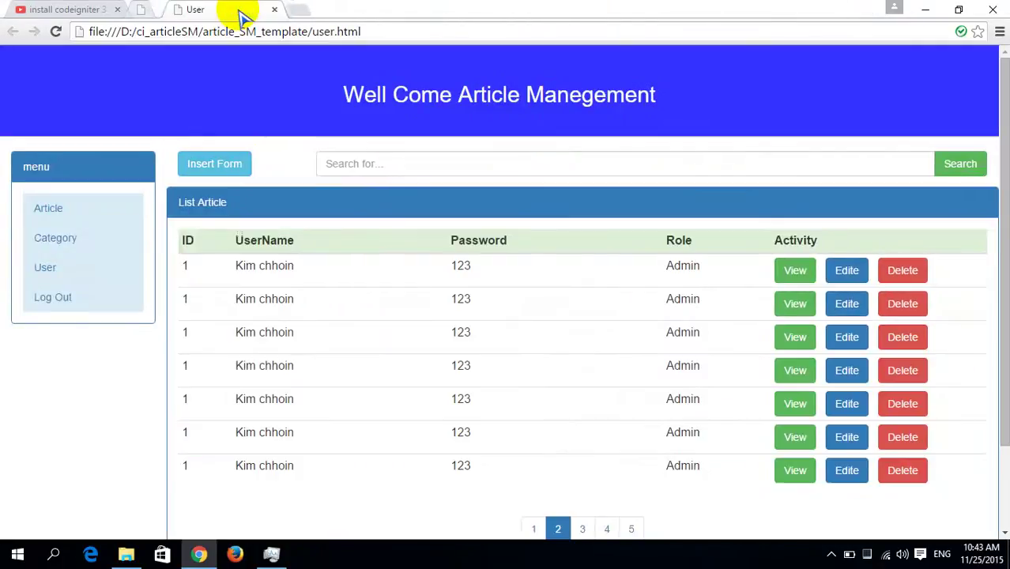
{"action": "left_click", "coordinate": [240, 13]}
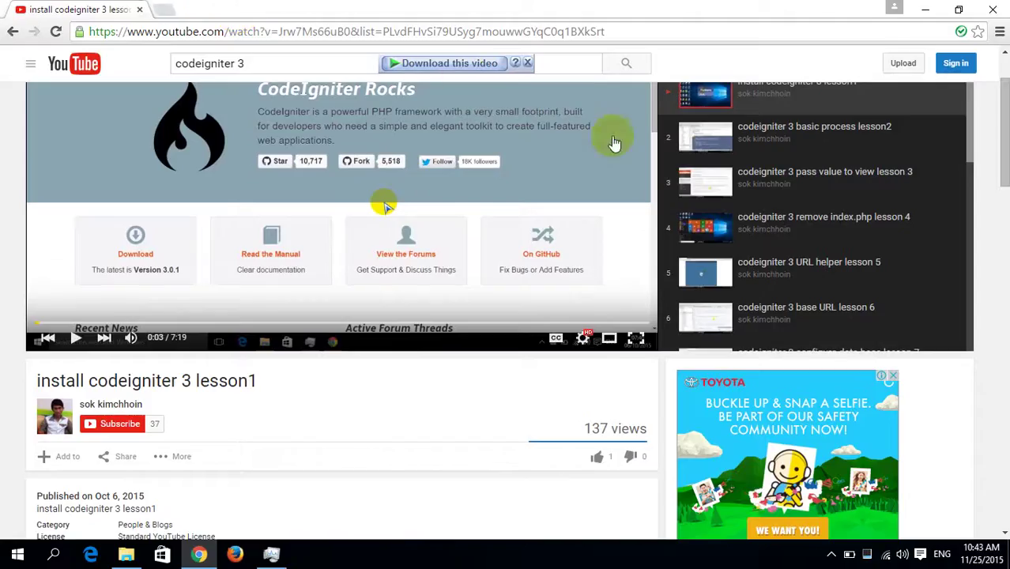
{"action": "left_click", "coordinate": [923, 9]}
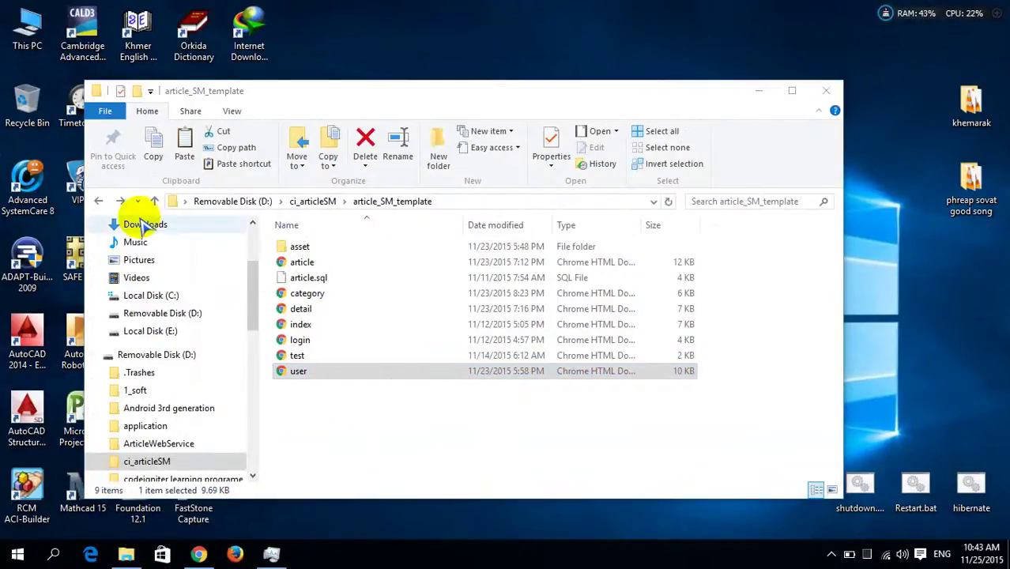
- Launch the 64-bit wampserver2.5 installer from the soft folder in ci_articleSM and advance to its license agreement
{"action": "left_click", "coordinate": [101, 201]}
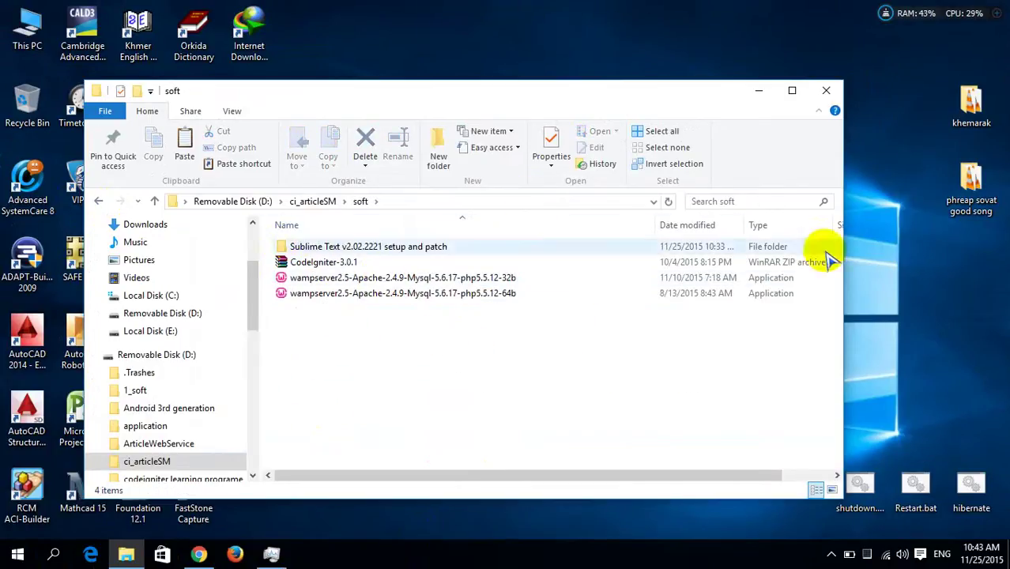
{"action": "left_click_drag", "start_coordinate": [842, 241], "coordinate": [958, 264]}
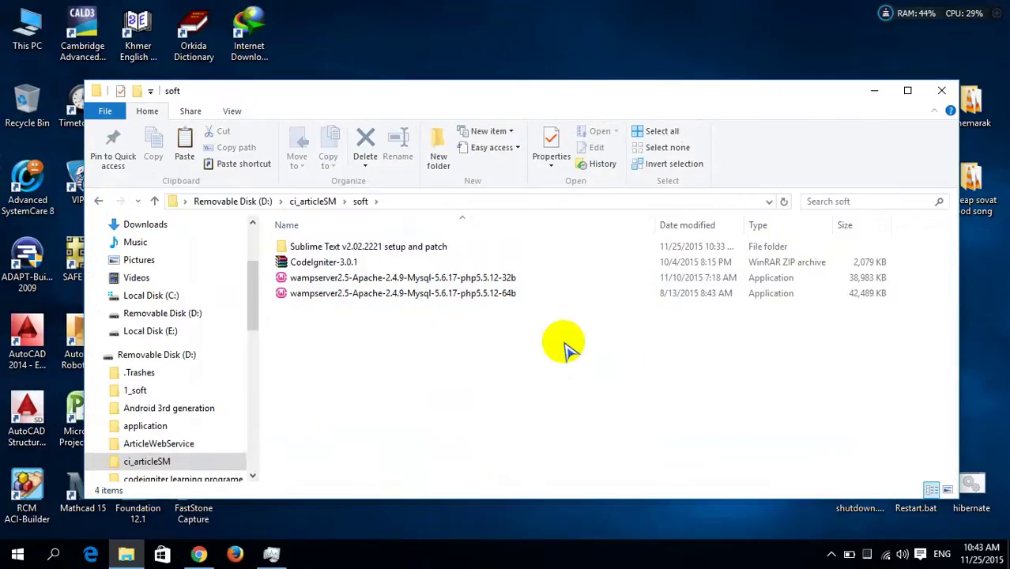
{"action": "left_click", "coordinate": [351, 279]}
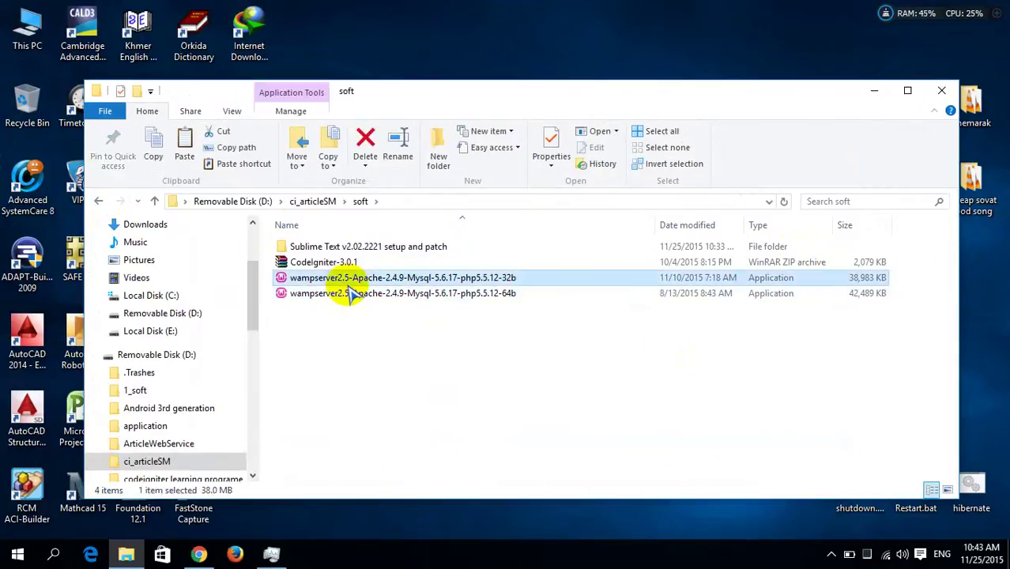
{"action": "left_click", "coordinate": [379, 296]}
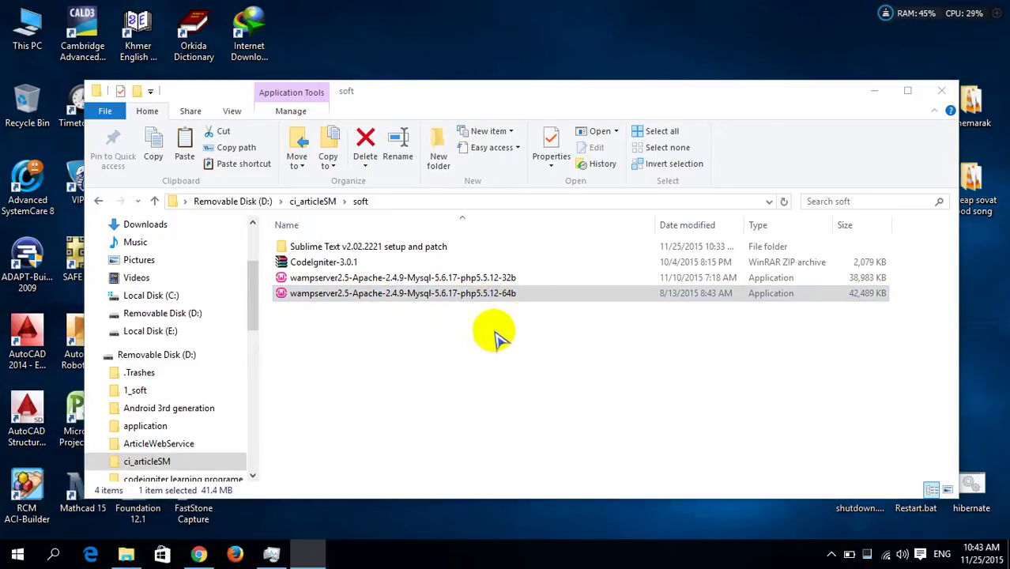
{"action": "left_click", "coordinate": [586, 395]}
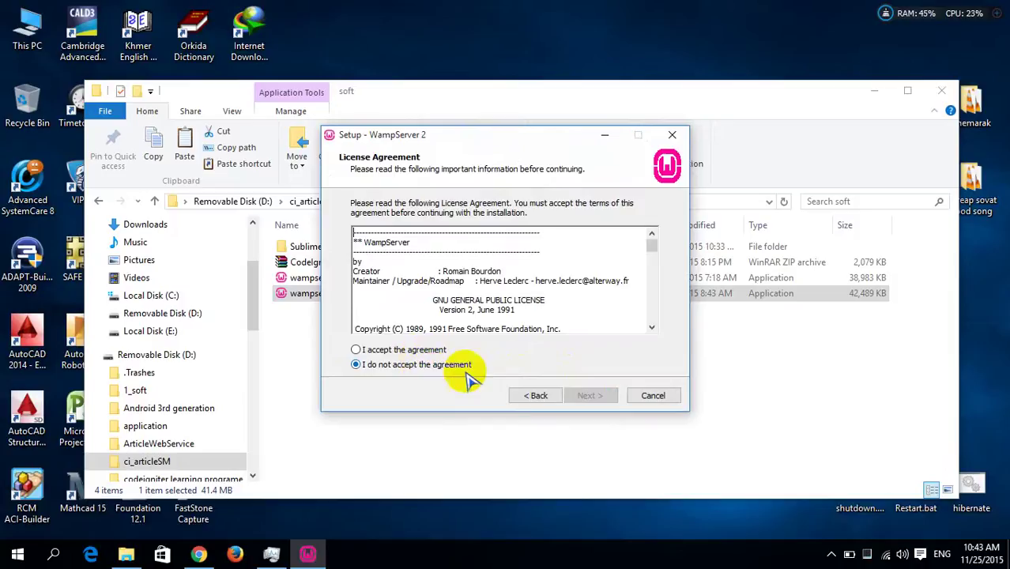
- Accept the WampServer license, keep c:\wamp as the destination, enable the desktop icon option and start the installation
{"action": "left_click", "coordinate": [356, 349]}
{"action": "left_click", "coordinate": [584, 396]}
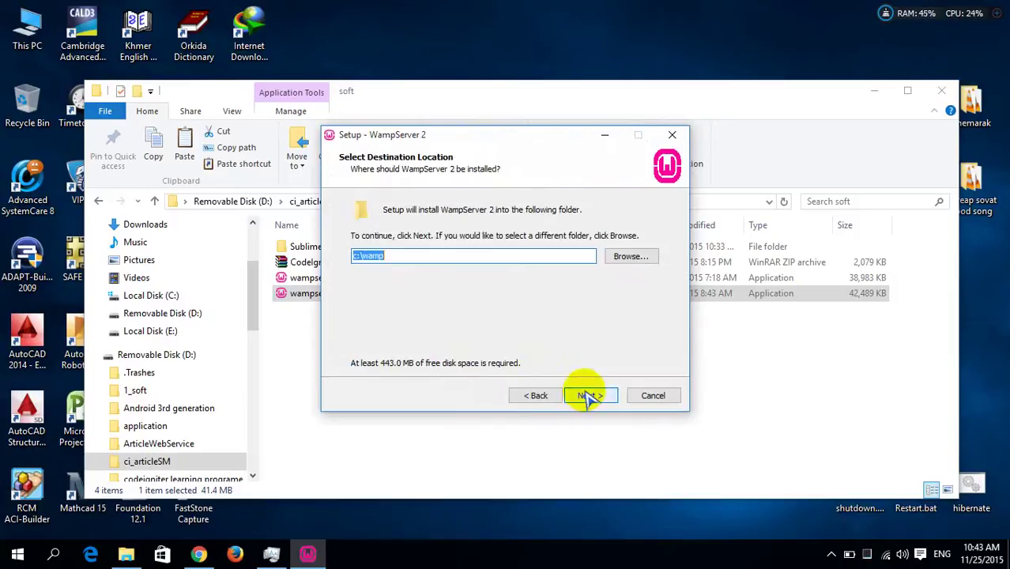
{"action": "left_click", "coordinate": [589, 397]}
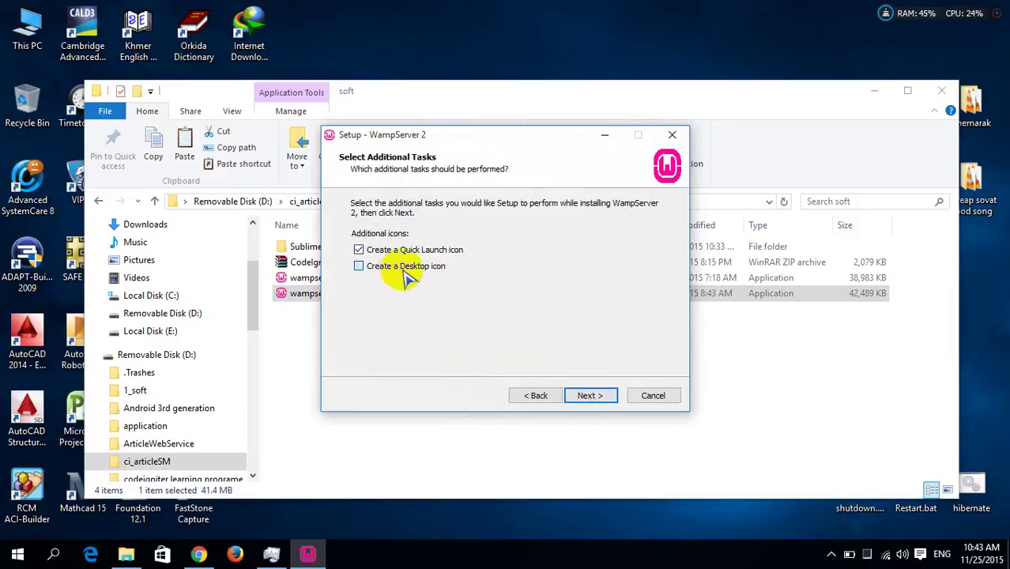
{"action": "left_click", "coordinate": [404, 267]}
{"action": "left_click", "coordinate": [584, 395]}
{"action": "left_click", "coordinate": [591, 398]}
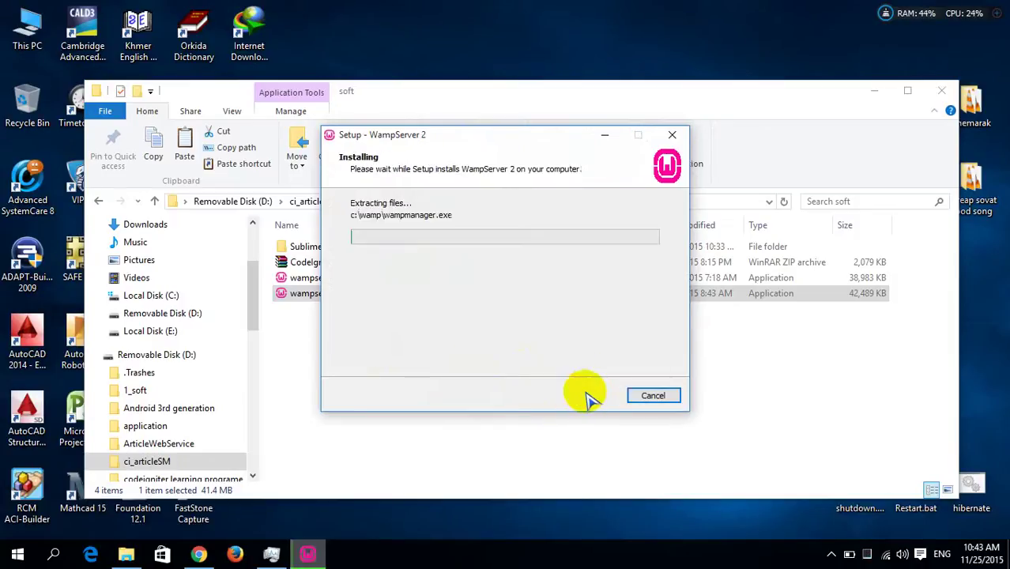
- Examine the contents of the Sublime Text v2.02.2221 setup and patch folder and return to the soft folder
{"action": "left_click", "coordinate": [438, 449]}
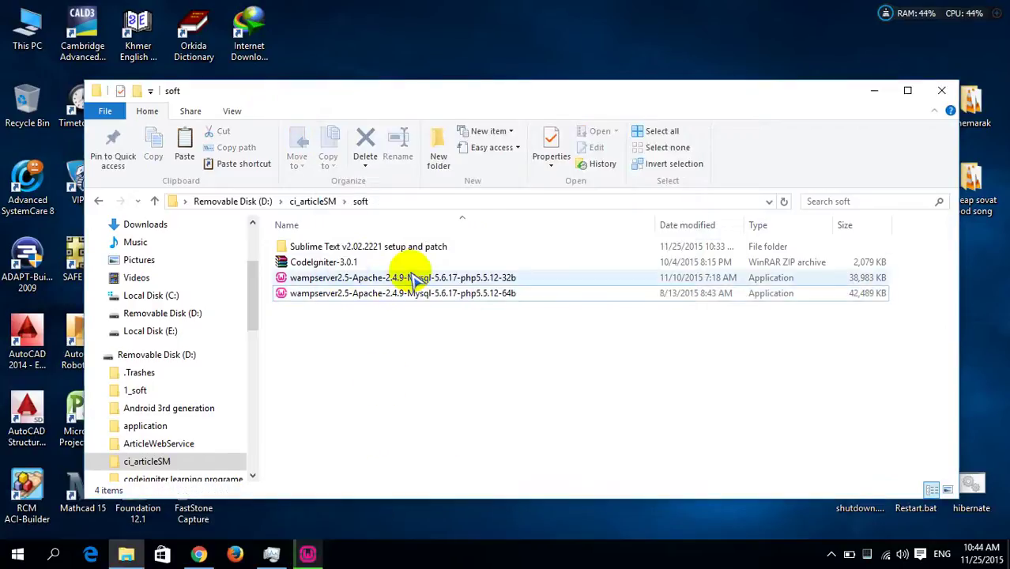
{"action": "double_click", "coordinate": [324, 252]}
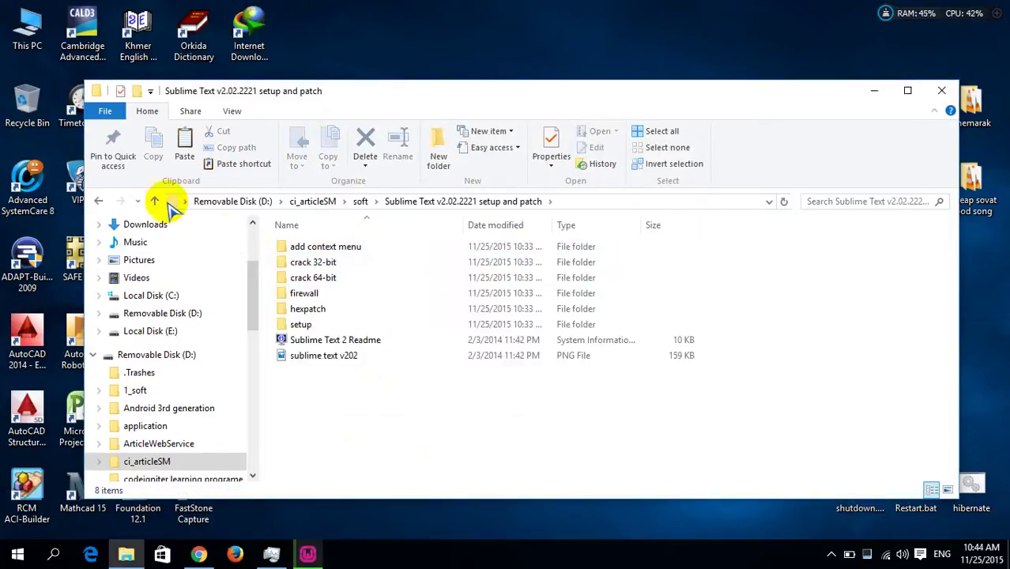
{"action": "left_click", "coordinate": [98, 201]}
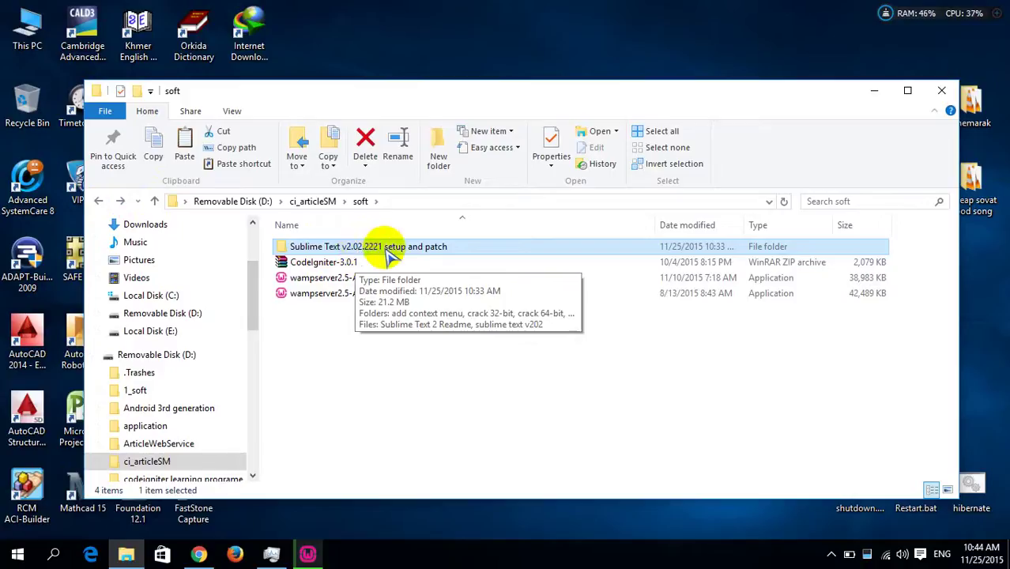
{"action": "double_click", "coordinate": [315, 248]}
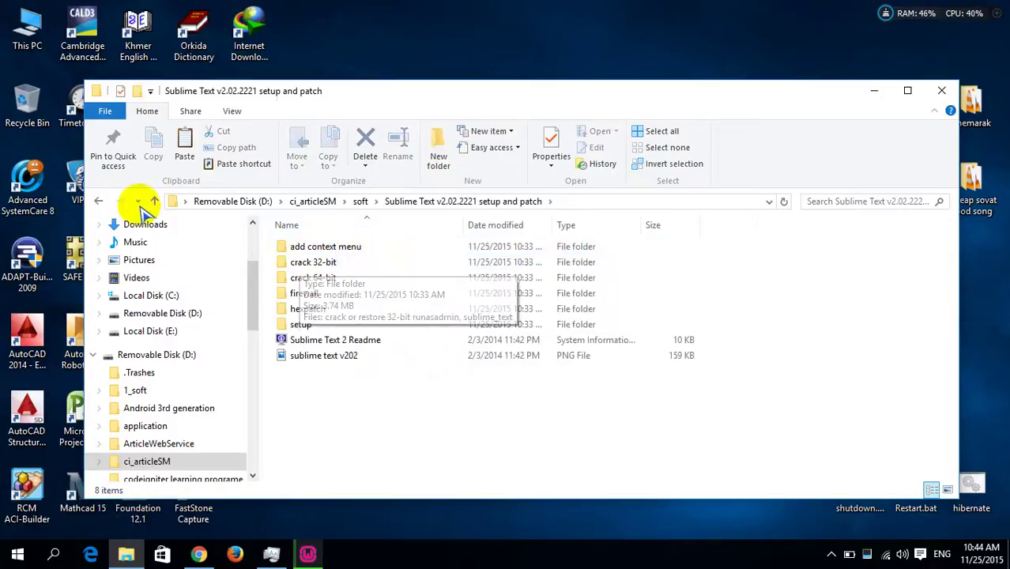
{"action": "left_click", "coordinate": [99, 202]}
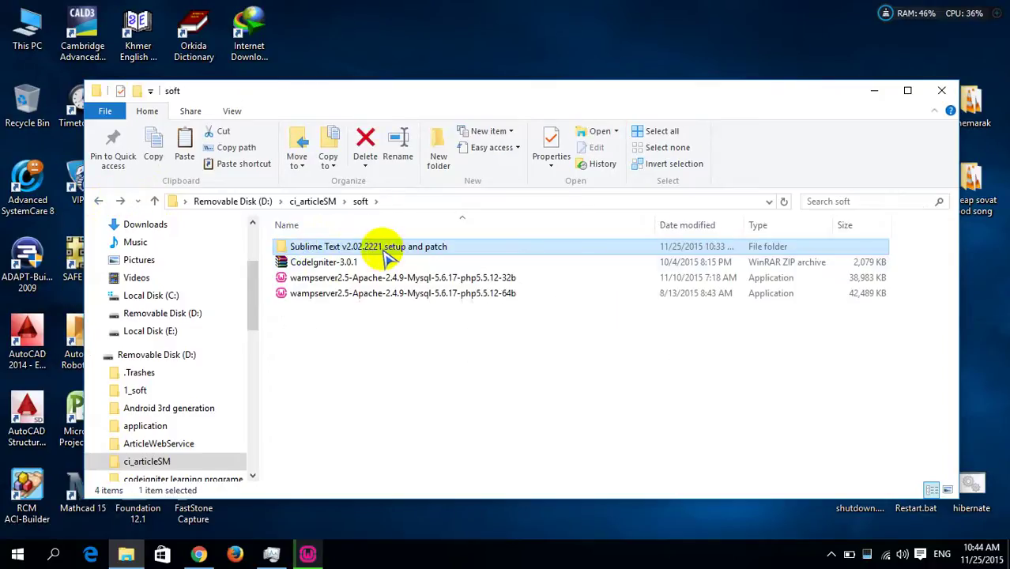
- Extract the CodeIgniter-3.0.1 ZIP archive directly into the soft folder
{"action": "left_click", "coordinate": [347, 263]}
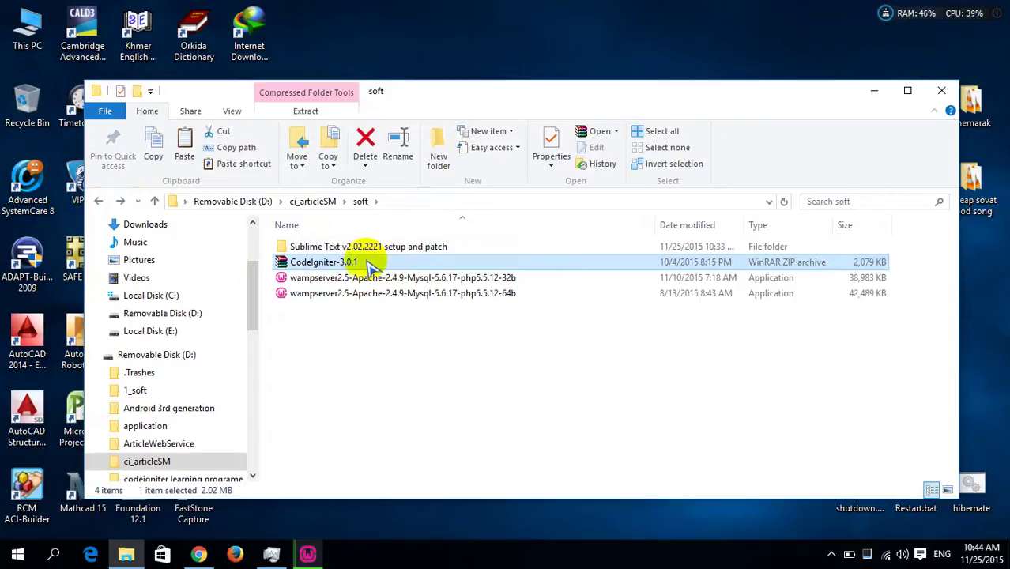
{"action": "right_click", "coordinate": [354, 266]}
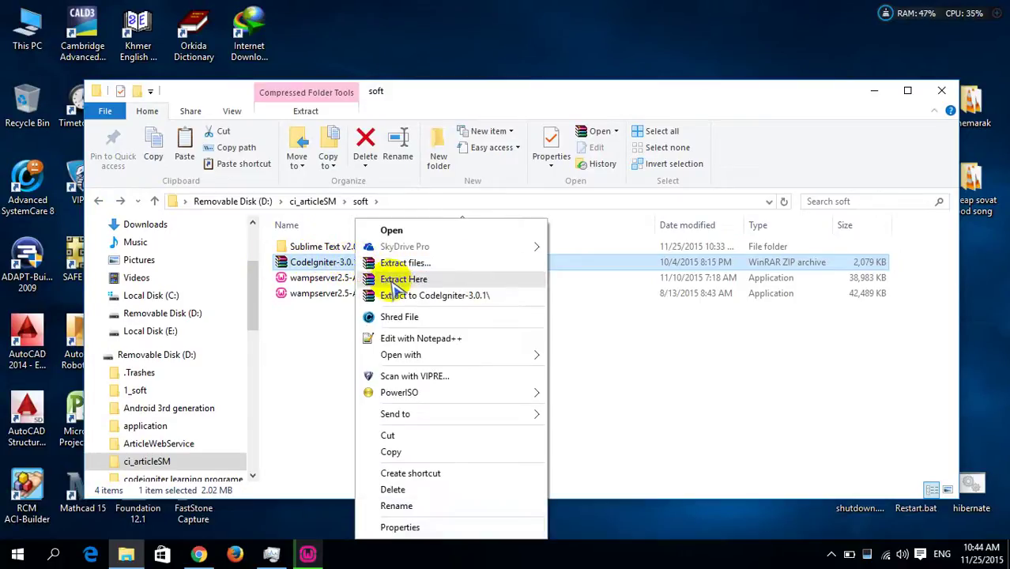
{"action": "left_click", "coordinate": [393, 280]}
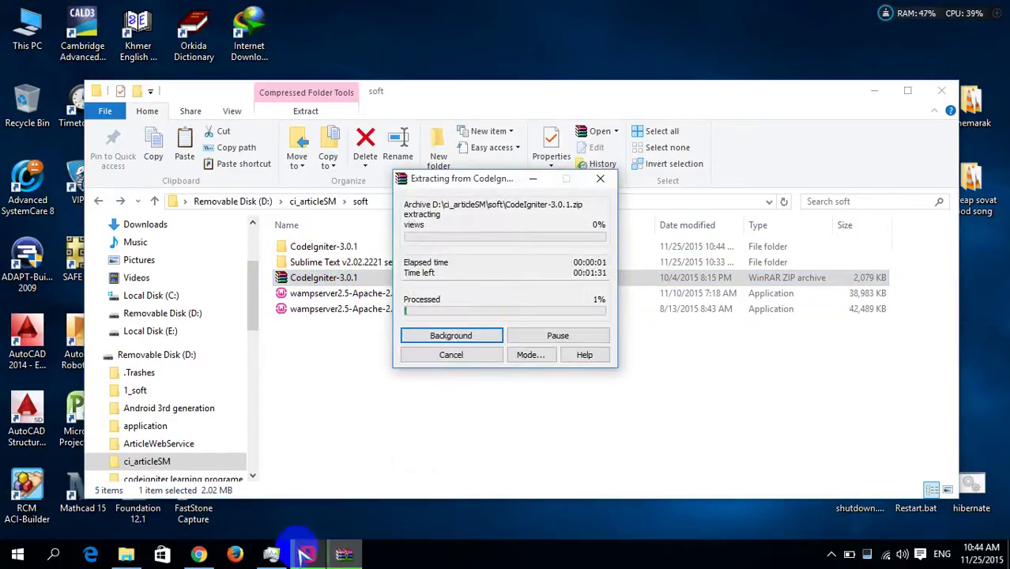
- Finish the WampServer setup without choosing a default browser, keeping the default PHP mail parameters and launching WampServer 2
{"action": "left_click", "coordinate": [313, 555]}
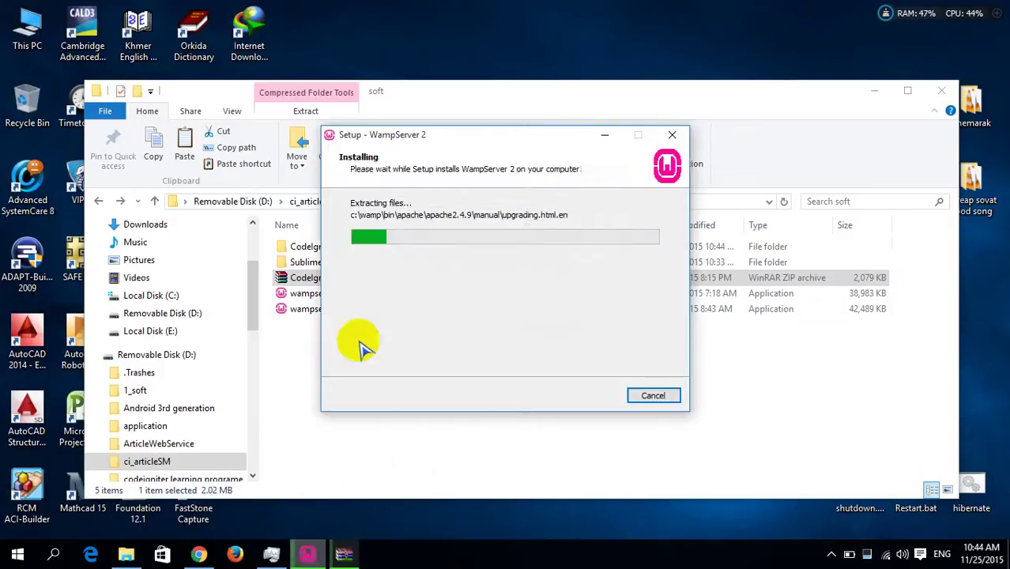
{"action": "left_click", "coordinate": [600, 137]}
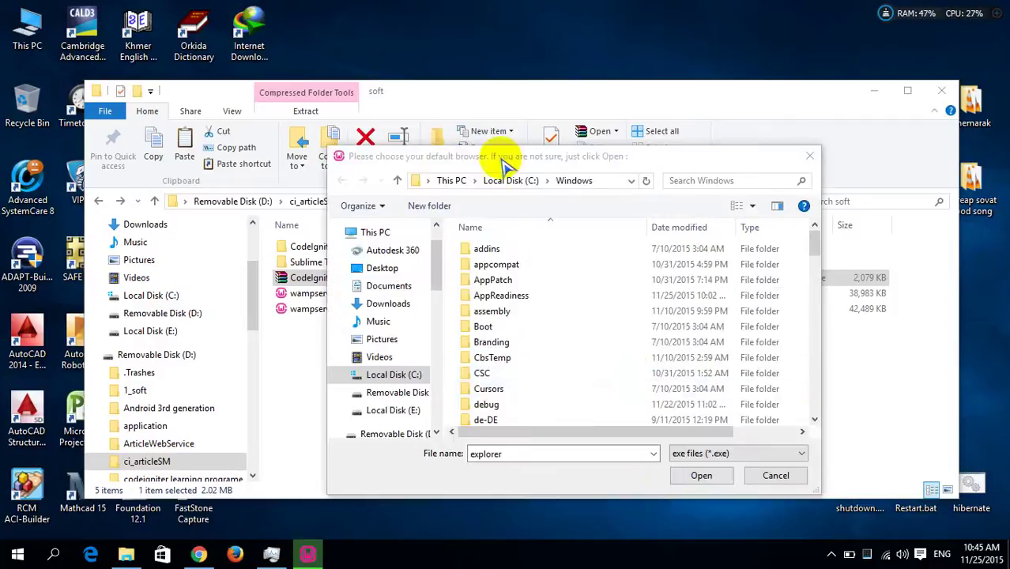
{"action": "left_click", "coordinate": [775, 476]}
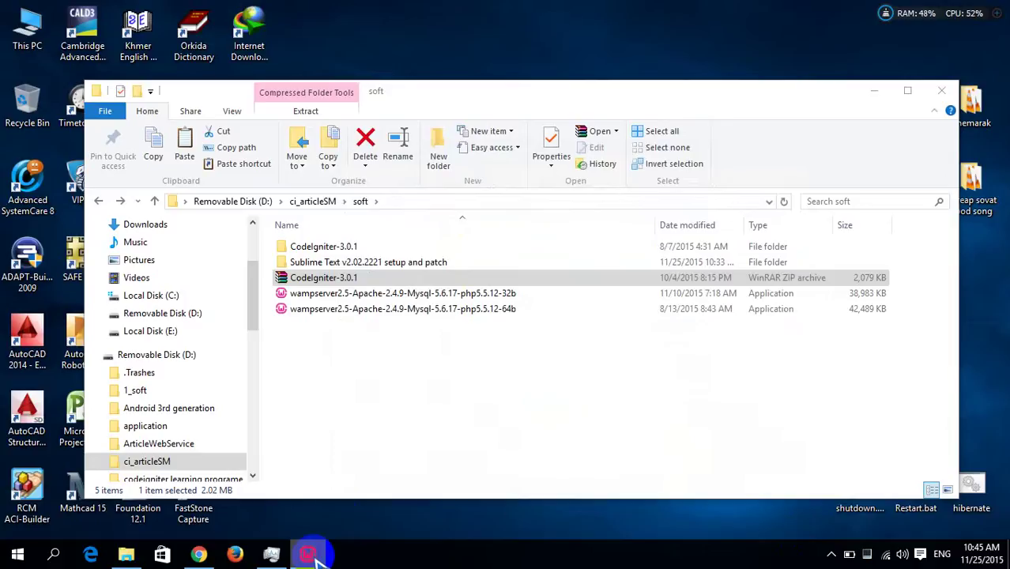
{"action": "left_click", "coordinate": [313, 553]}
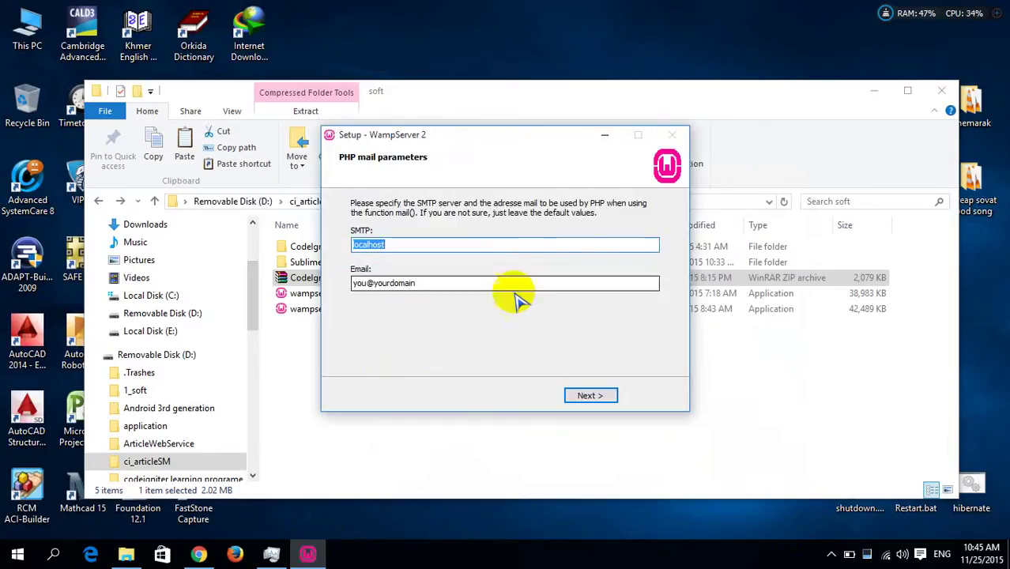
{"action": "left_click", "coordinate": [584, 395]}
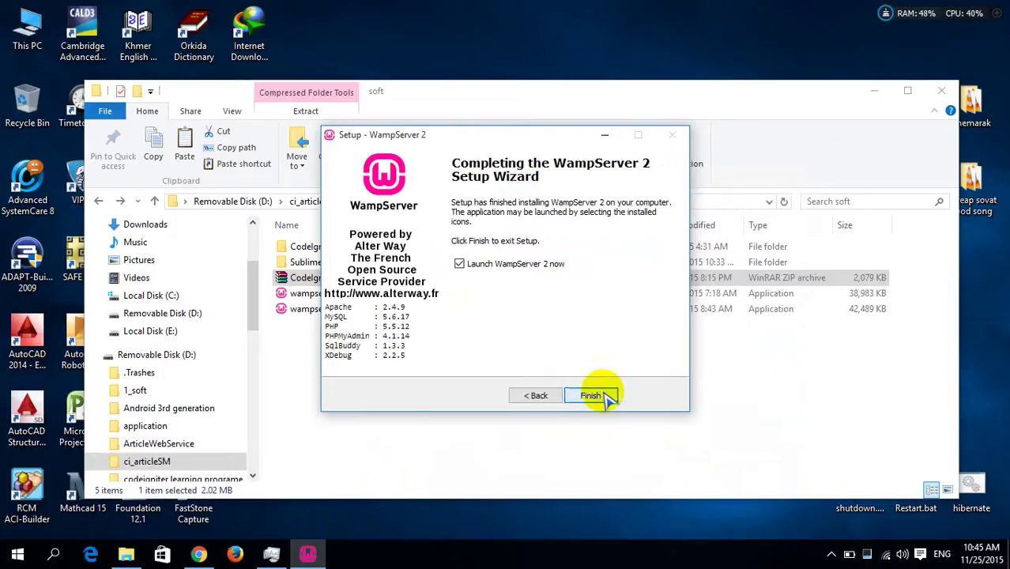
{"action": "left_click", "coordinate": [592, 395]}
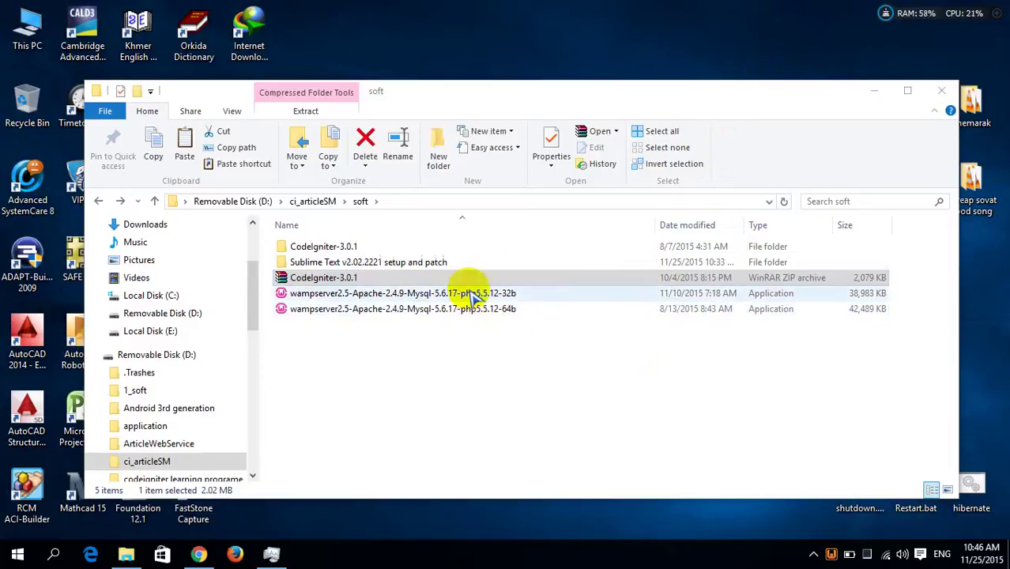
- Try to put WampServer online, dismiss the error and restart all its services
{"action": "left_click", "coordinate": [831, 555]}
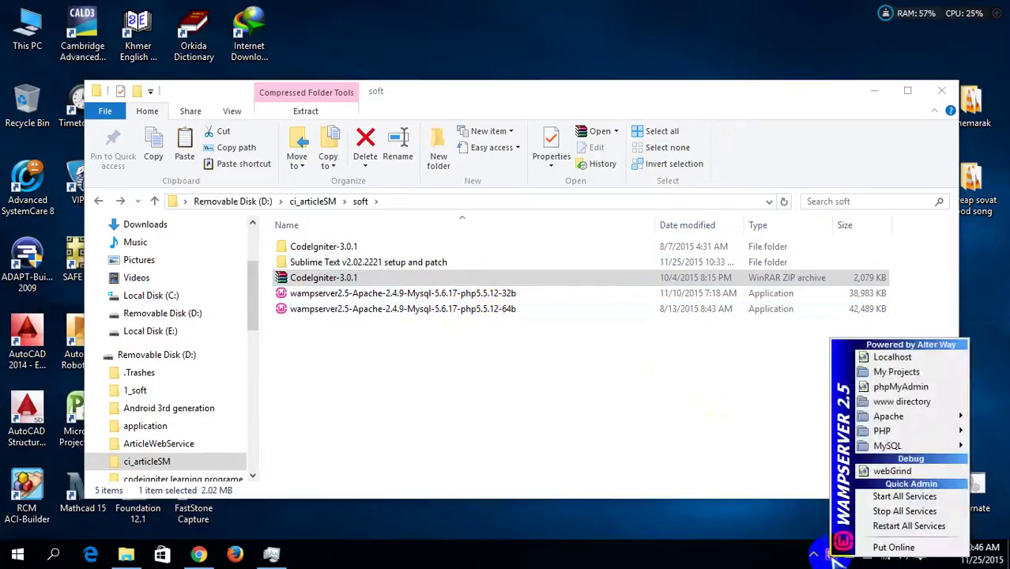
{"action": "left_click", "coordinate": [877, 545]}
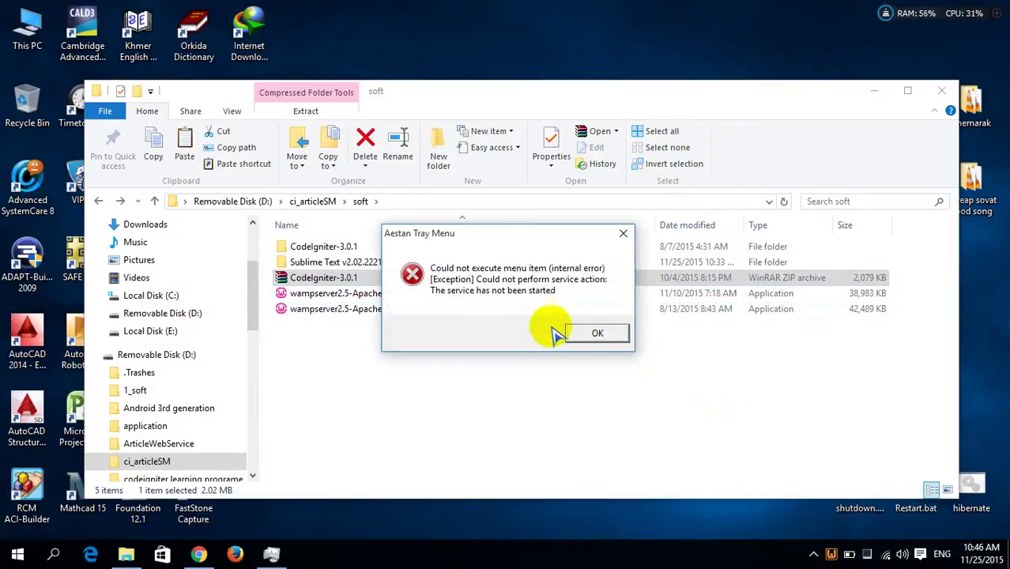
{"action": "left_click", "coordinate": [585, 333]}
{"action": "left_click", "coordinate": [831, 555]}
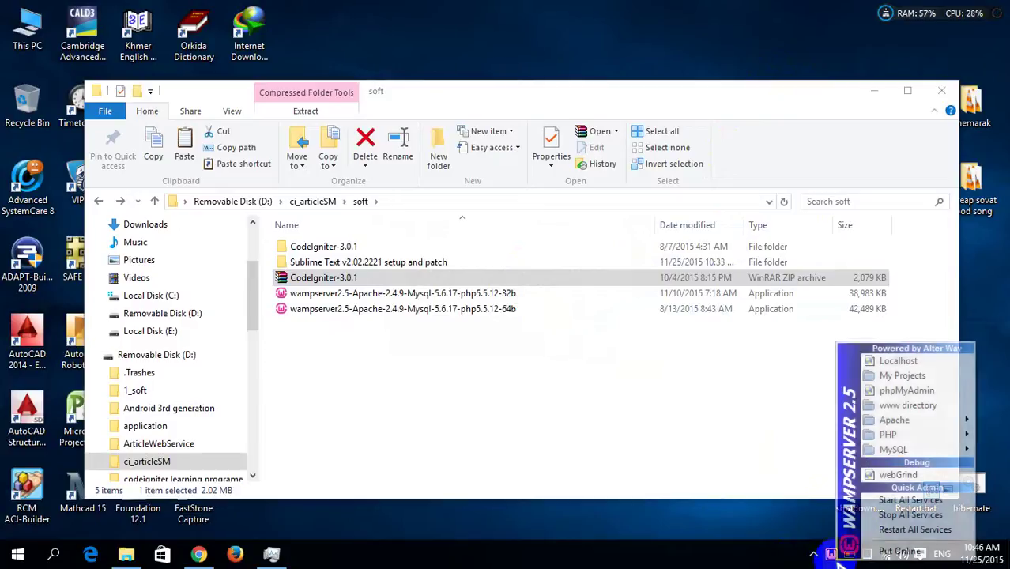
{"action": "left_click", "coordinate": [873, 528]}
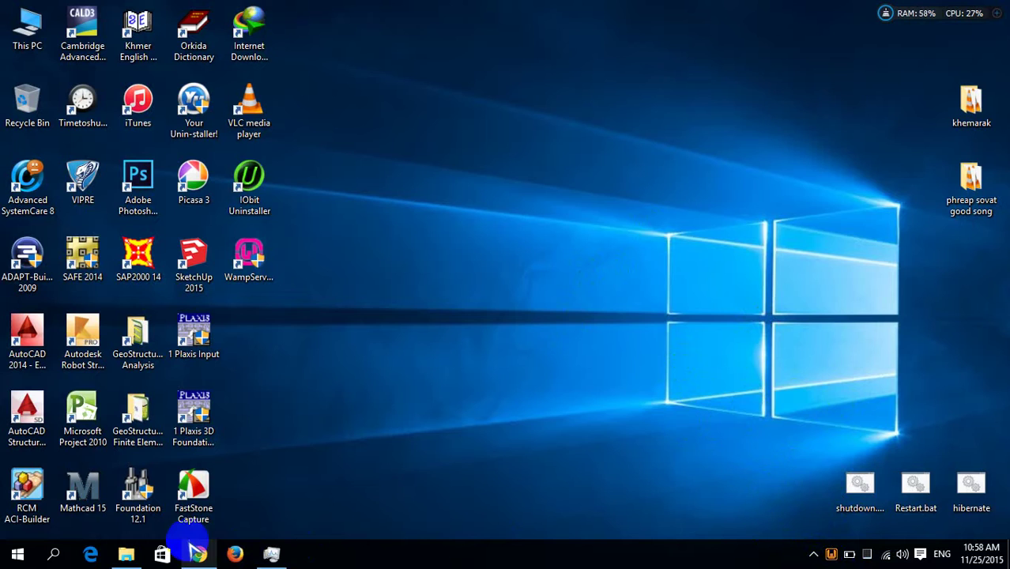
- Switch to Chrome, look through the YouTube results for "wamp server error" and minimize the browser
{"action": "left_click", "coordinate": [198, 553]}
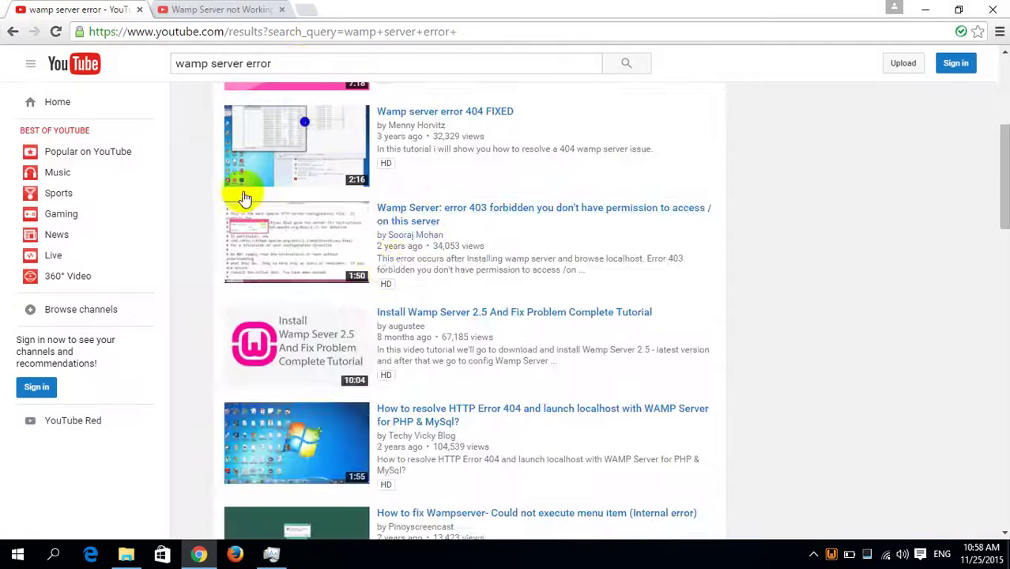
{"action": "scroll", "coordinate": [244, 199], "scroll_direction": "up", "scroll_amount": 5}
{"action": "left_click", "coordinate": [320, 62]}
{"action": "scroll", "coordinate": [608, 265], "scroll_direction": "down", "scroll_amount": 15}
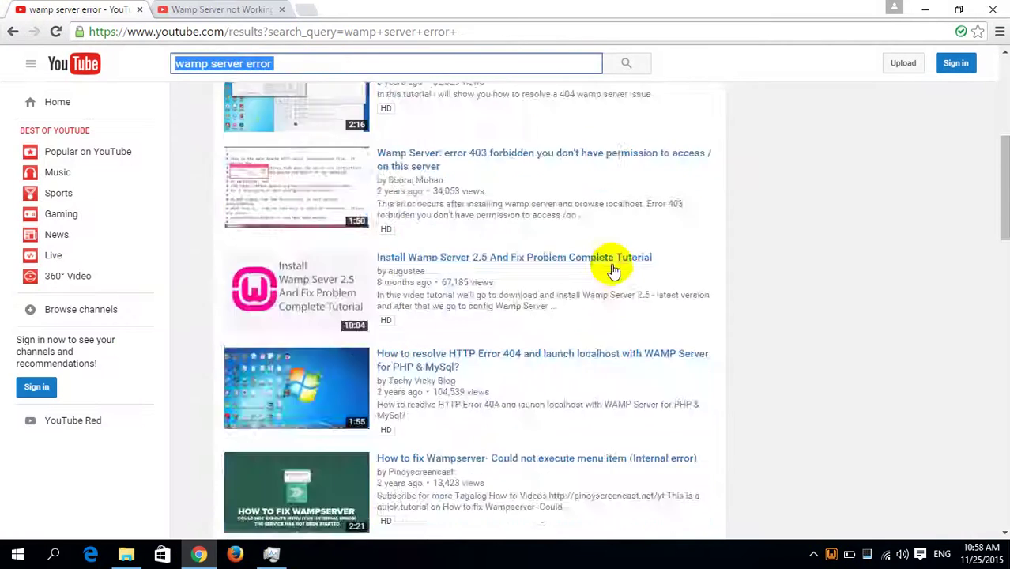
{"action": "scroll", "coordinate": [613, 270], "scroll_direction": "up", "scroll_amount": 6}
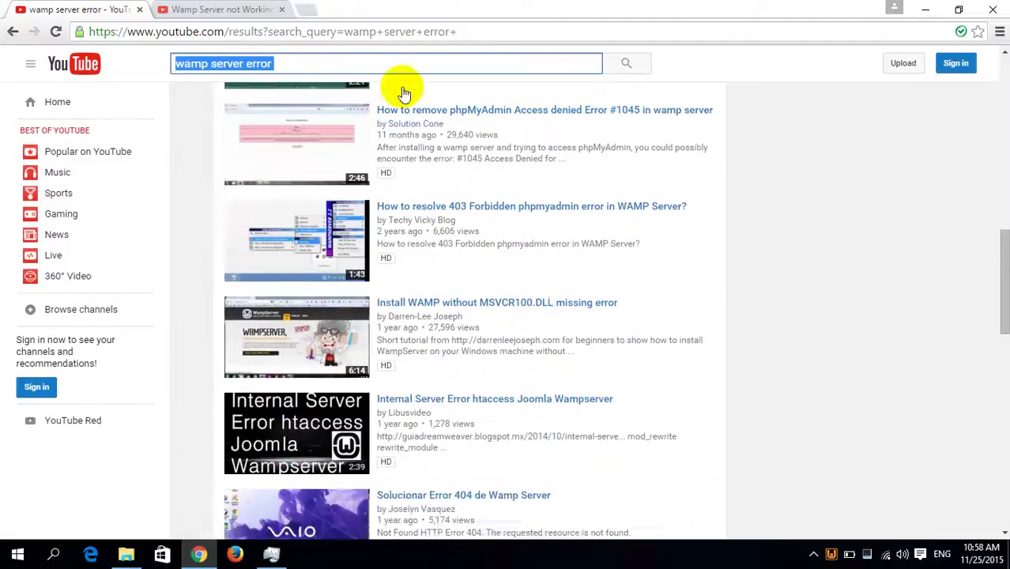
{"action": "left_click", "coordinate": [930, 9]}
{"action": "left_click", "coordinate": [832, 553]}
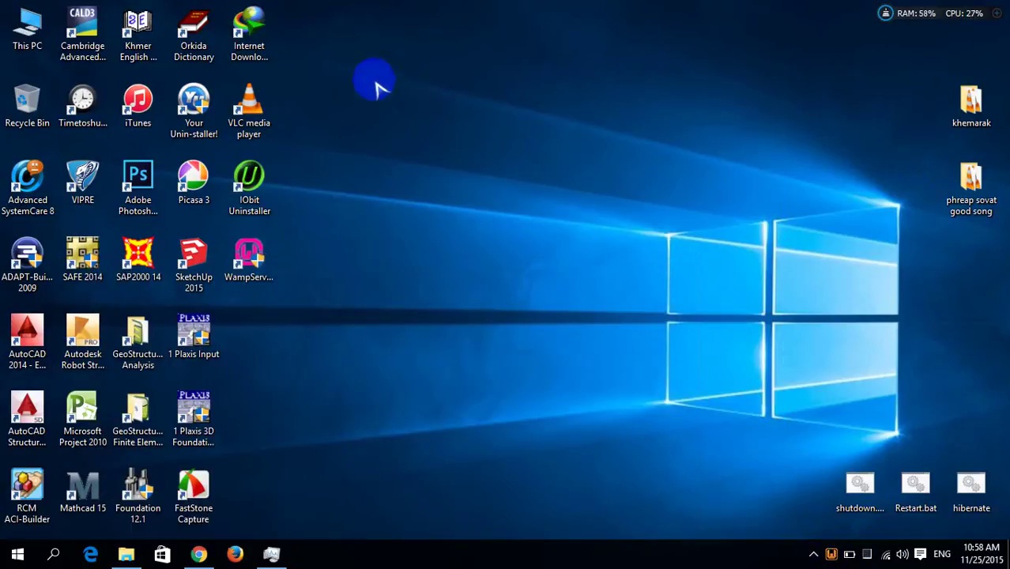
{"action": "left_click_drag", "start_coordinate": [392, 44], "coordinate": [721, 417]}
{"action": "left_click_drag", "start_coordinate": [417, 67], "coordinate": [737, 417]}
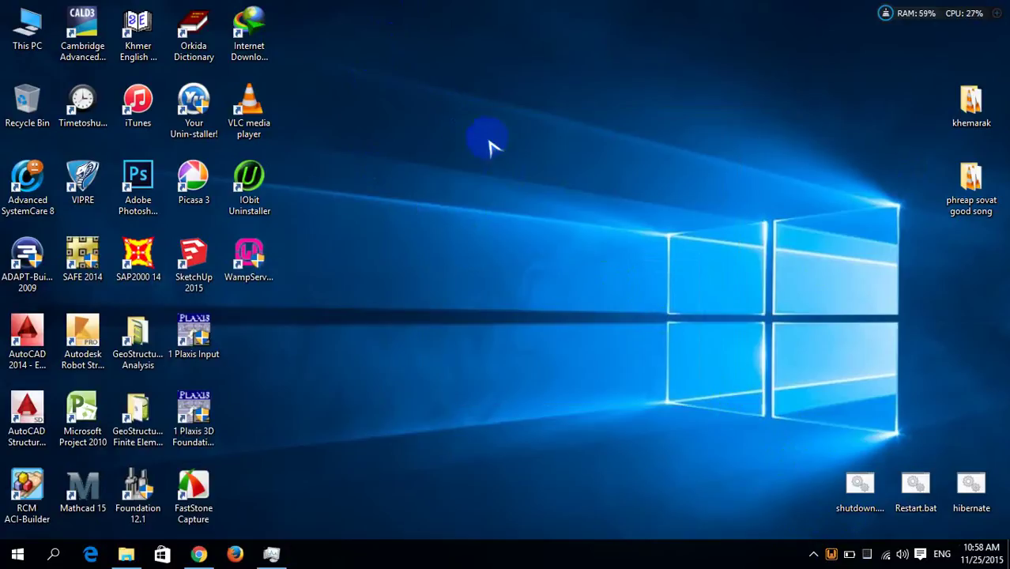
{"action": "left_click_drag", "start_coordinate": [433, 98], "coordinate": [656, 338]}
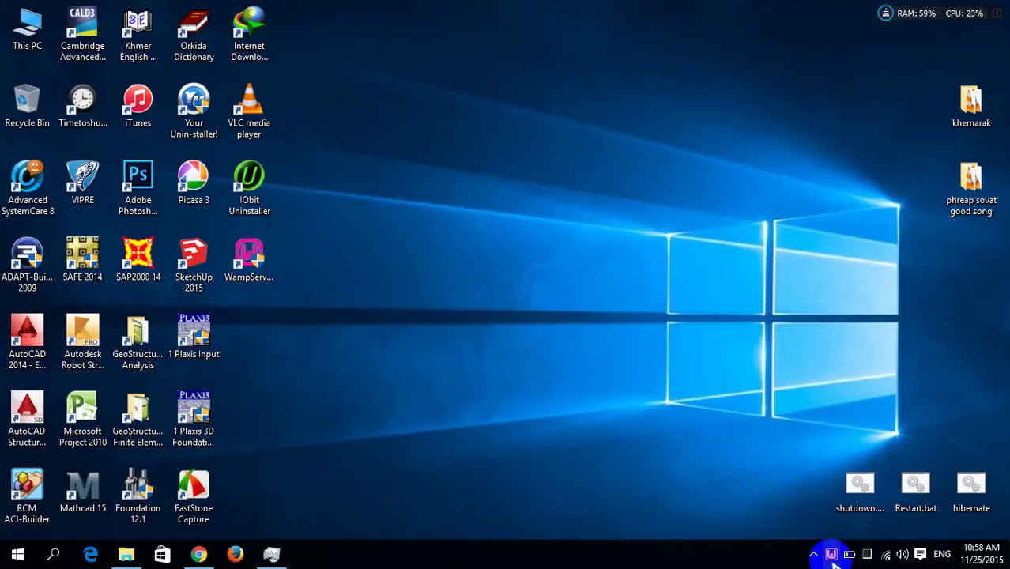
- Restart all WampServer services again
{"action": "left_click", "coordinate": [829, 554]}
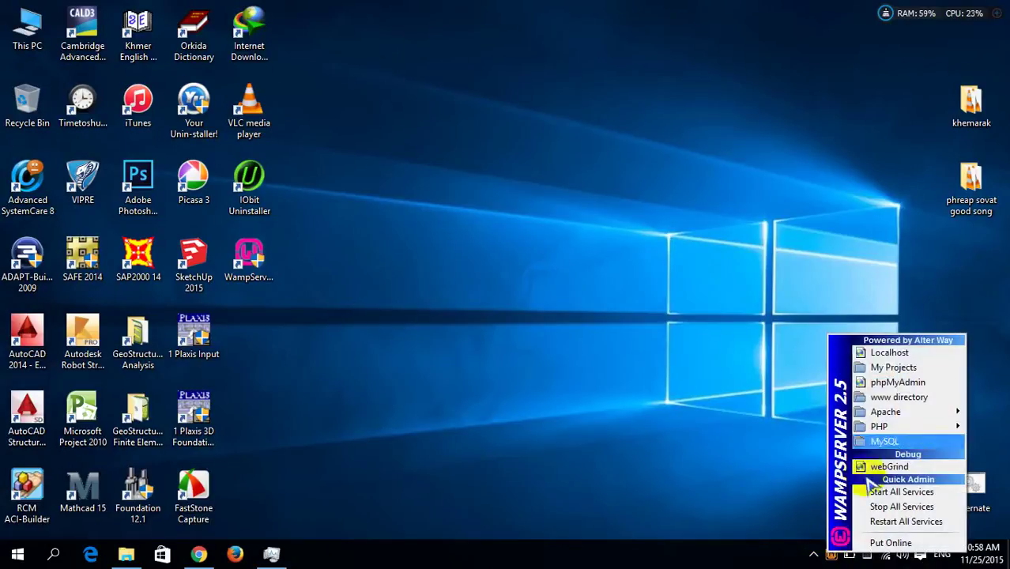
{"action": "left_click", "coordinate": [904, 523]}
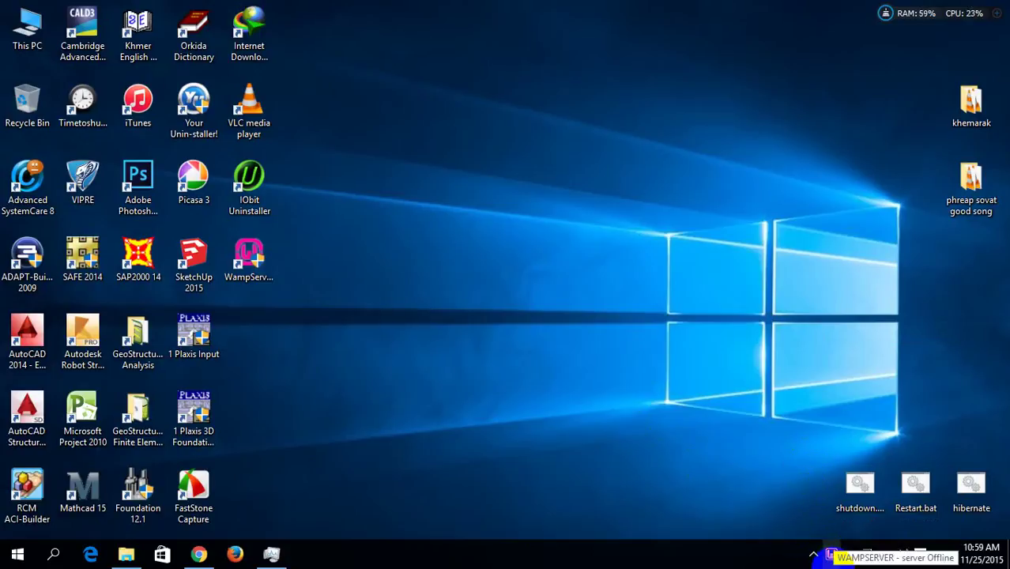
- Open Apache's httpd.conf from WampServer, examine its directives in Notepad and close it
{"action": "left_click", "coordinate": [833, 553]}
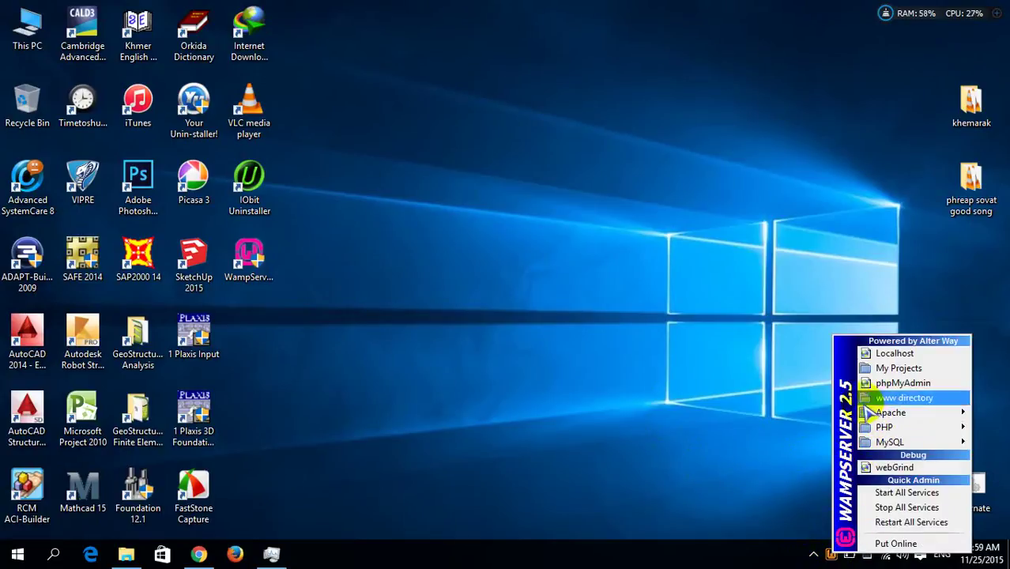
{"action": "mouse_move", "coordinate": [883, 417]}
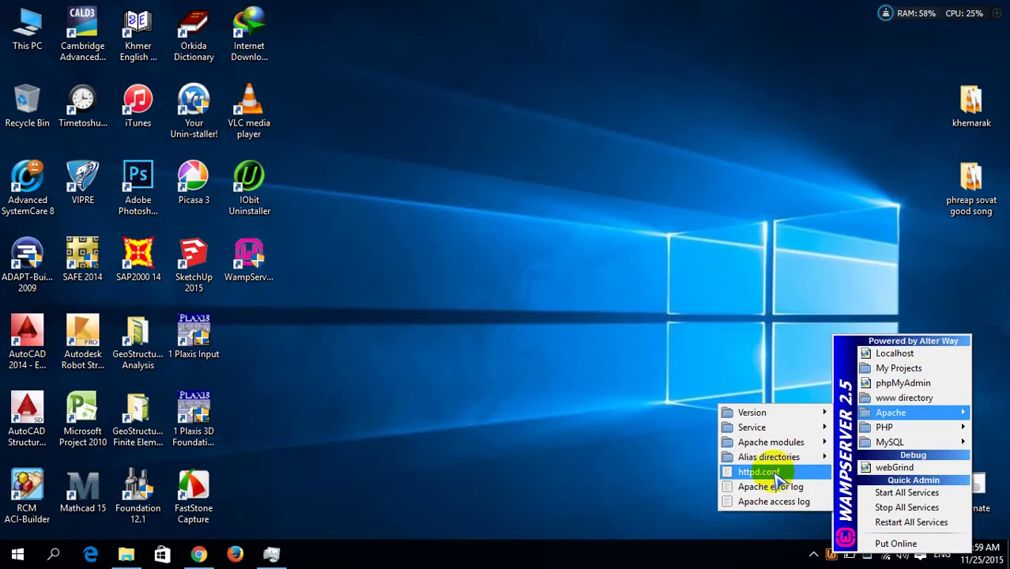
{"action": "left_click", "coordinate": [779, 473]}
{"action": "scroll", "coordinate": [474, 237], "scroll_direction": "down", "scroll_amount": 10}
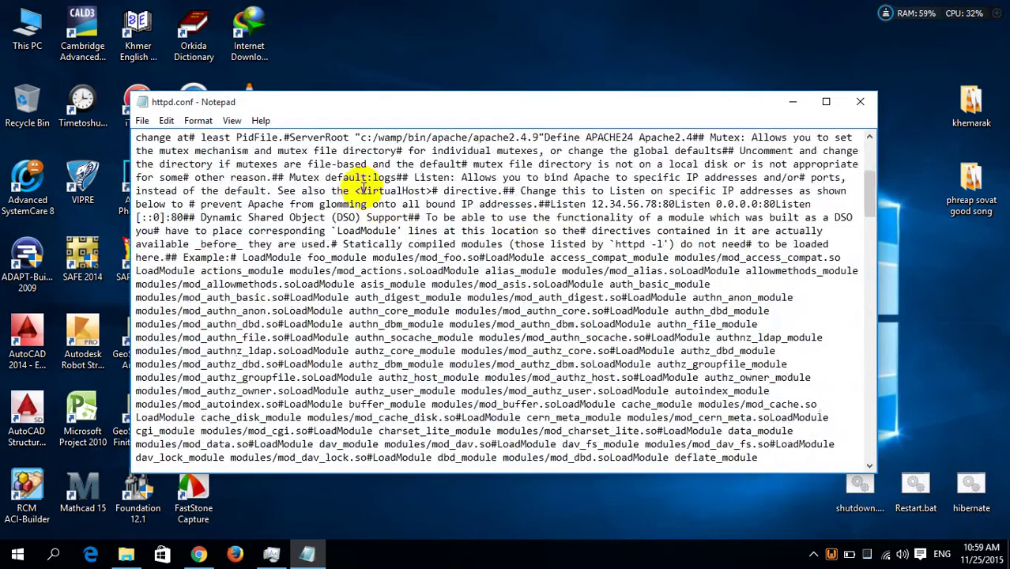
{"action": "scroll", "coordinate": [364, 194], "scroll_direction": "up", "scroll_amount": 8}
{"action": "scroll", "coordinate": [349, 226], "scroll_direction": "down", "scroll_amount": 16}
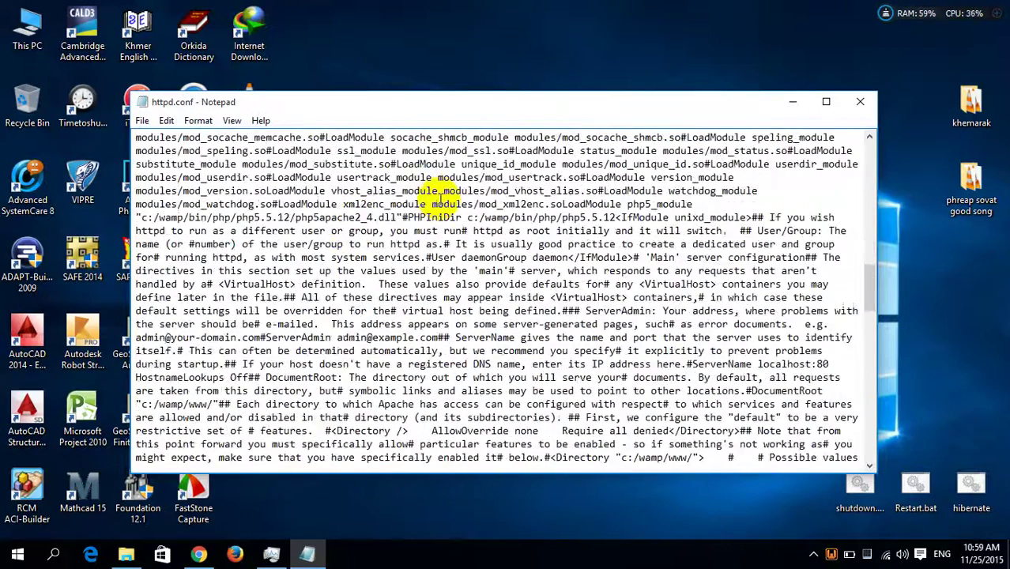
{"action": "left_click", "coordinate": [858, 101]}
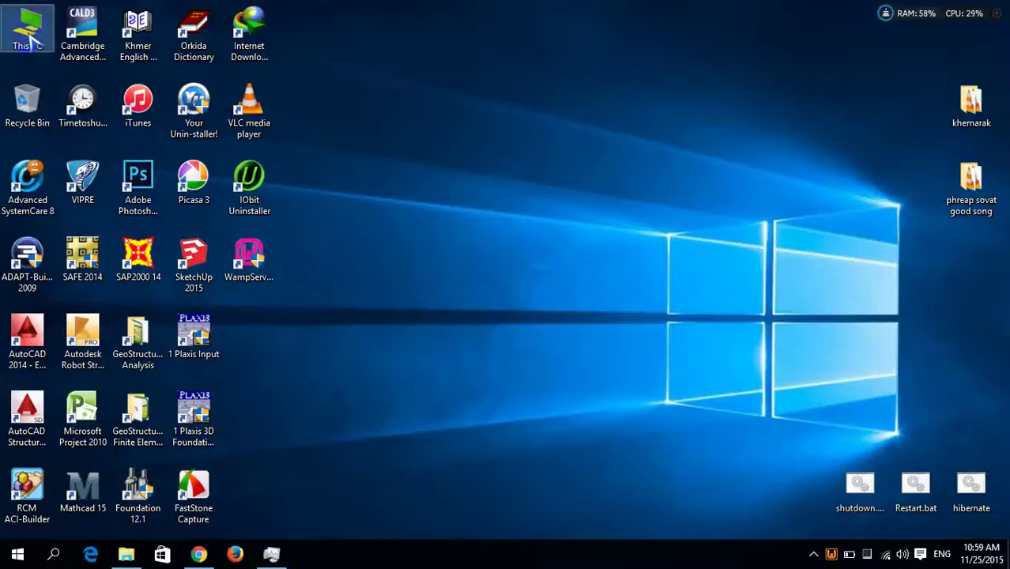
- Open httpd.conf from C:\wamp\bin\apache\apache2.4.9\conf for editing in Notepad++
{"action": "double_click", "coordinate": [26, 30]}
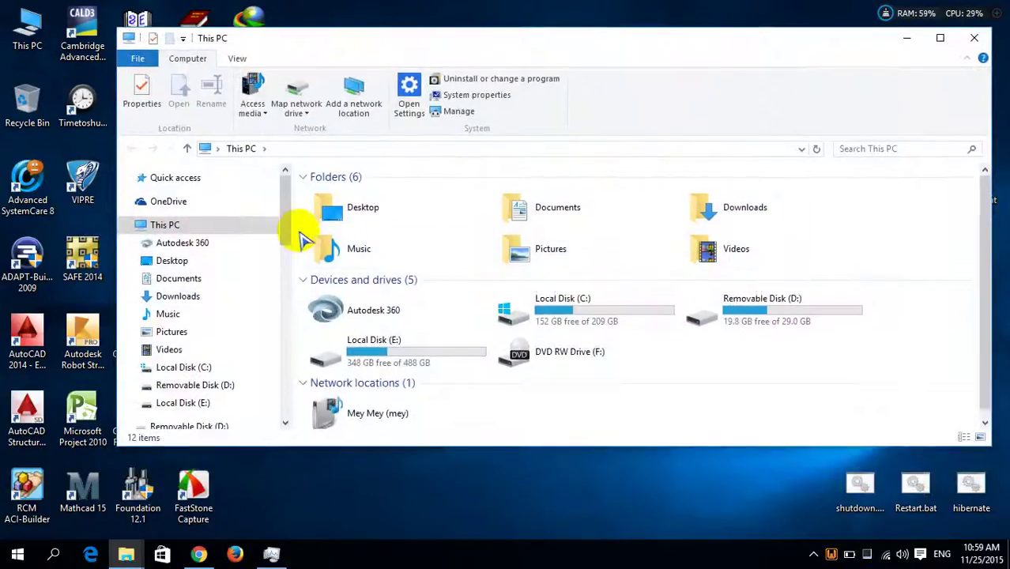
{"action": "double_click", "coordinate": [602, 321]}
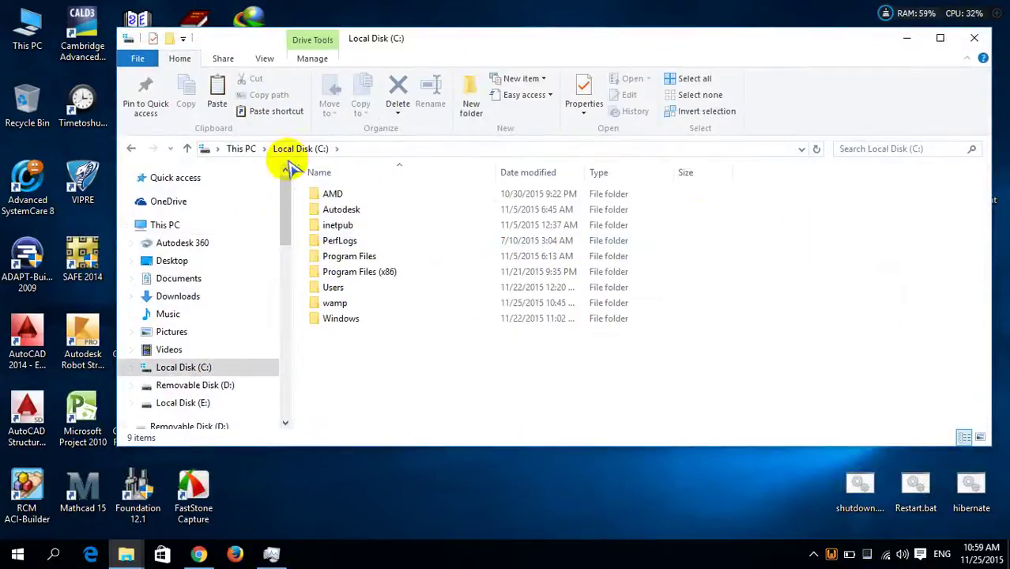
{"action": "double_click", "coordinate": [340, 305]}
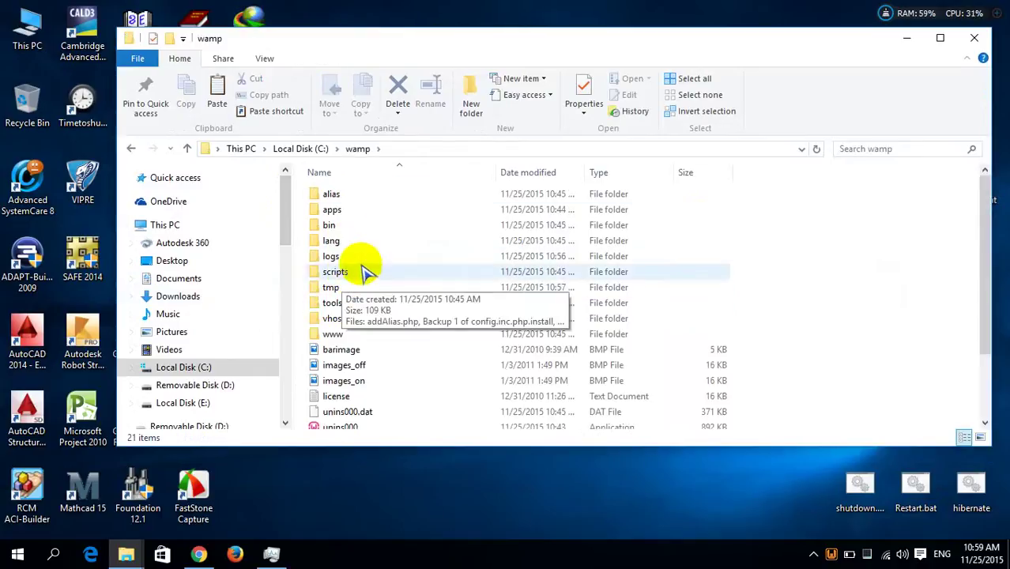
{"action": "double_click", "coordinate": [350, 226]}
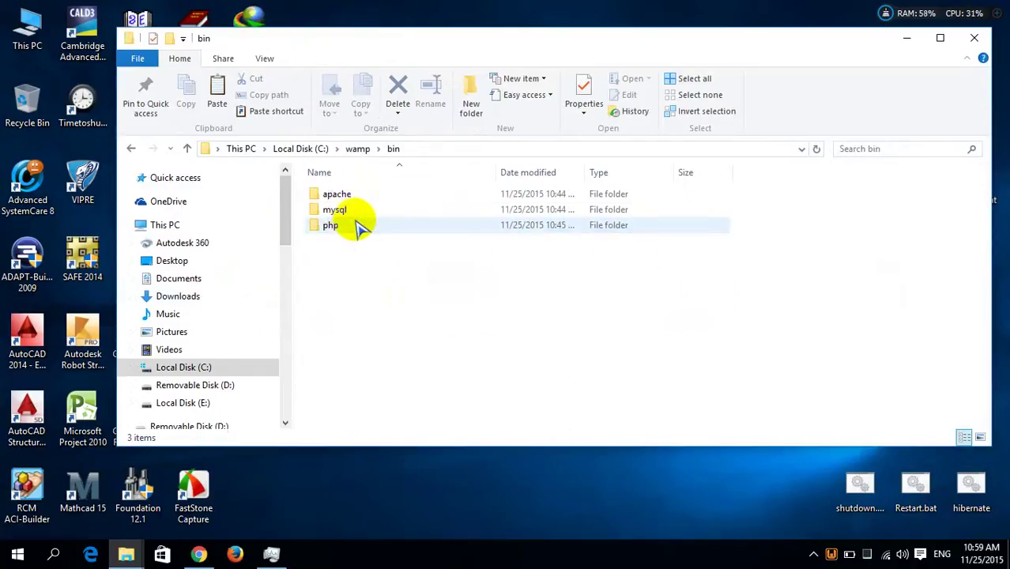
{"action": "double_click", "coordinate": [348, 194]}
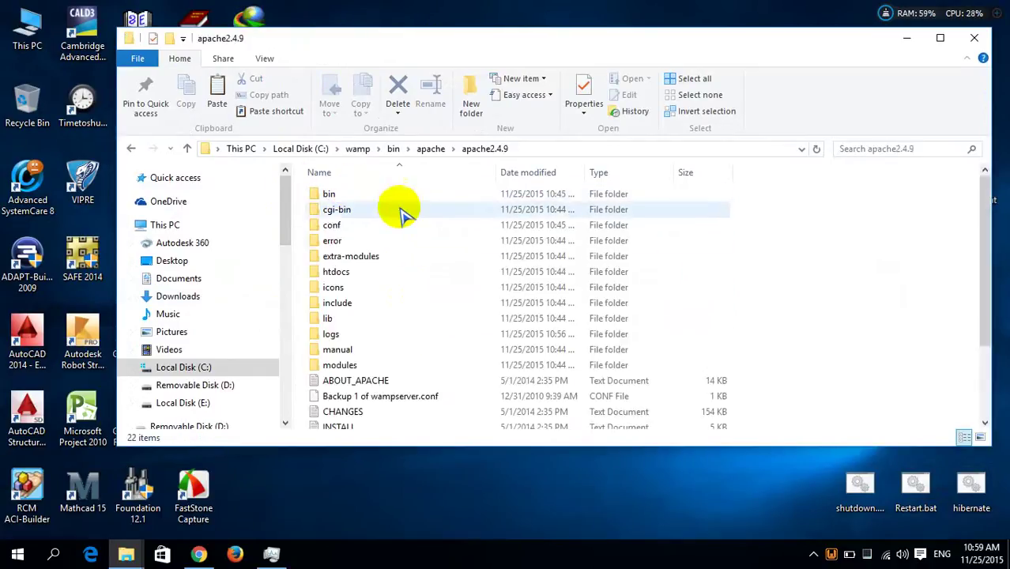
{"action": "double_click", "coordinate": [344, 225]}
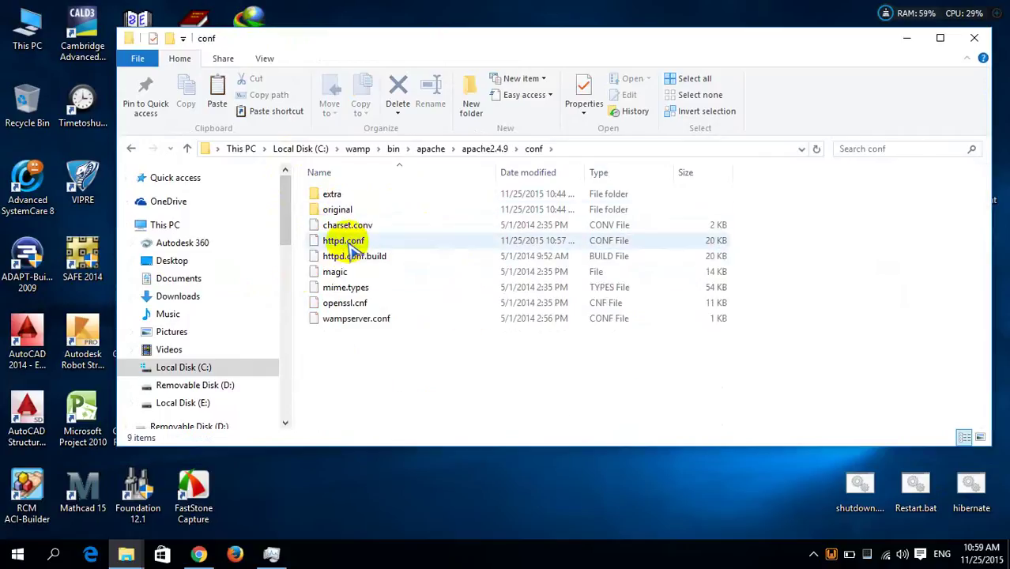
{"action": "left_click", "coordinate": [353, 246]}
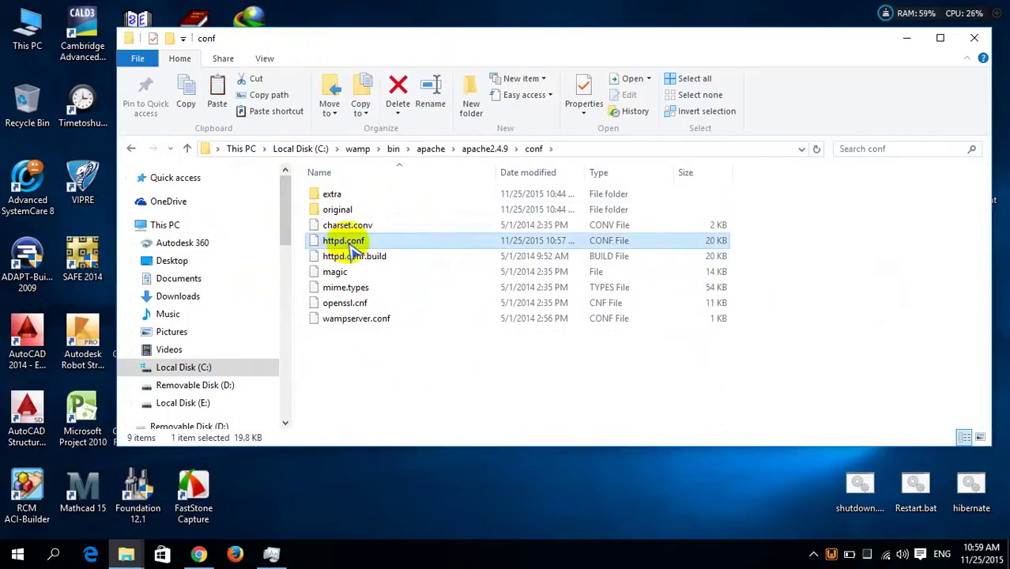
{"action": "right_click", "coordinate": [357, 242]}
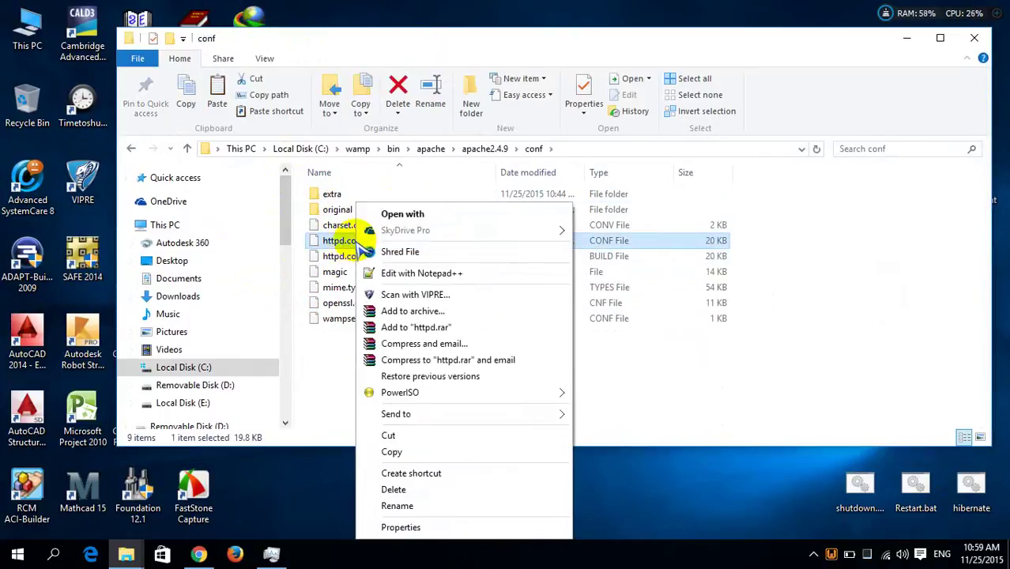
{"action": "left_click", "coordinate": [416, 273]}
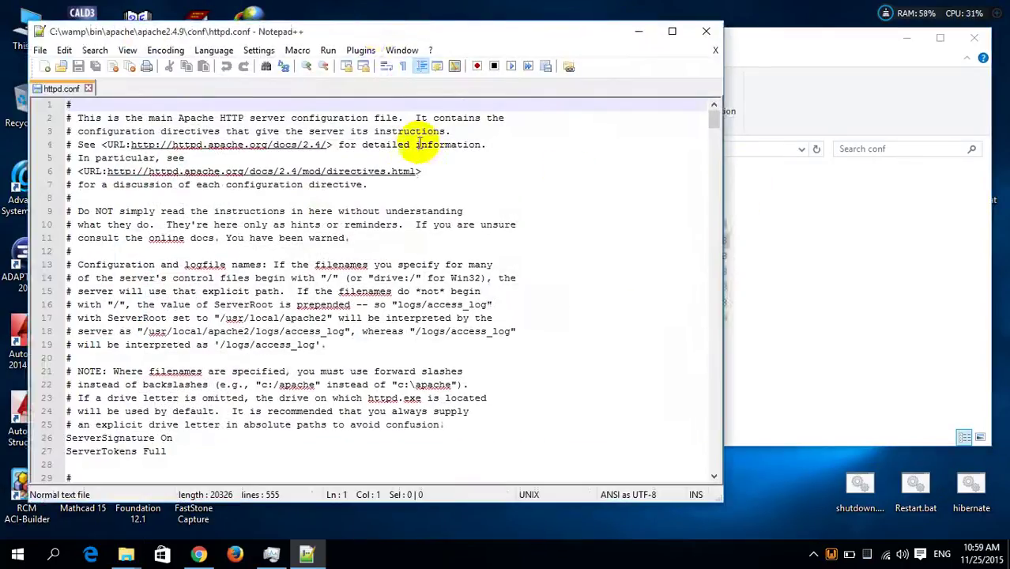
- Set both active Listen directives in httpd.conf to port 8080, save and close the file, and minimize Notepad++
{"action": "left_click_drag", "start_coordinate": [380, 16], "coordinate": [528, 35]}
{"action": "scroll", "coordinate": [575, 233], "scroll_direction": "down", "scroll_amount": 8}
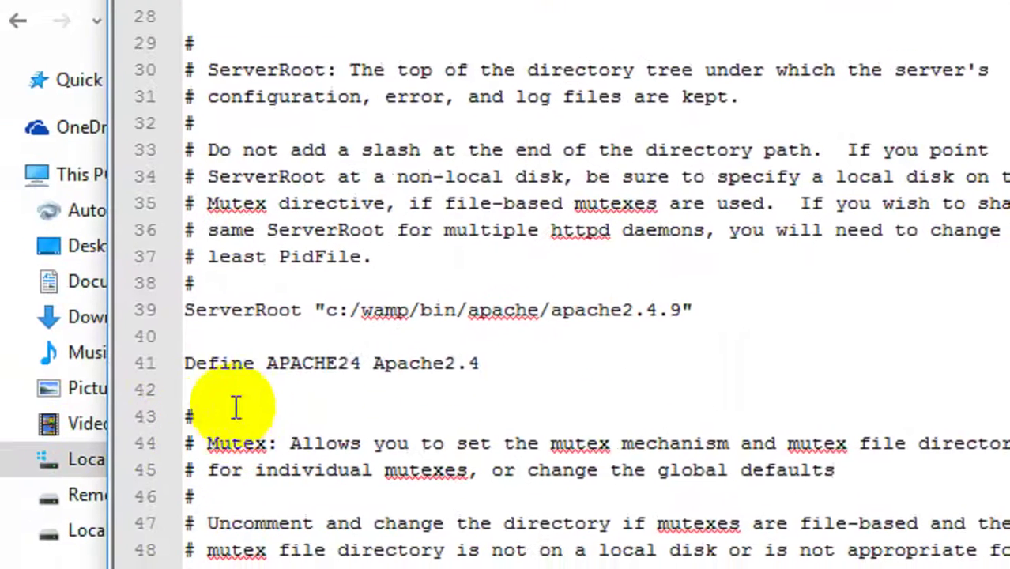
{"action": "scroll", "coordinate": [236, 406], "scroll_direction": "down", "scroll_amount": 7}
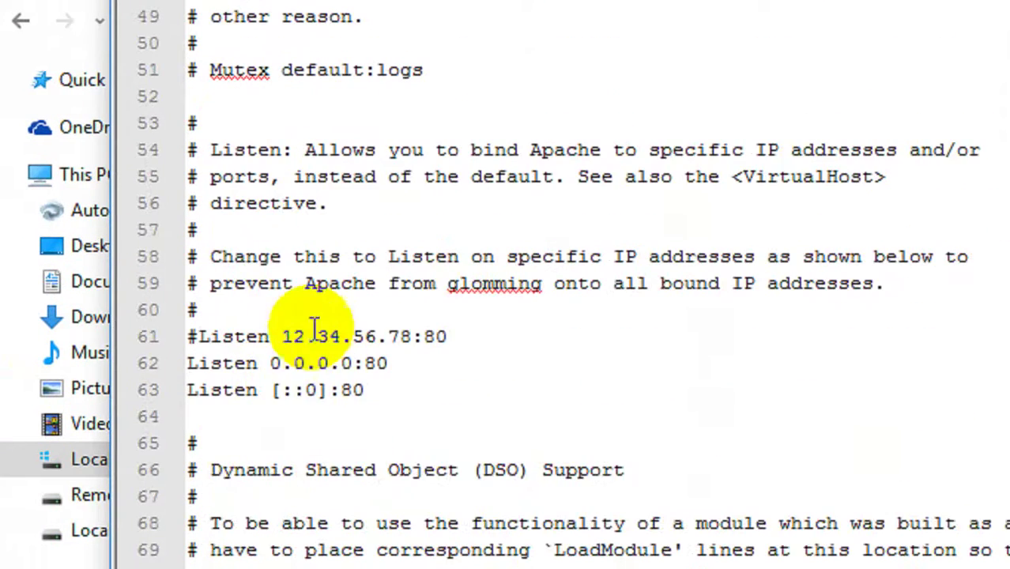
{"action": "left_click", "coordinate": [403, 365]}
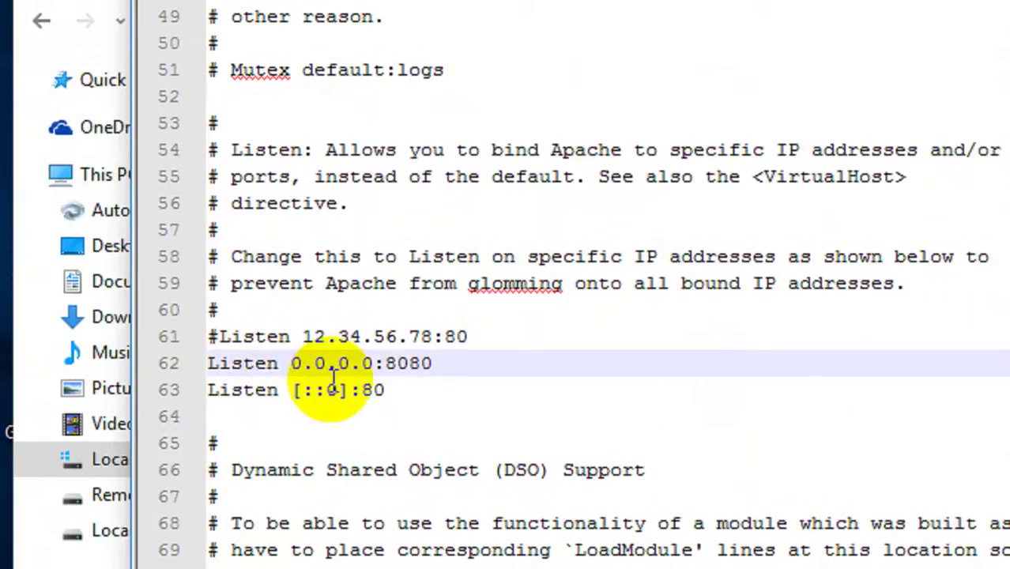
{"action": "left_click", "coordinate": [429, 395]}
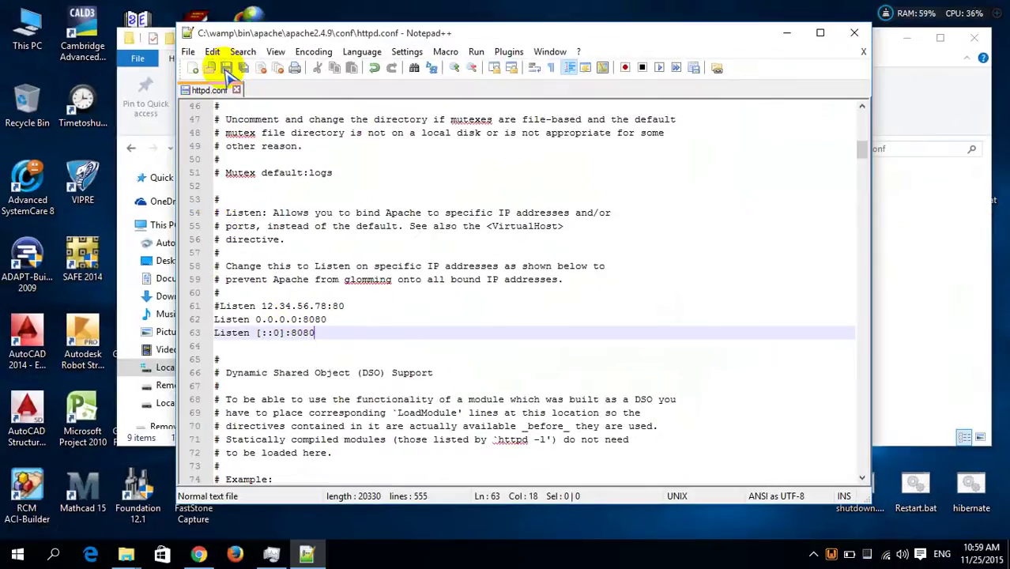
{"action": "left_click", "coordinate": [225, 69]}
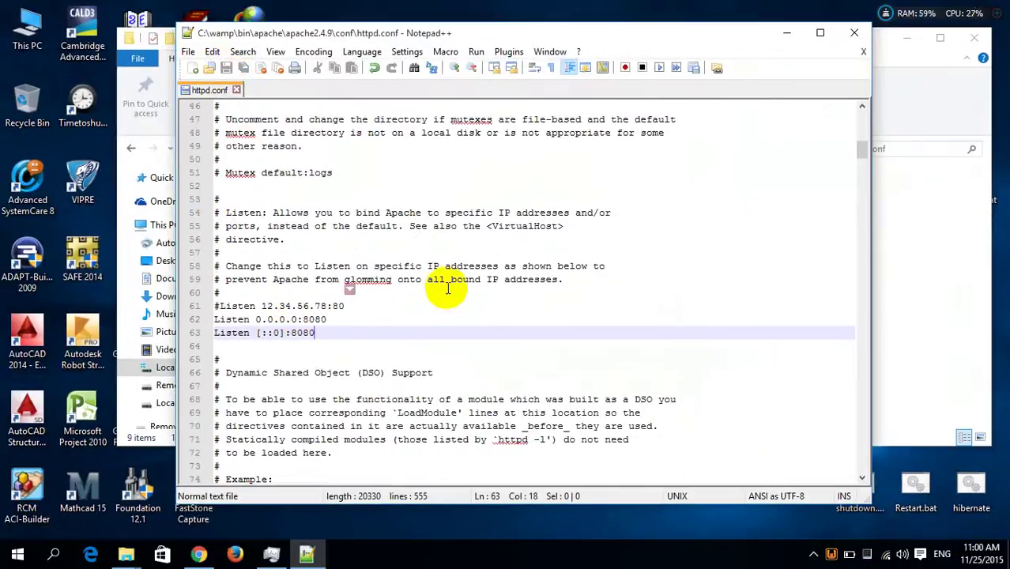
{"action": "left_click", "coordinate": [236, 90]}
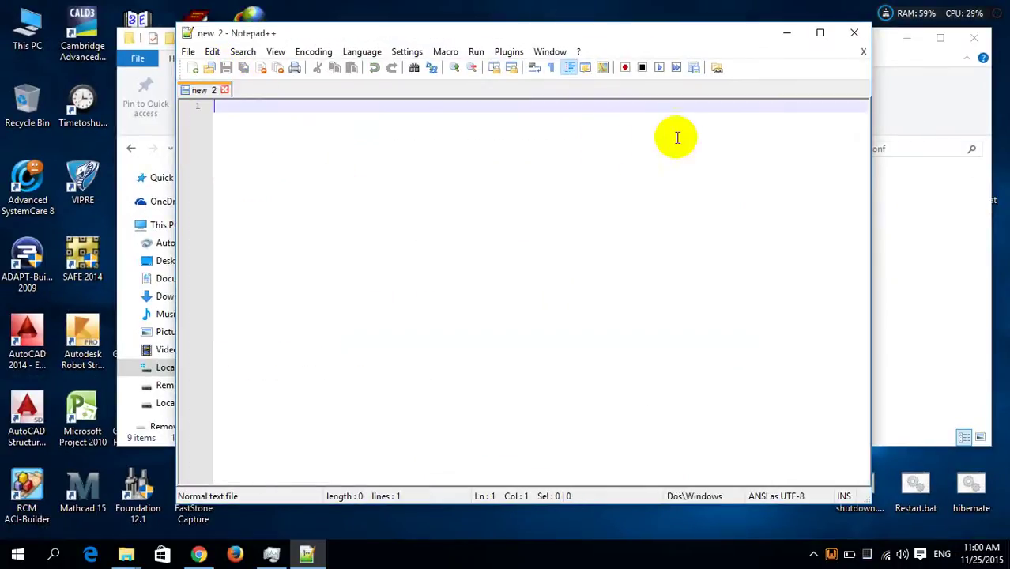
{"action": "left_click", "coordinate": [786, 32]}
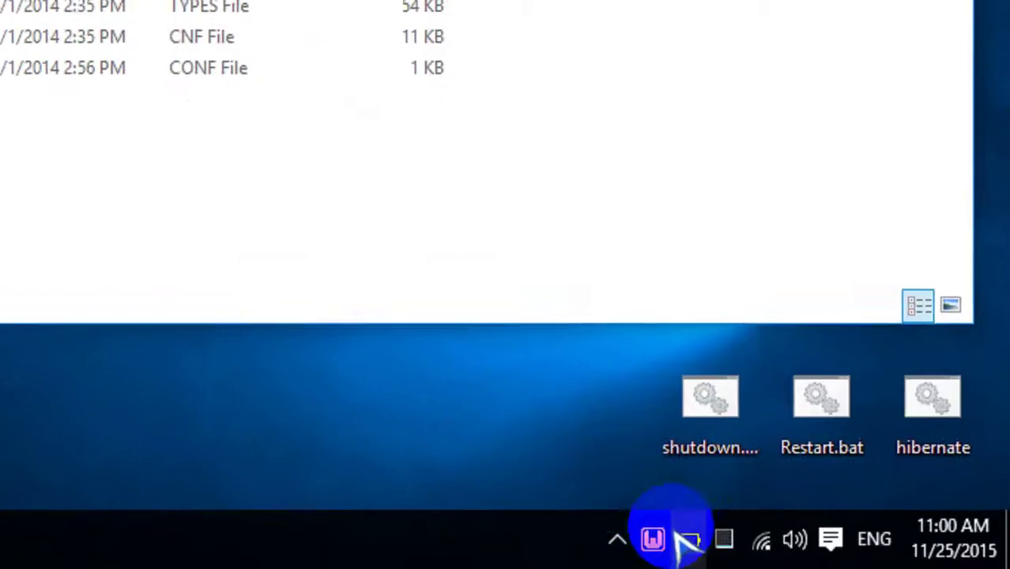
- Restart all WampServer services and open the WampServer homepage in Chrome at localhost:8080
{"action": "left_click", "coordinate": [834, 554]}
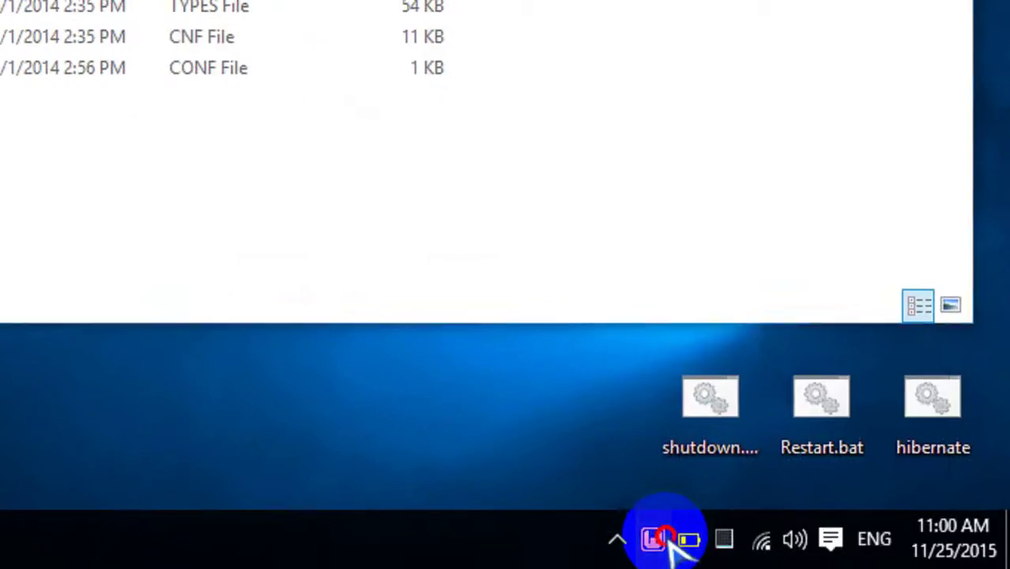
{"action": "left_click", "coordinate": [760, 473]}
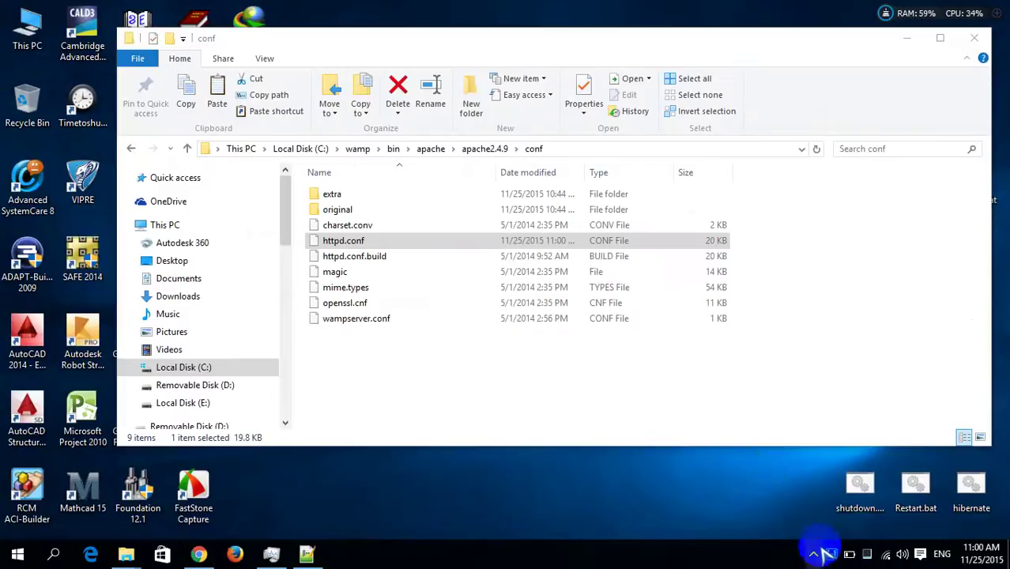
{"action": "left_click", "coordinate": [831, 553]}
{"action": "left_click", "coordinate": [885, 347]}
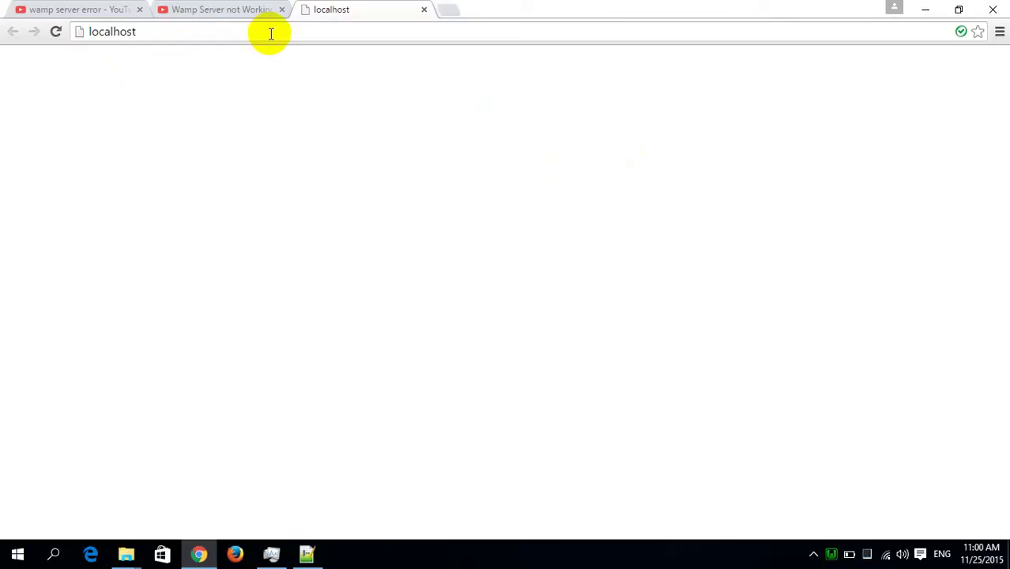
{"action": "type", "text": ":"}
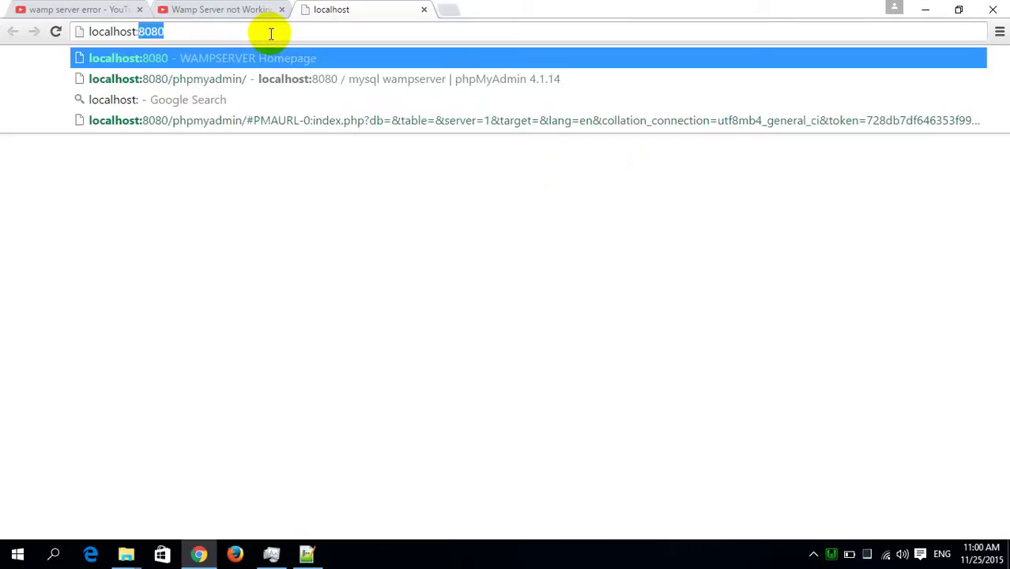
{"action": "key", "text": "Return"}
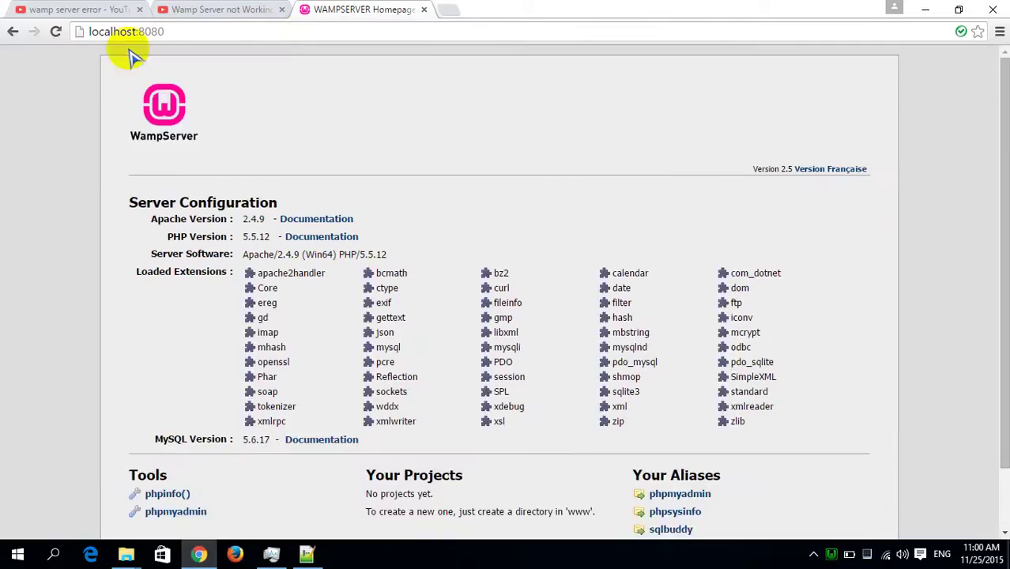
- Open phpMyAdmin from WampServer and add port 8080 to its address to load localhost:8080/phpmyadmin/
{"action": "left_click", "coordinate": [832, 553]}
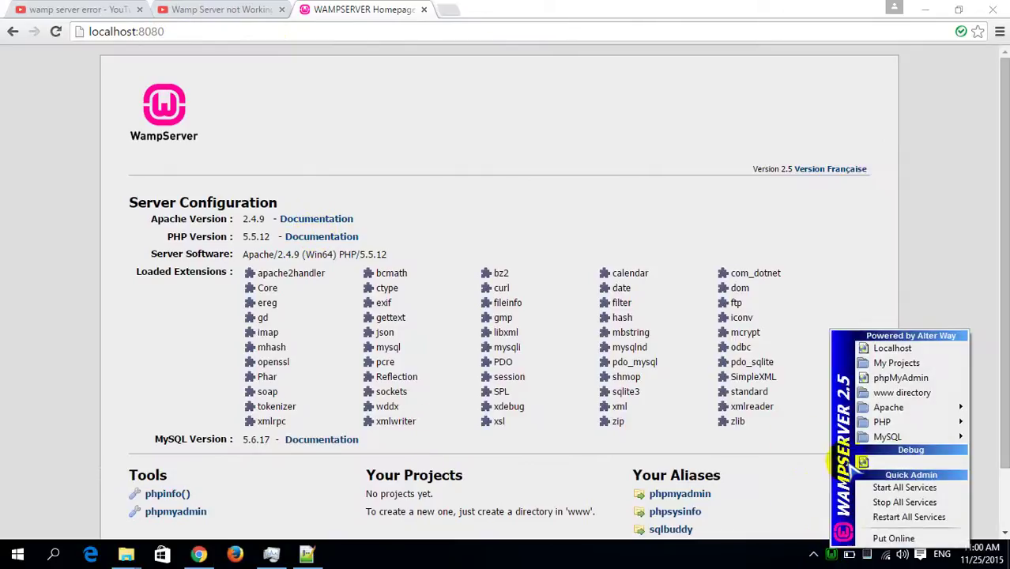
{"action": "left_click", "coordinate": [898, 378]}
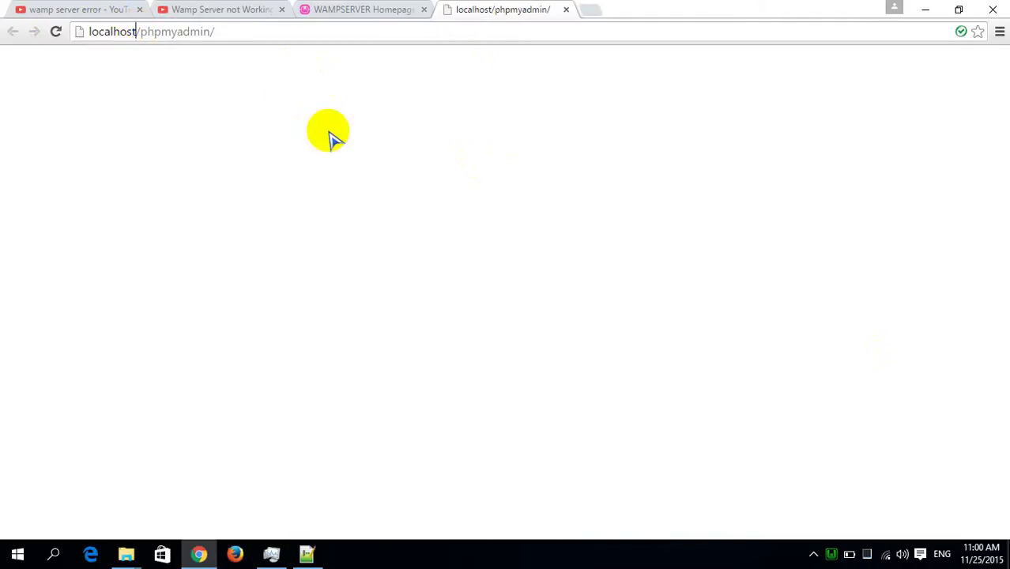
{"action": "type", "text": ":"}
{"action": "key", "text": "BackSpace"}
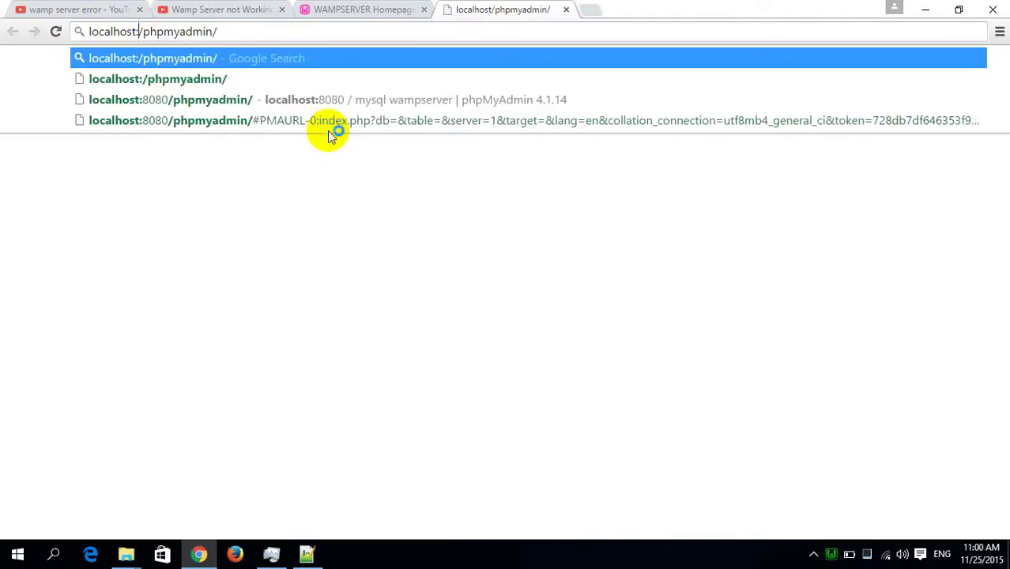
{"action": "type", "text": ":808"}
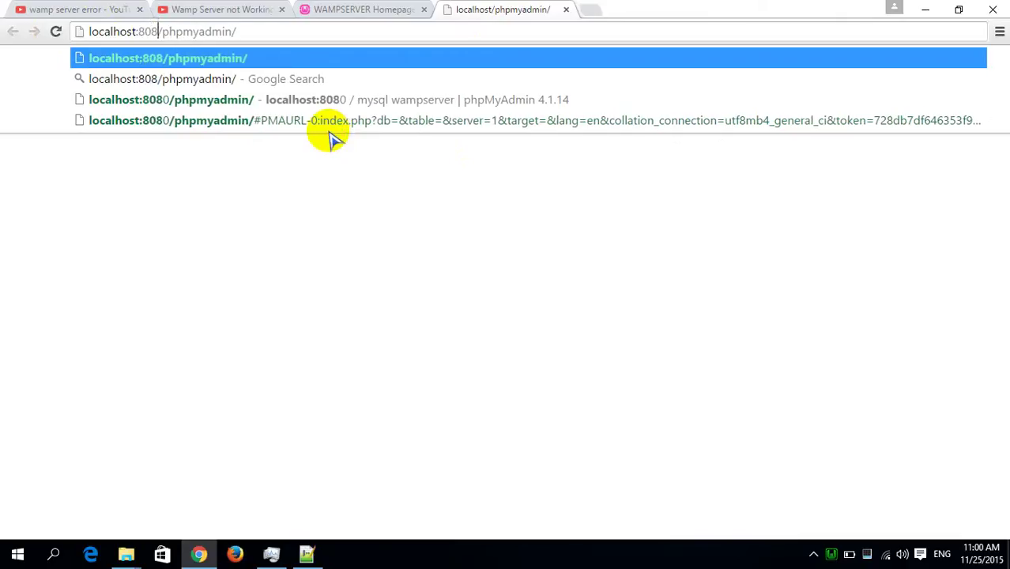
{"action": "type", "text": "0"}
{"action": "key", "text": "Return"}
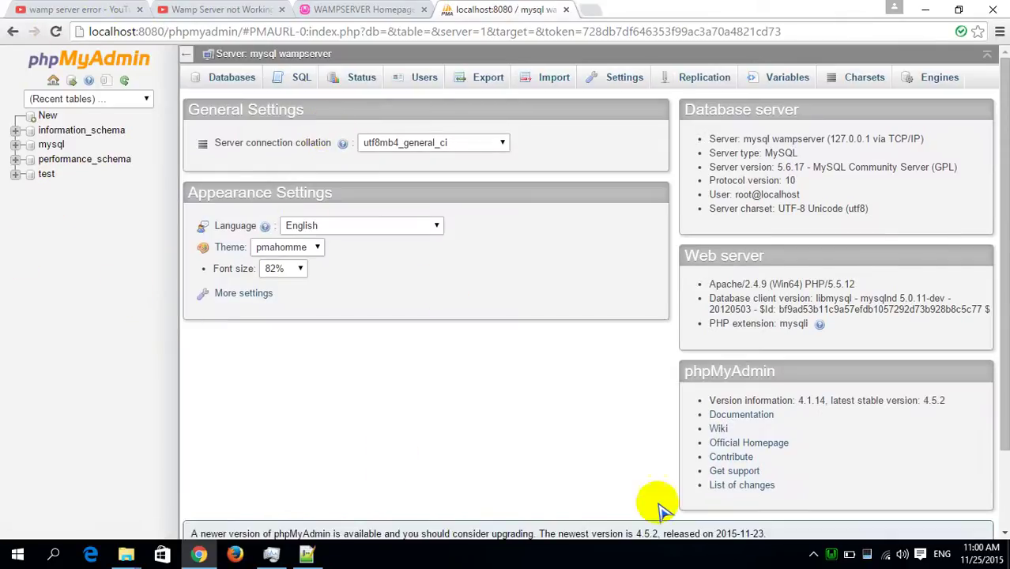
- Look over the WampServer homepage, return to phpMyAdmin and minimize the browser
{"action": "left_click", "coordinate": [339, 8]}
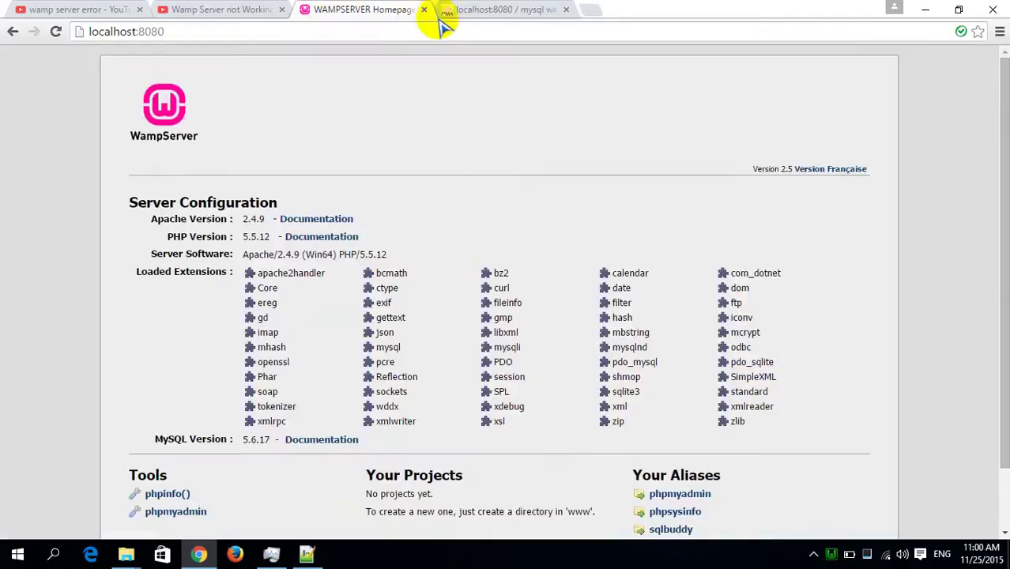
{"action": "scroll", "coordinate": [471, 180], "scroll_direction": "down", "scroll_amount": 1}
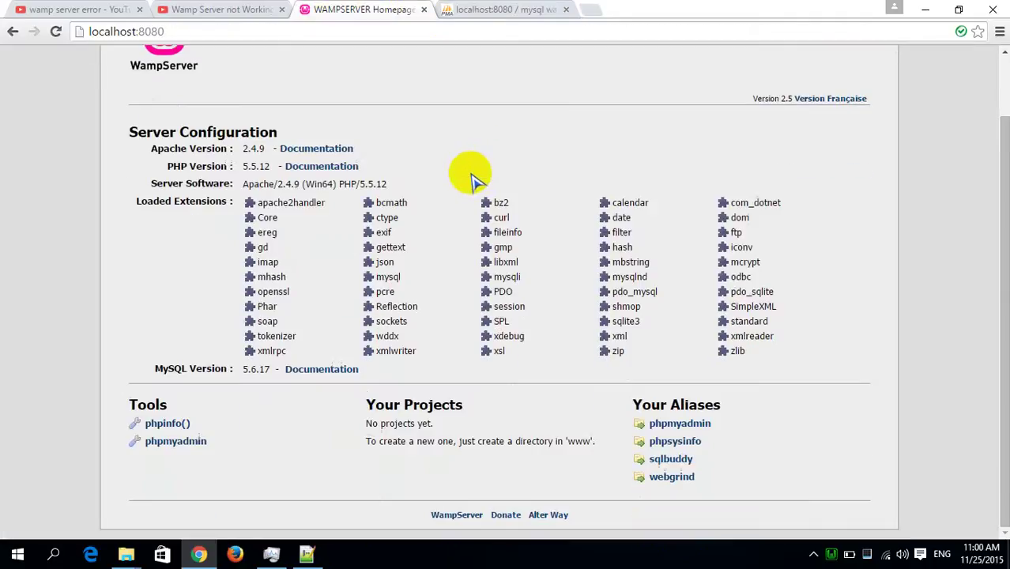
{"action": "left_click", "coordinate": [454, 8]}
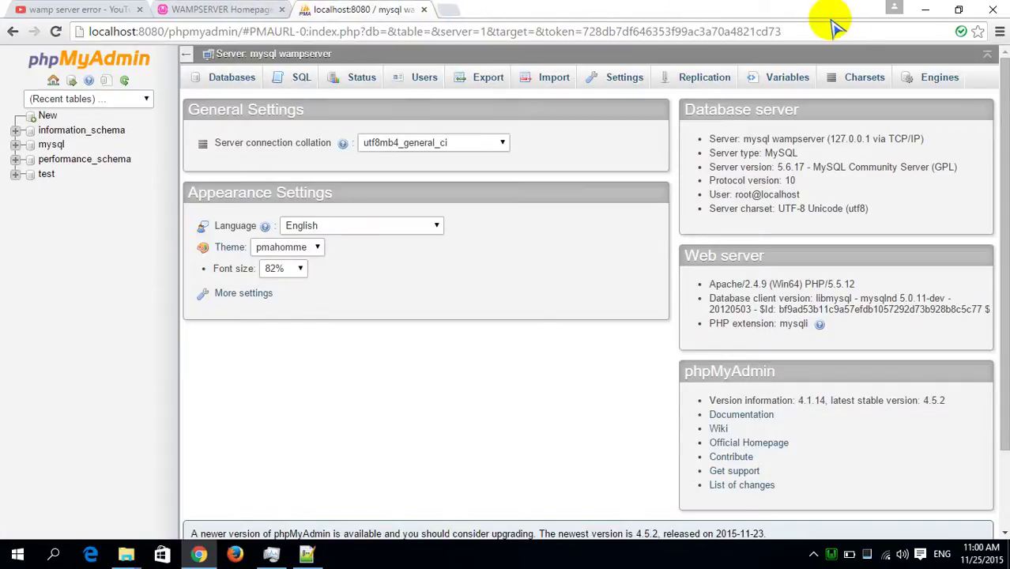
{"action": "left_click", "coordinate": [925, 10]}
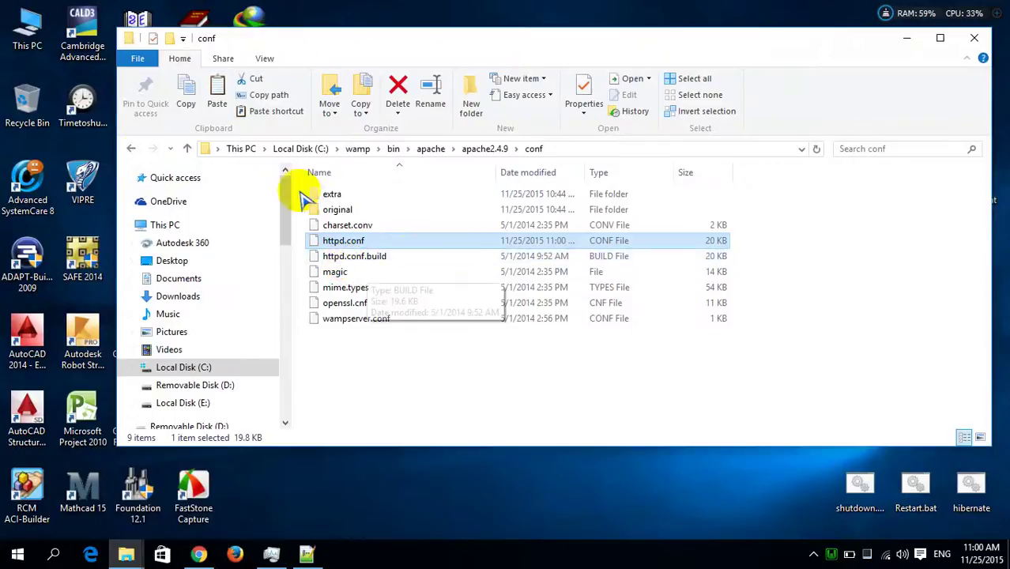
- Close the Apache conf folder window and refresh the desktop
{"action": "left_click", "coordinate": [975, 41]}
{"action": "right_click", "coordinate": [497, 168]}
{"action": "left_click", "coordinate": [575, 232]}
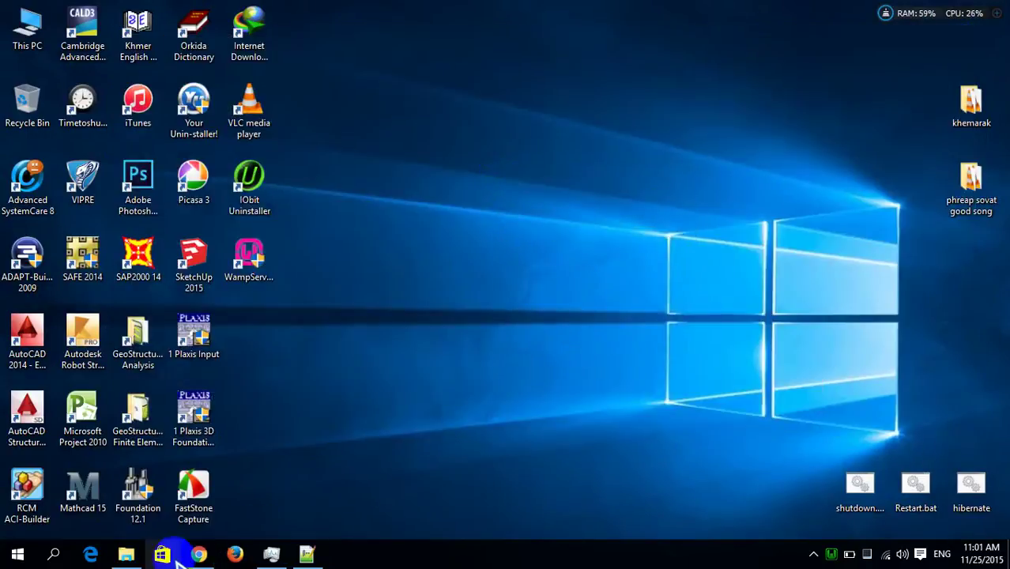
- Copy all files and folders inside the extracted CodeIgniter-3.0.1 folder and minimize that window
{"action": "left_click", "coordinate": [126, 556]}
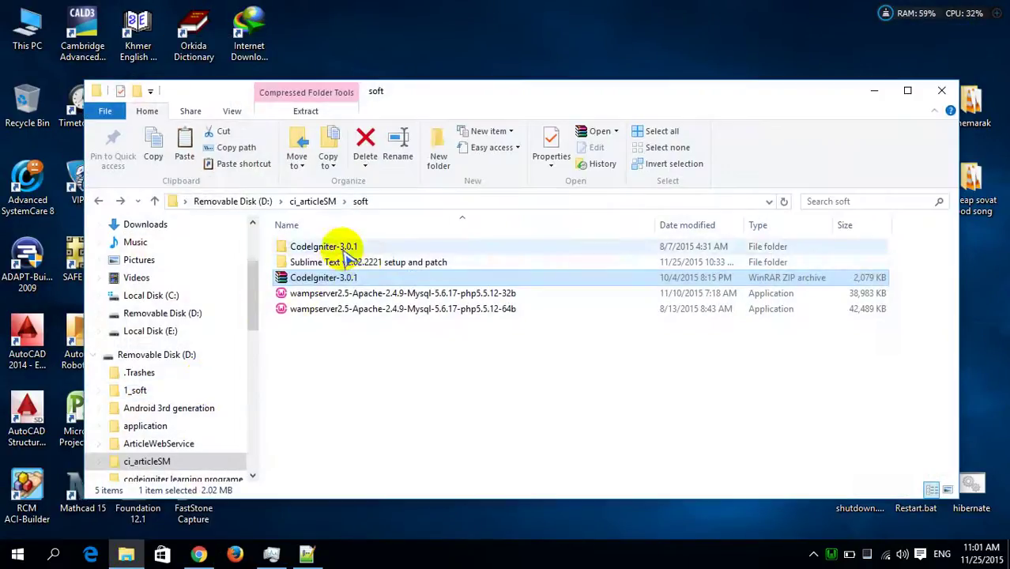
{"action": "double_click", "coordinate": [354, 247]}
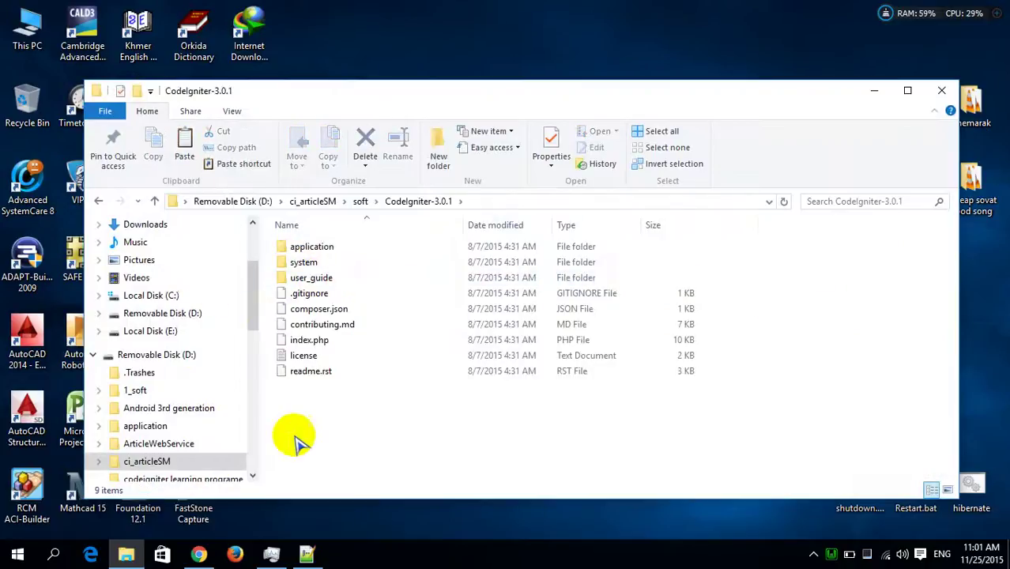
{"action": "left_click_drag", "start_coordinate": [363, 448], "coordinate": [368, 307]}
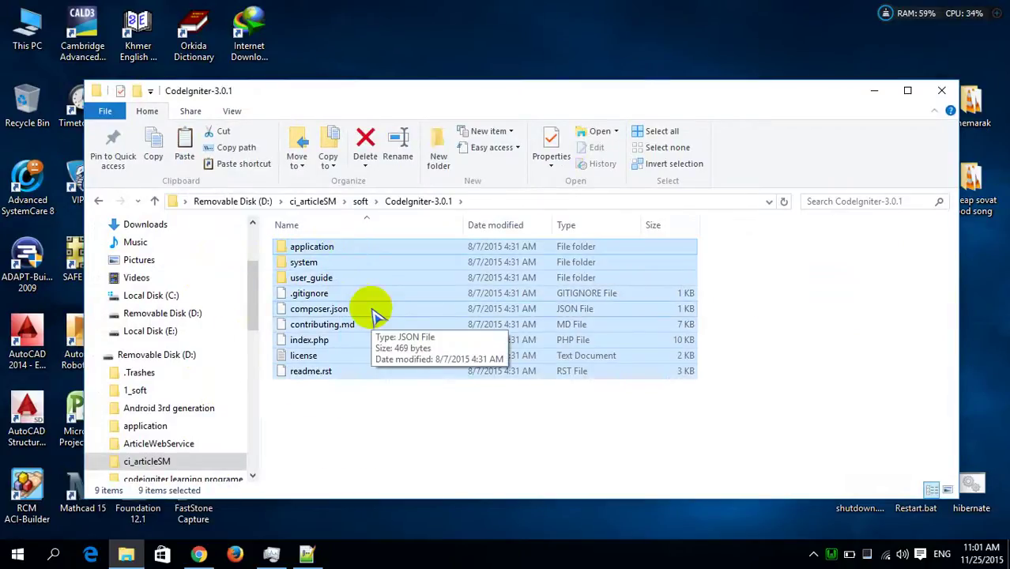
{"action": "left_click", "coordinate": [873, 90]}
- Open WampServer's www directory, create a folder named ci_article in it and open that folder
{"action": "left_click", "coordinate": [830, 554]}
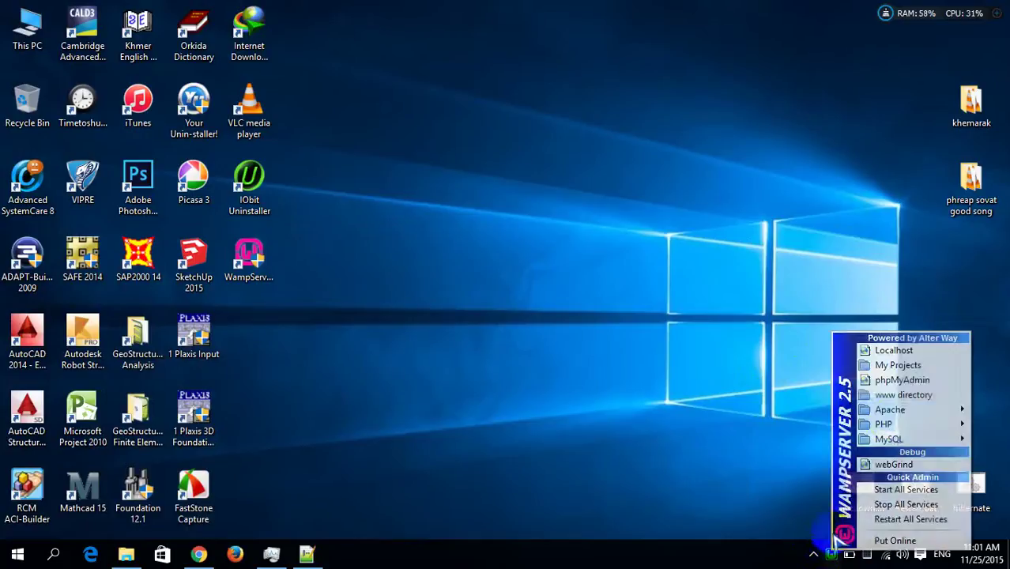
{"action": "left_click", "coordinate": [912, 399]}
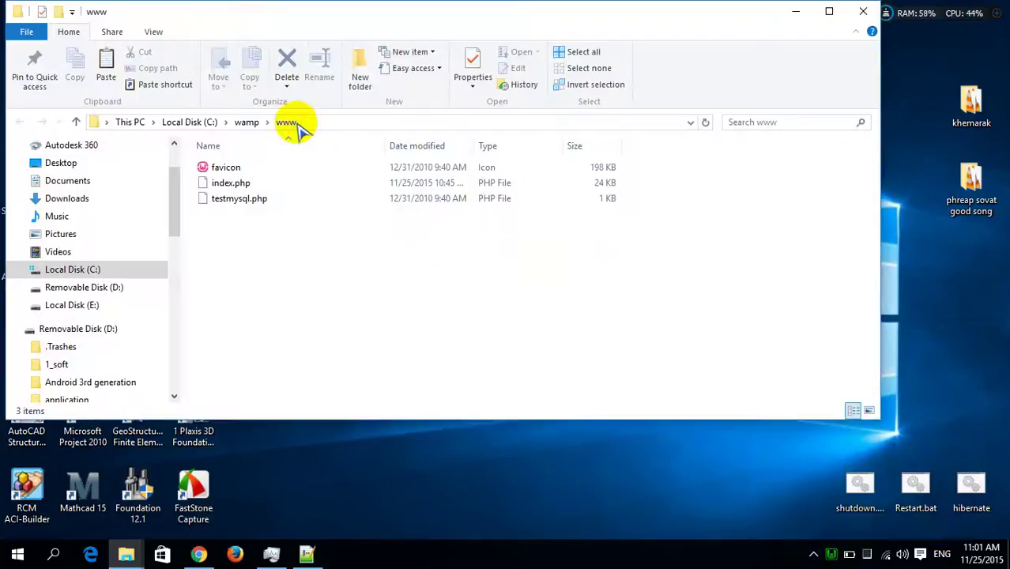
{"action": "left_click_drag", "start_coordinate": [299, 22], "coordinate": [465, 76]}
{"action": "left_click", "coordinate": [519, 128]}
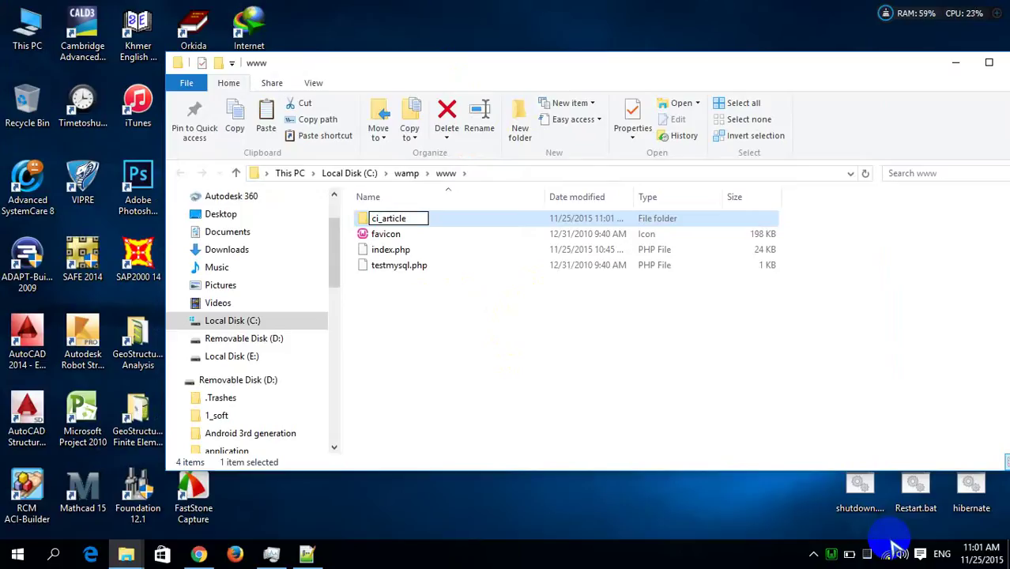
{"action": "key", "text": "Return"}
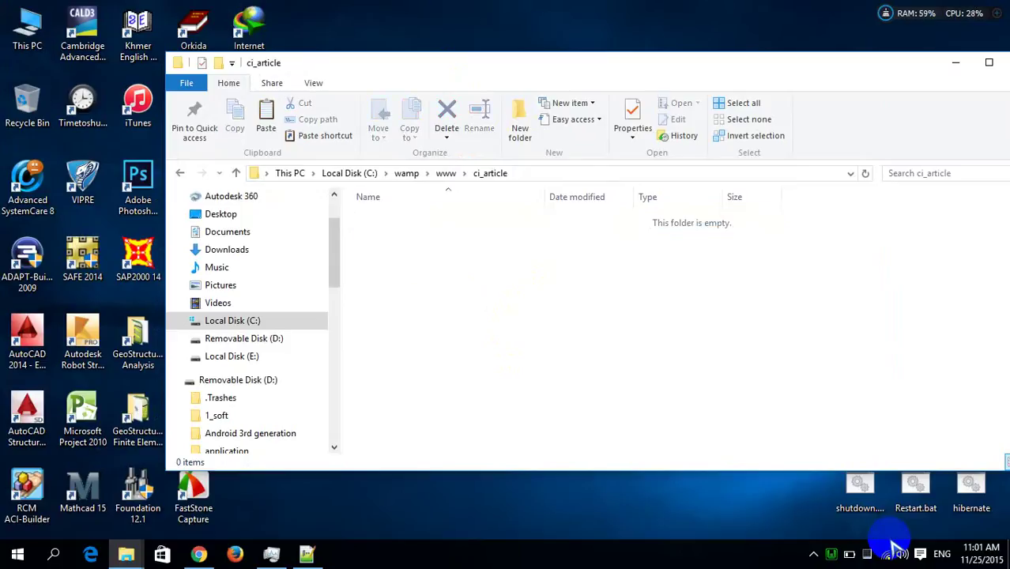
- Paste the copied CodeIgniter files into the ci_article folder and move its window fully into view
{"action": "key", "text": "ctrl+v"}
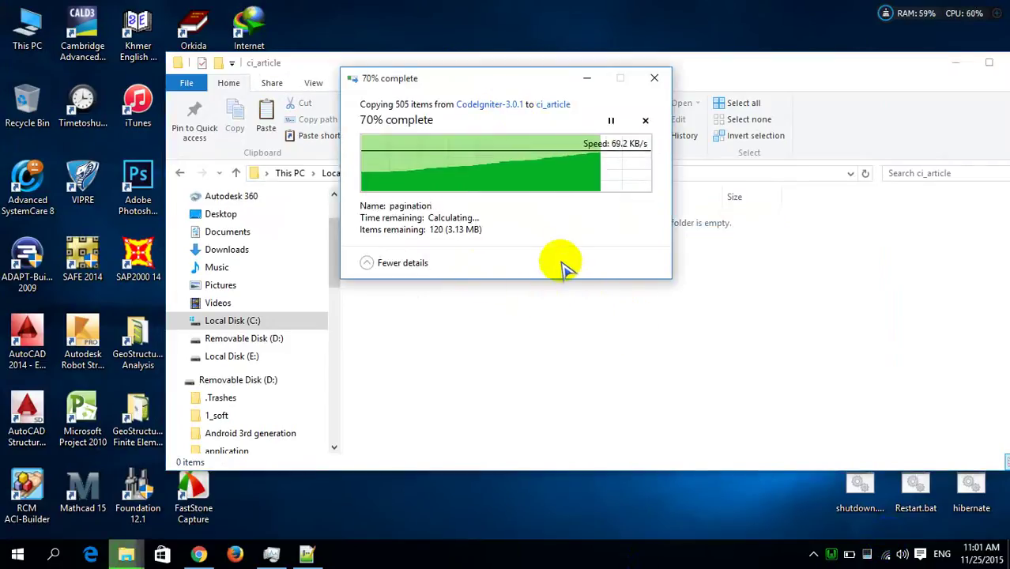
{"action": "left_click", "coordinate": [480, 378]}
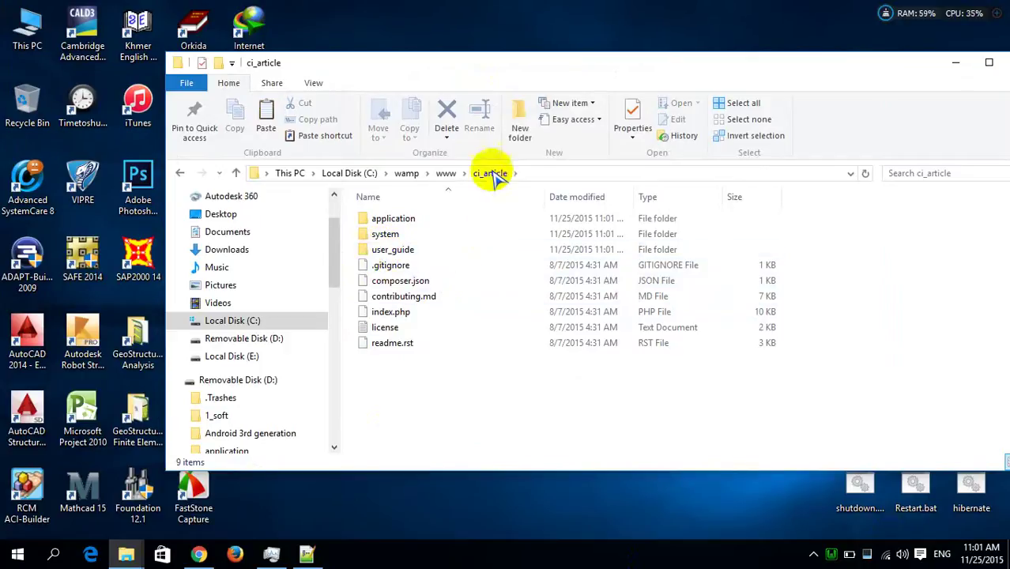
{"action": "left_click_drag", "start_coordinate": [472, 63], "coordinate": [420, 75]}
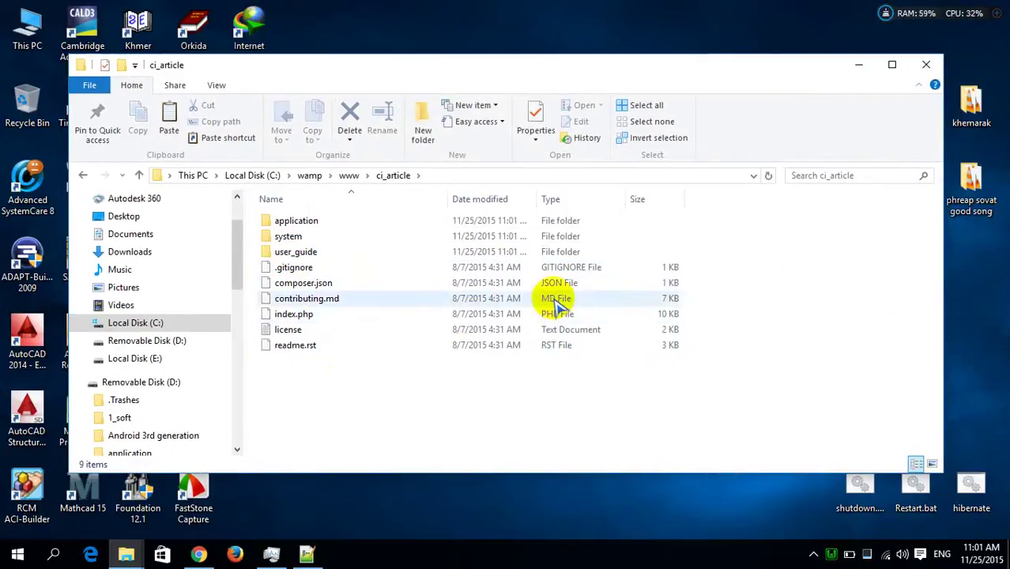
- Delete readme.rst, license, contributing.md and .gitignore from the ci_article folder
{"action": "left_click", "coordinate": [328, 346]}
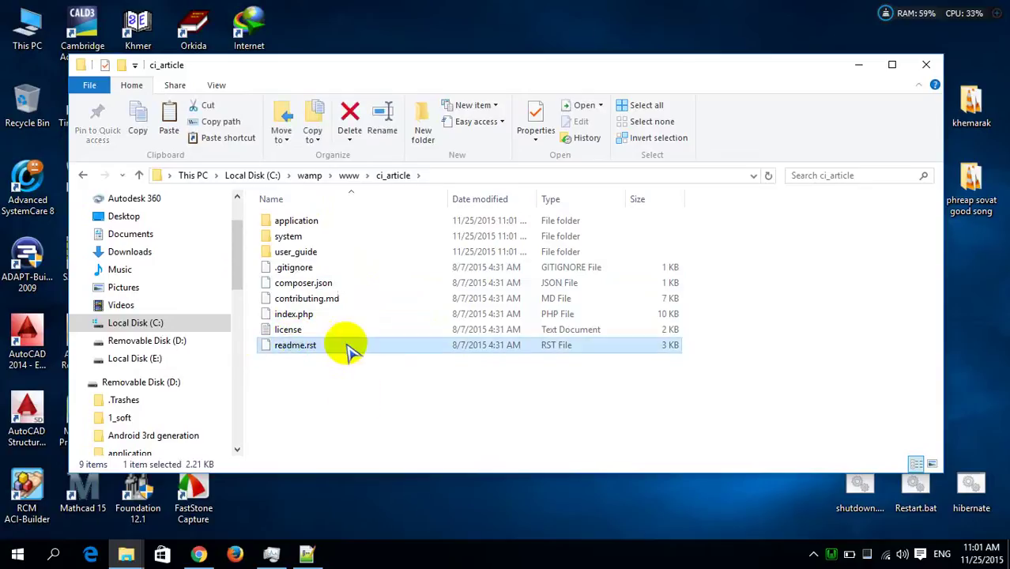
{"action": "left_click", "coordinate": [301, 330], "text": "ctrl"}
{"action": "left_click", "coordinate": [335, 298], "text": "ctrl"}
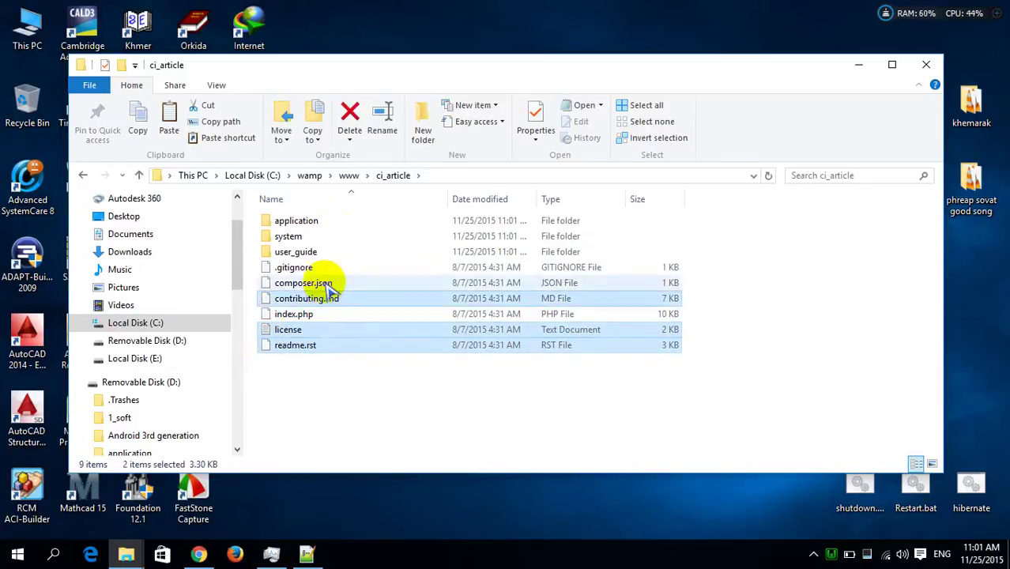
{"action": "left_click", "coordinate": [298, 267], "text": "ctrl"}
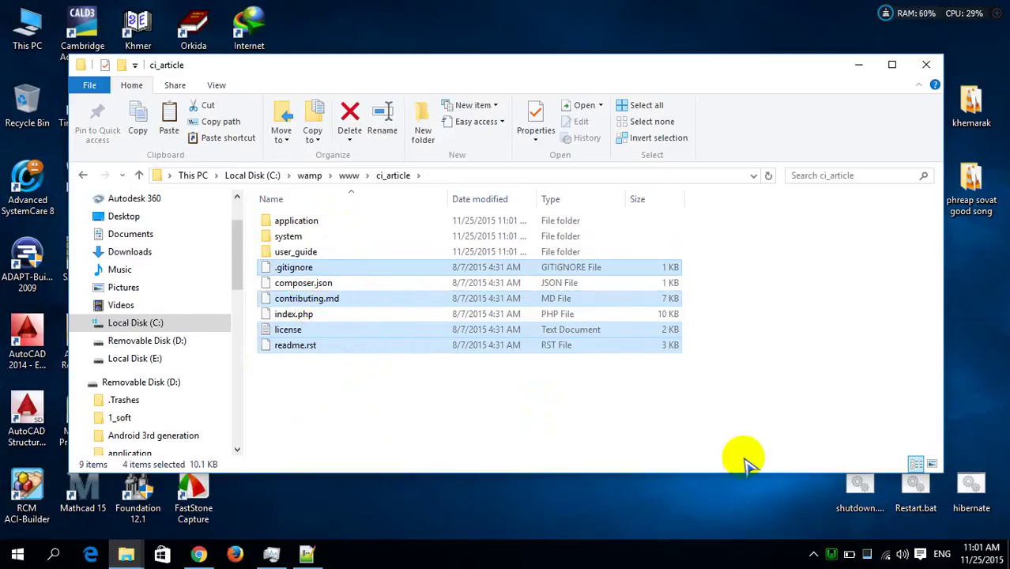
{"action": "key", "text": "Delete"}
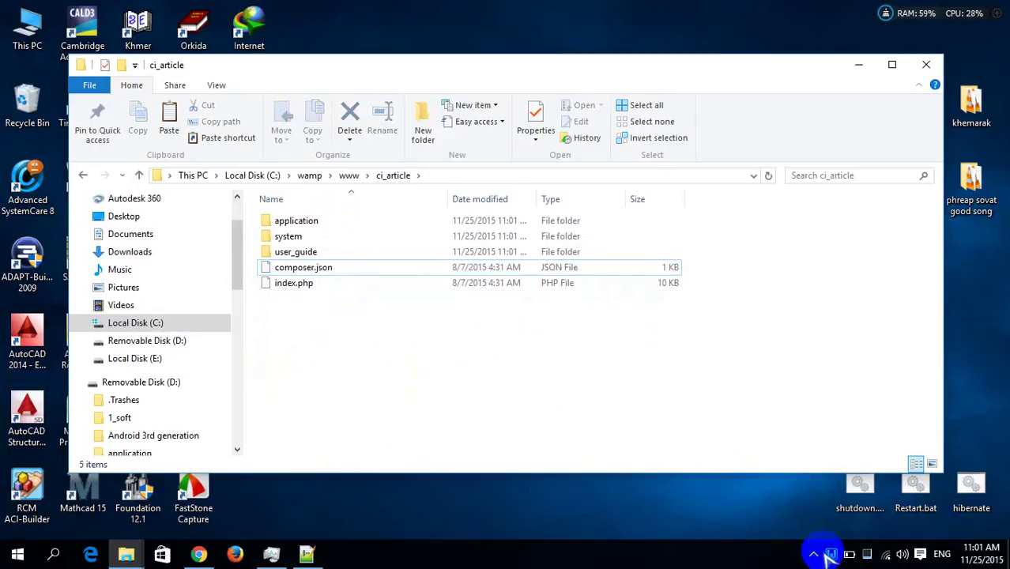
- Switch to Chrome, reload the WampServer homepage and open the ci_article project from it
{"action": "left_click", "coordinate": [199, 554]}
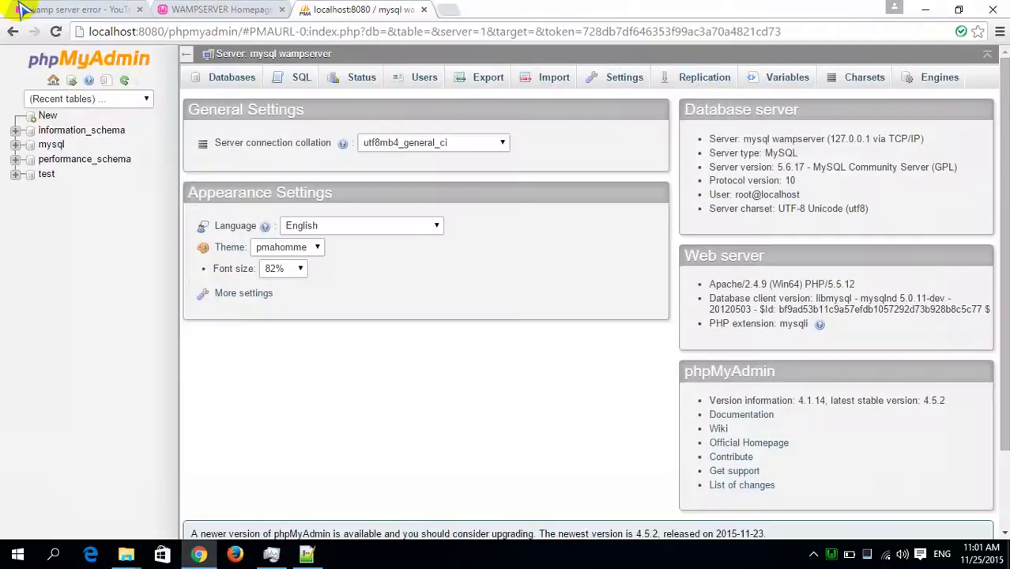
{"action": "left_click", "coordinate": [214, 9]}
{"action": "left_click", "coordinate": [54, 32]}
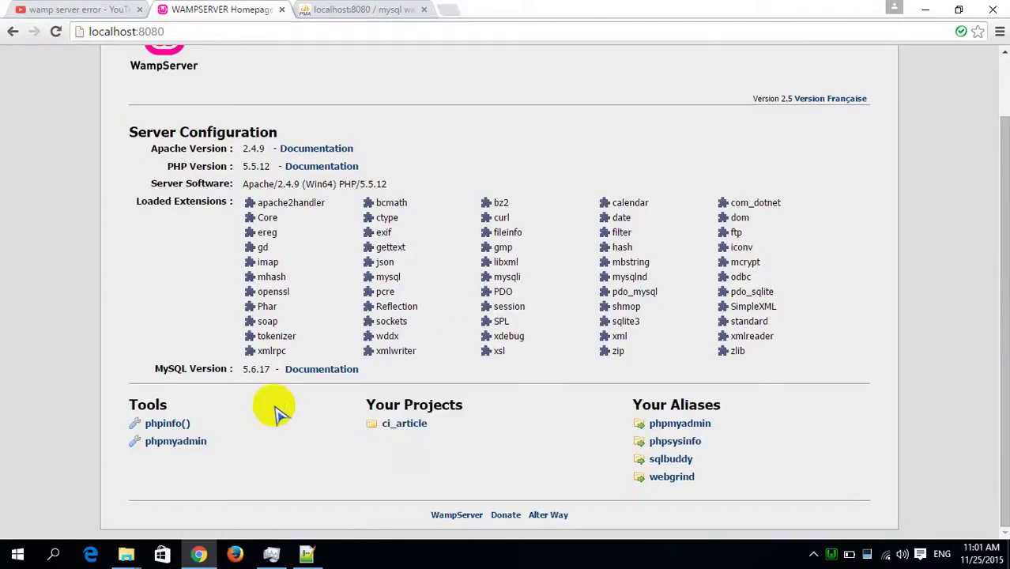
{"action": "left_click", "coordinate": [404, 424]}
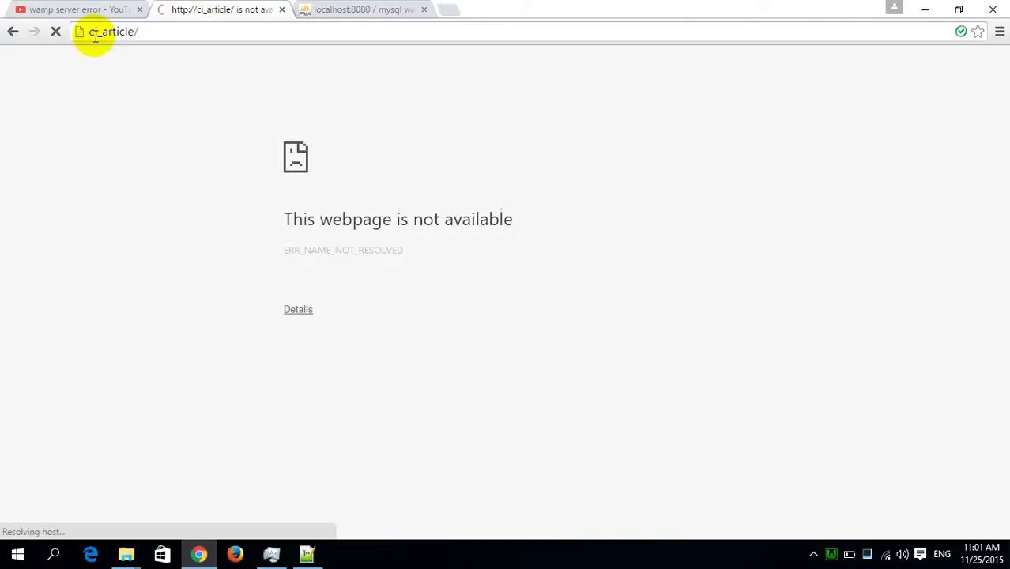
- Try to load the project by prefixing its address with localhost:8080 without a slash, and return to the WampServer homepage
{"action": "left_click", "coordinate": [89, 32]}
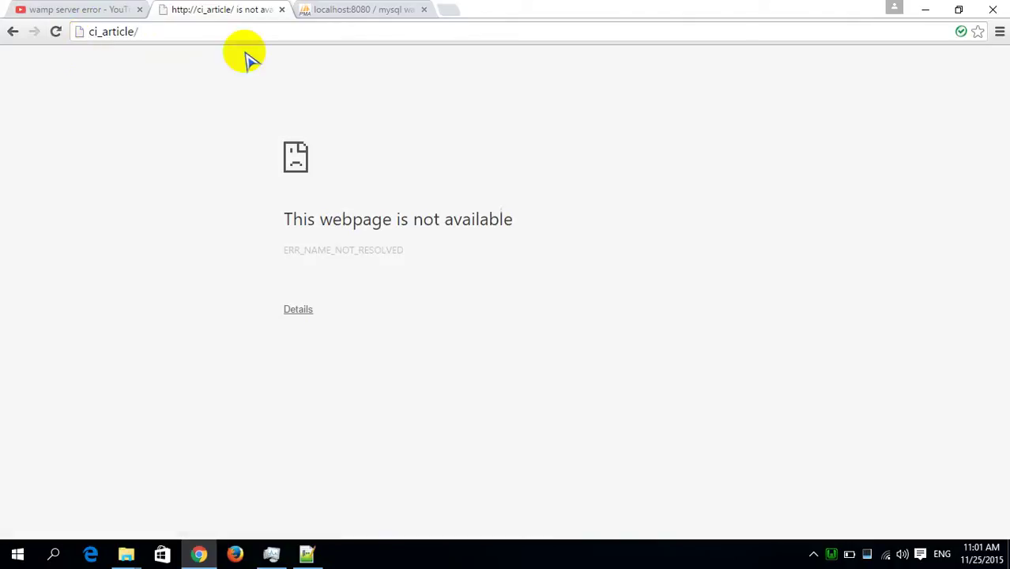
{"action": "type", "text": "locc"}
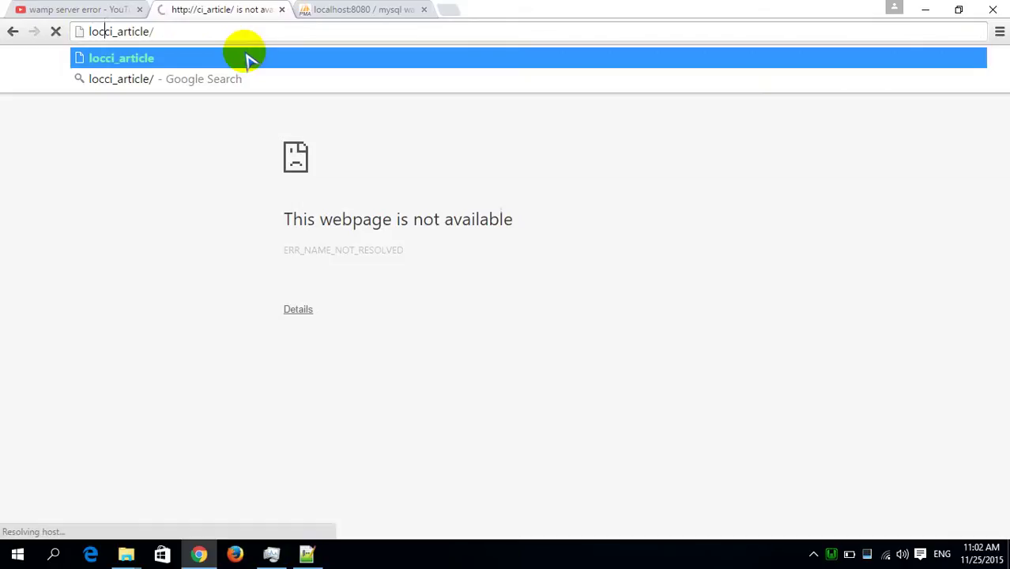
{"action": "key", "text": "BackSpace"}
{"action": "type", "text": "alhost"}
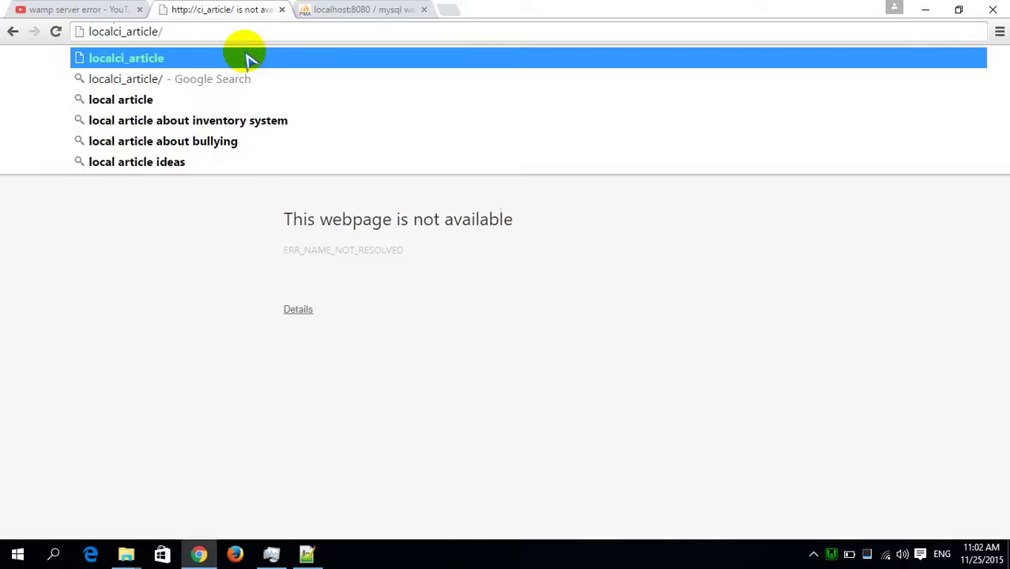
{"action": "type", "text": ":"}
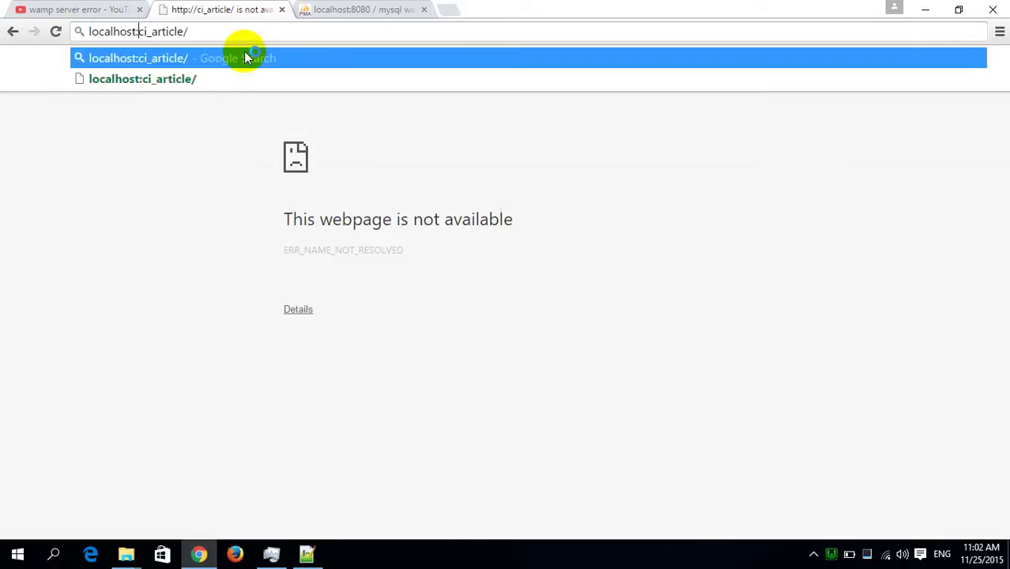
{"action": "type", "text": "8080"}
{"action": "left_click", "coordinate": [245, 57]}
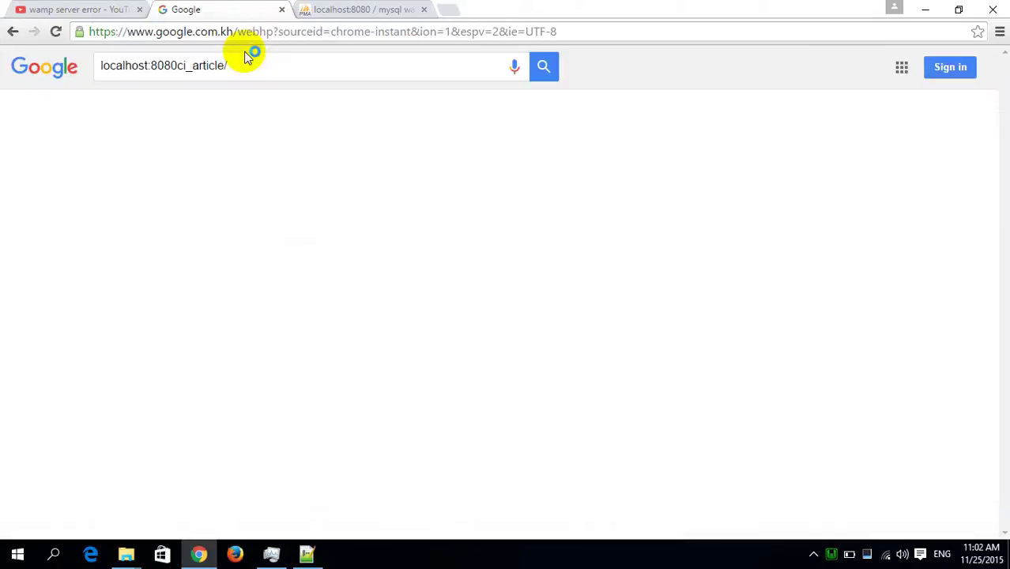
{"action": "left_click", "coordinate": [13, 33]}
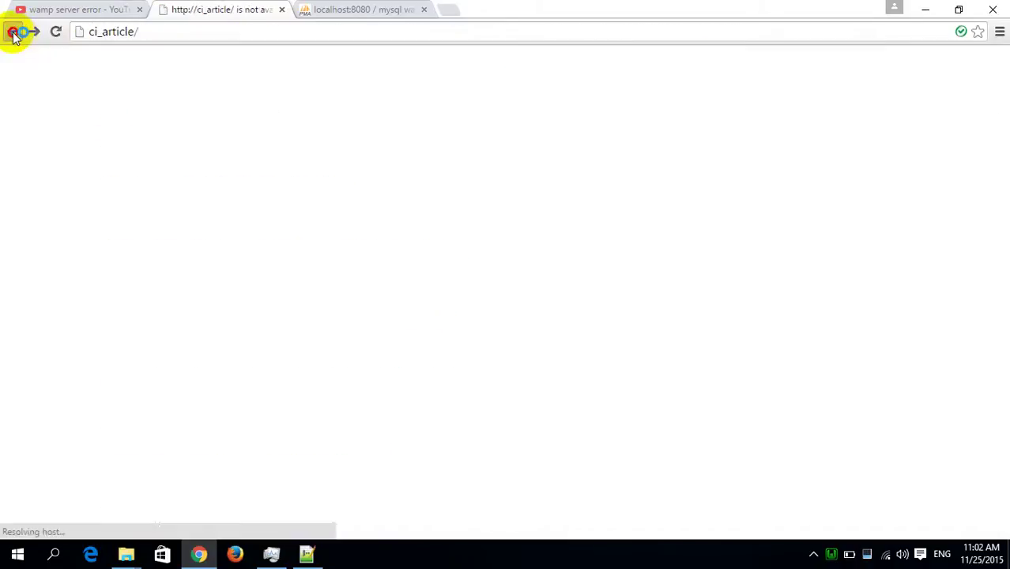
{"action": "left_click", "coordinate": [12, 33]}
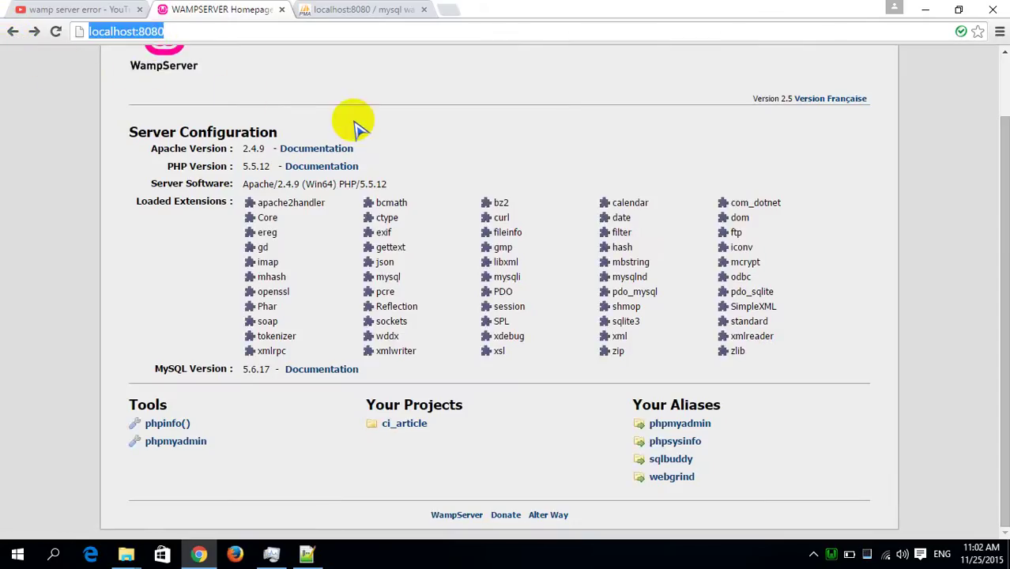
- Open the ci_article project and correct its address to load localhost:8080/ci_article/
{"action": "left_click", "coordinate": [405, 427]}
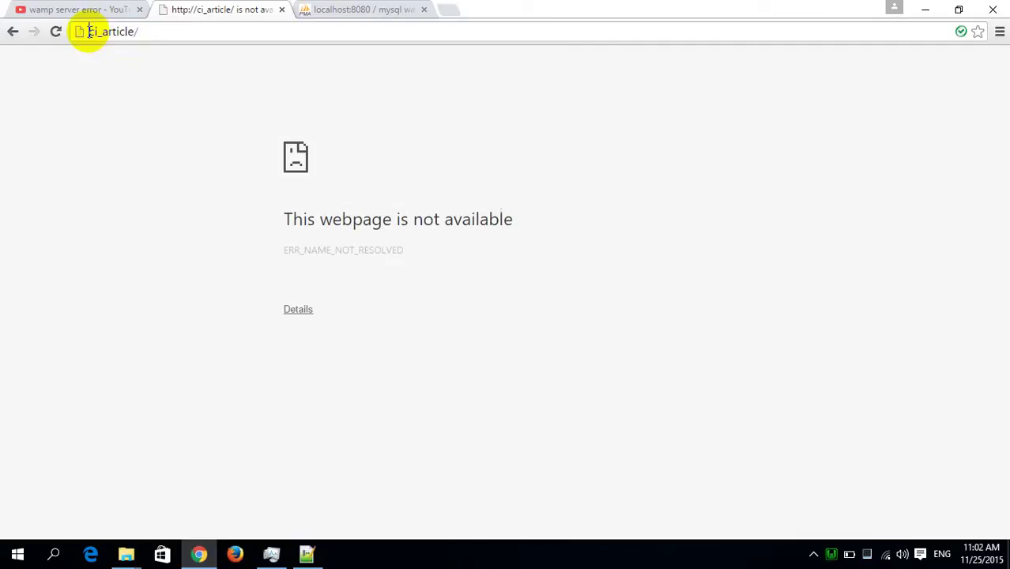
{"action": "left_click", "coordinate": [90, 32]}
{"action": "type", "text": "localhost:8080/"}
{"action": "key", "text": "Return"}
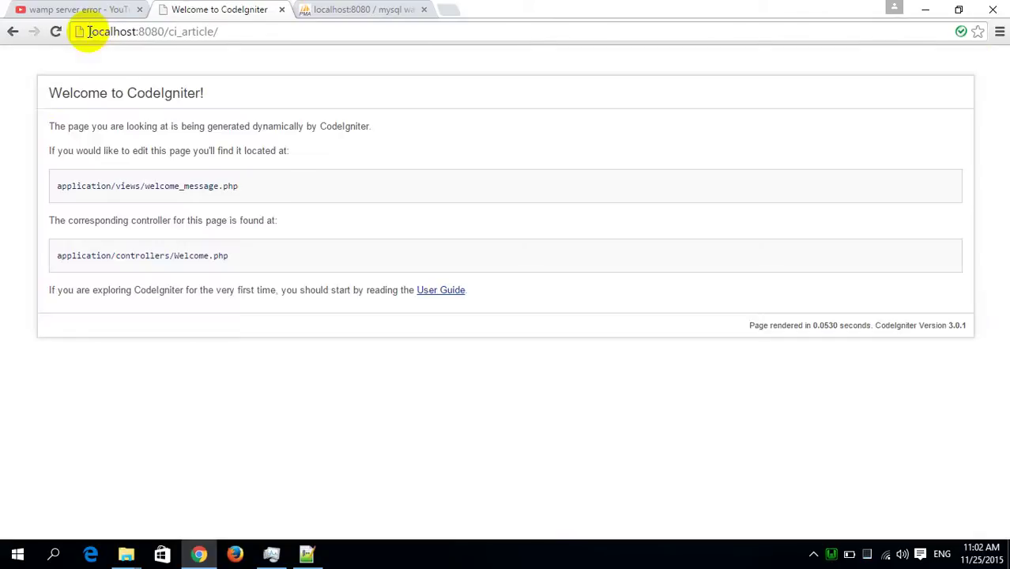
- Read through the CodeIgniter welcome page, highlighting its text and clearing the selection
{"action": "left_click_drag", "start_coordinate": [85, 93], "coordinate": [712, 361]}
{"action": "left_click", "coordinate": [712, 361]}
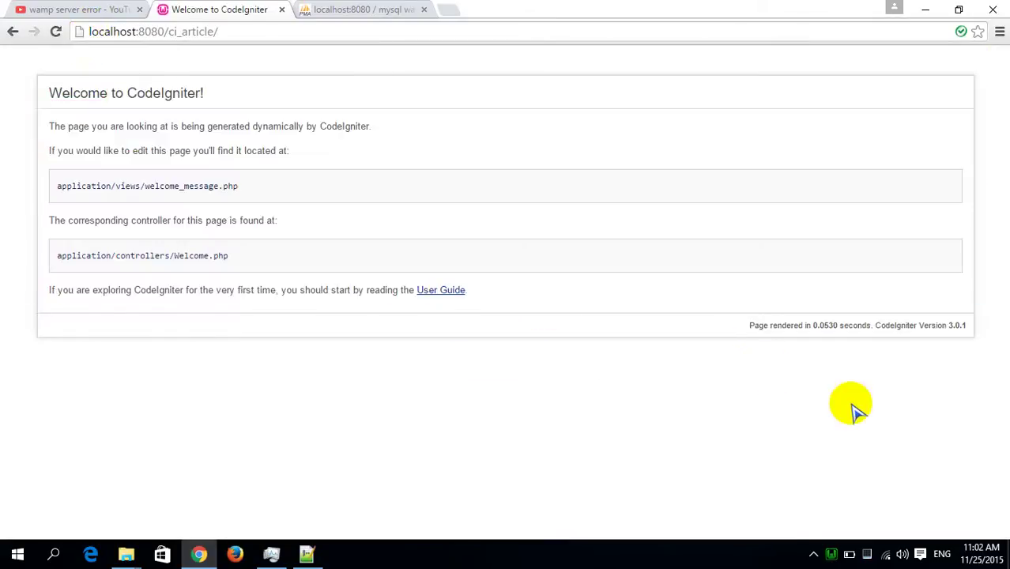
{"action": "left_click_drag", "start_coordinate": [101, 87], "coordinate": [549, 279]}
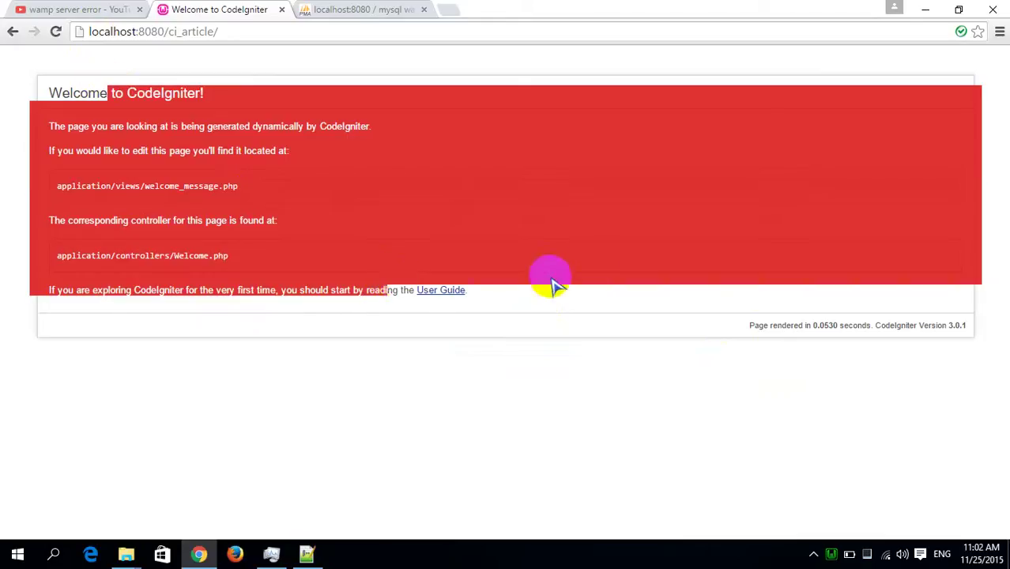
{"action": "left_click", "coordinate": [483, 324]}
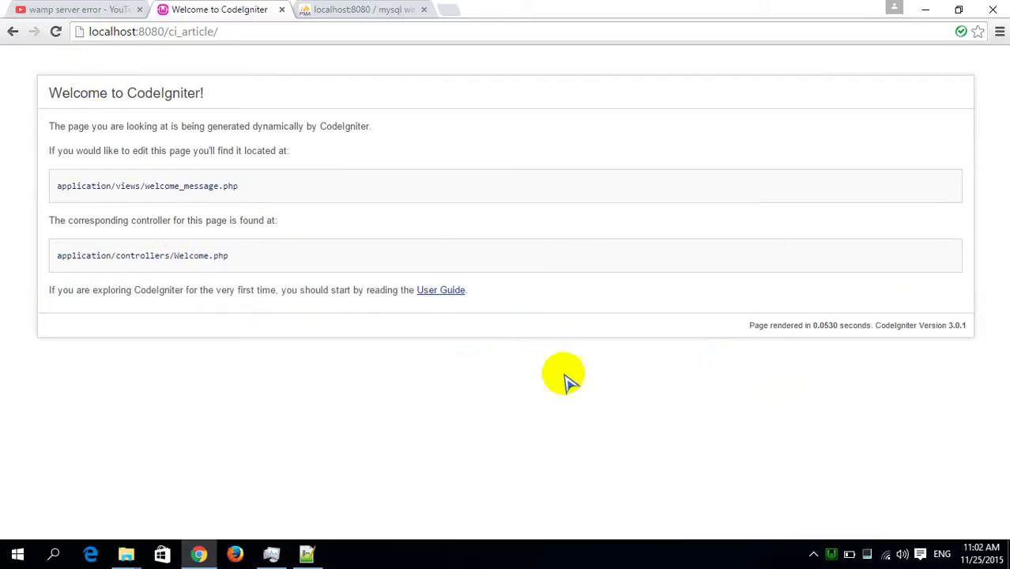
{"action": "left_click_drag", "start_coordinate": [49, 91], "coordinate": [480, 259]}
{"action": "left_click", "coordinate": [474, 237]}
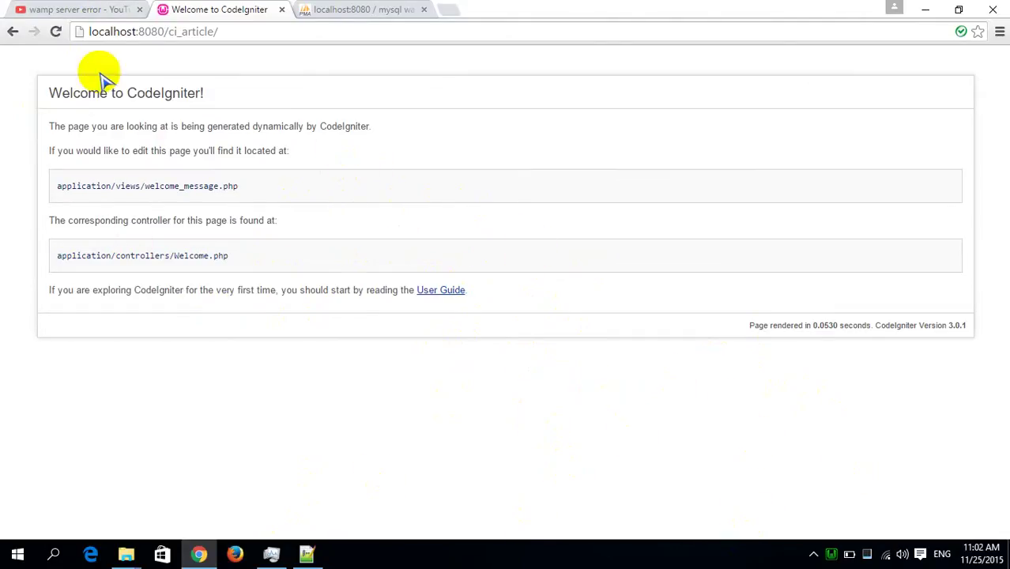
- Look over the YouTube search results for "wamp server error" from the beginning and show the hidden system tray icons
{"action": "left_click", "coordinate": [69, 10]}
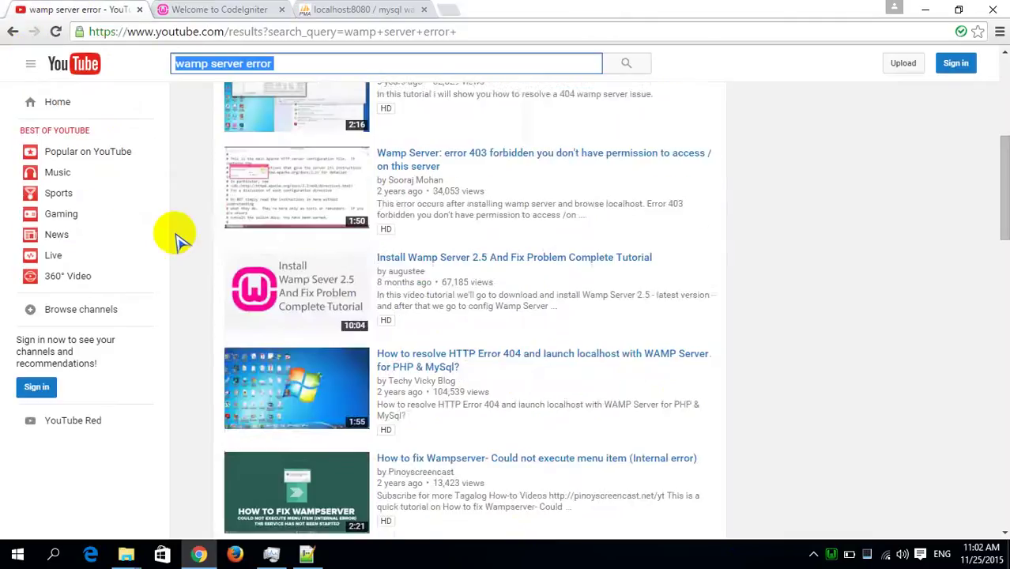
{"action": "scroll", "coordinate": [174, 236], "scroll_direction": "up", "scroll_amount": 4}
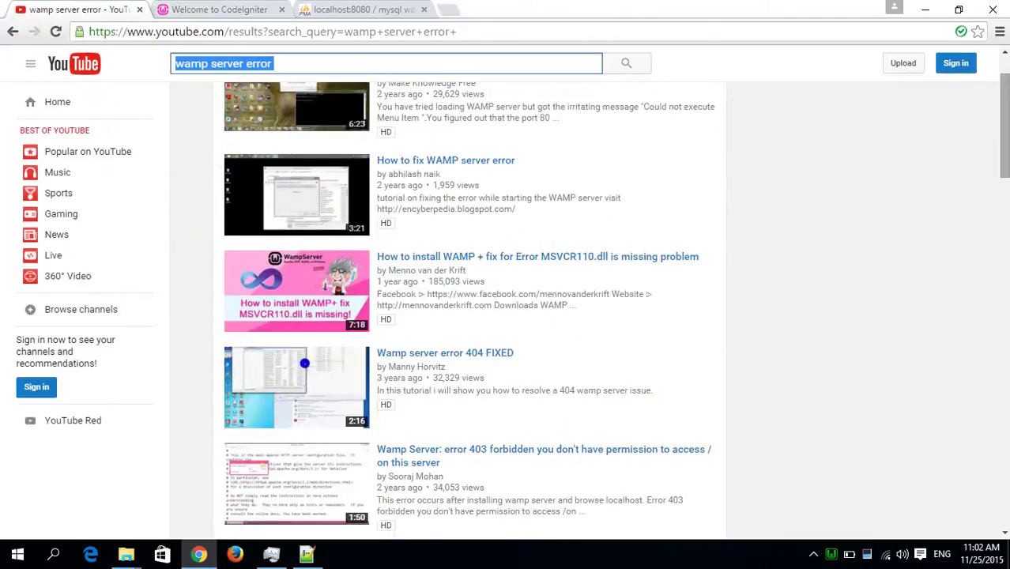
{"action": "left_click_drag", "start_coordinate": [1003, 79], "coordinate": [997, 67]}
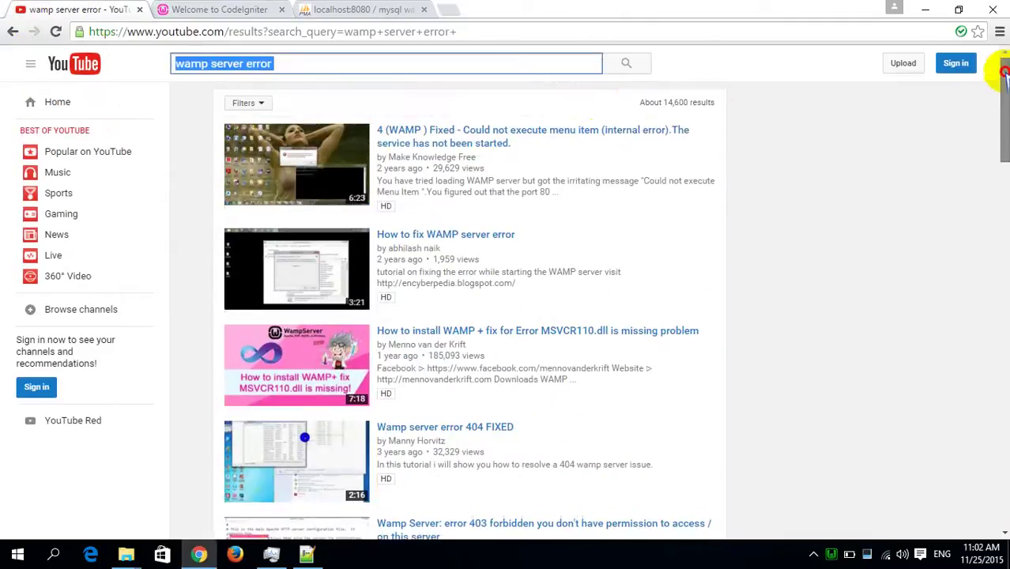
{"action": "left_click", "coordinate": [813, 553]}
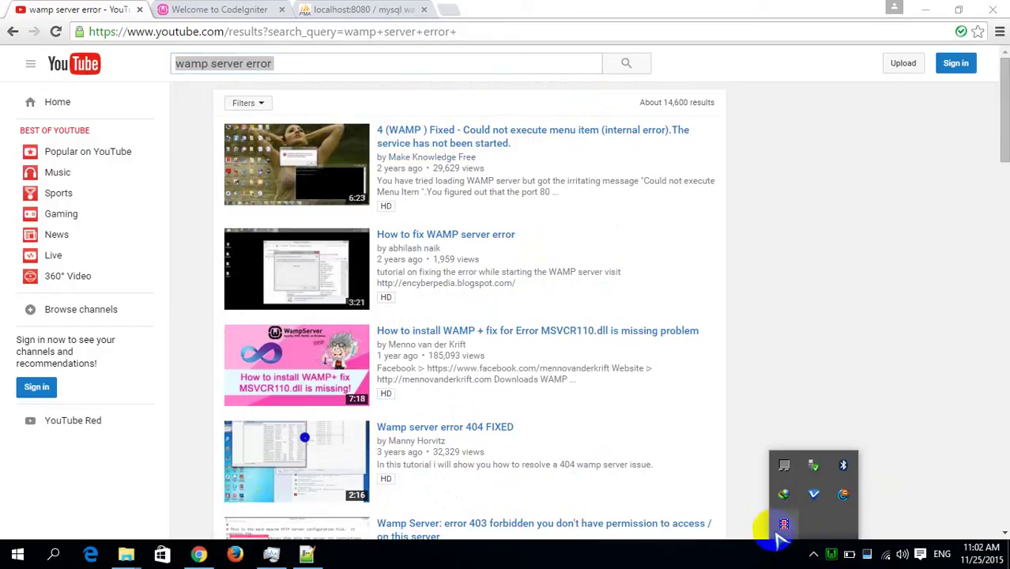